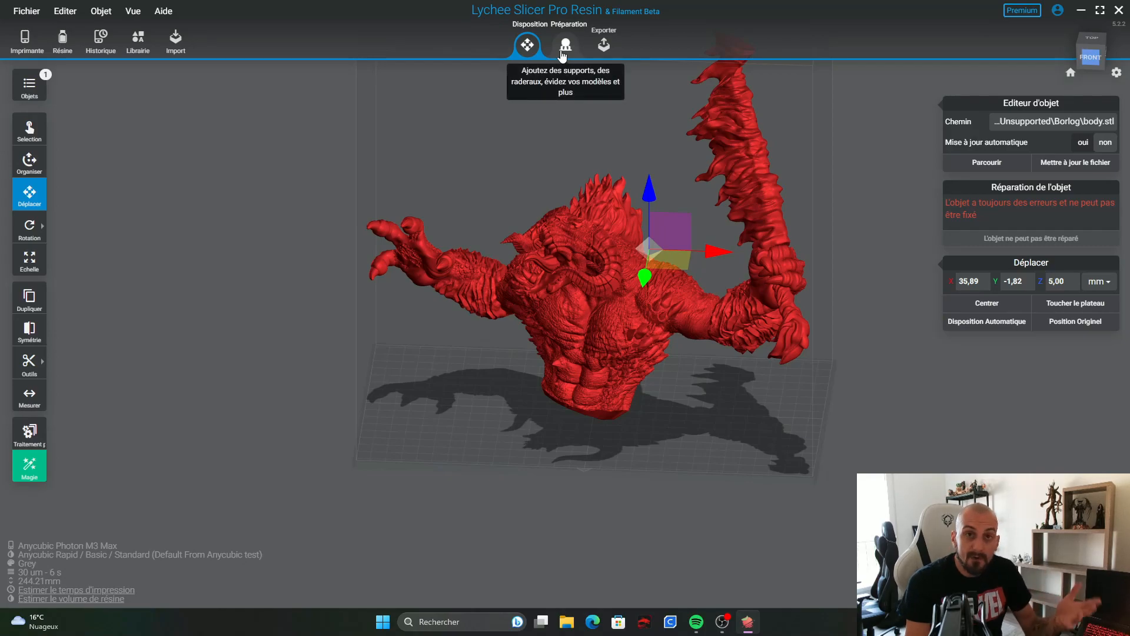
pyautogui.moveTo(674, 117); pyautogui.dragTo(831, 227, button='right')
pyautogui.scroll(-3, 718, 160)
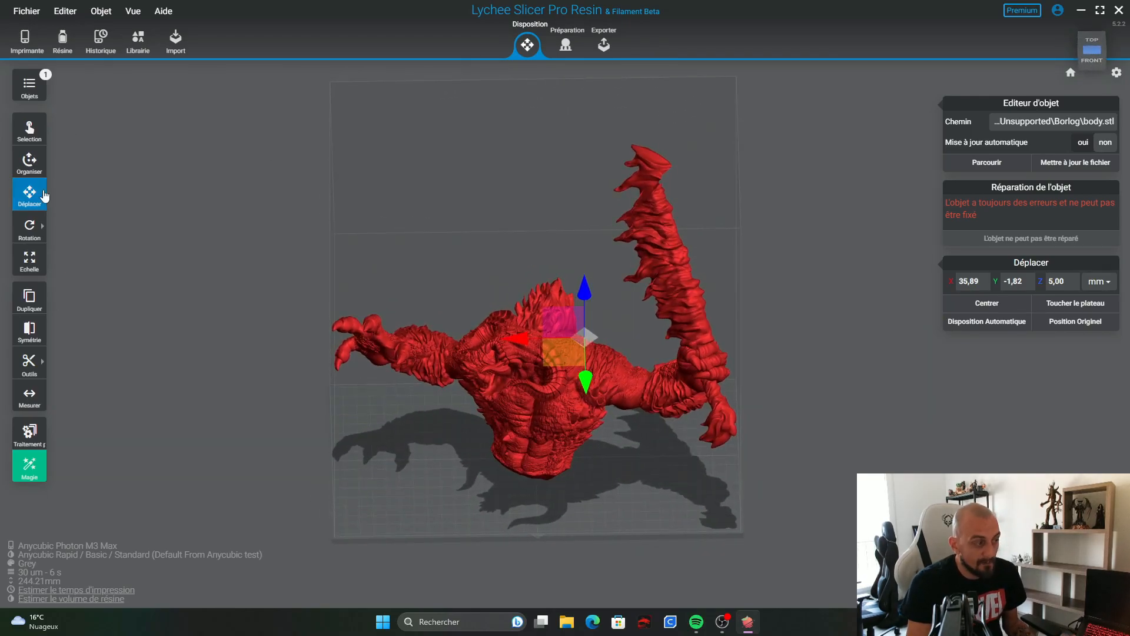
pyautogui.click(32, 230)
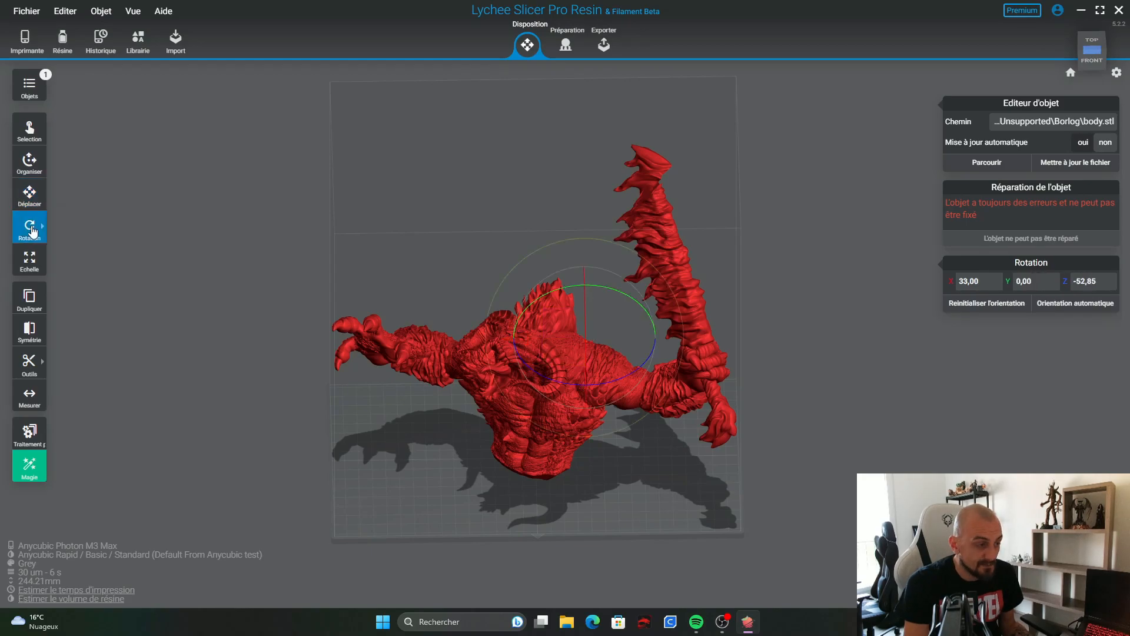
pyautogui.click(33, 265)
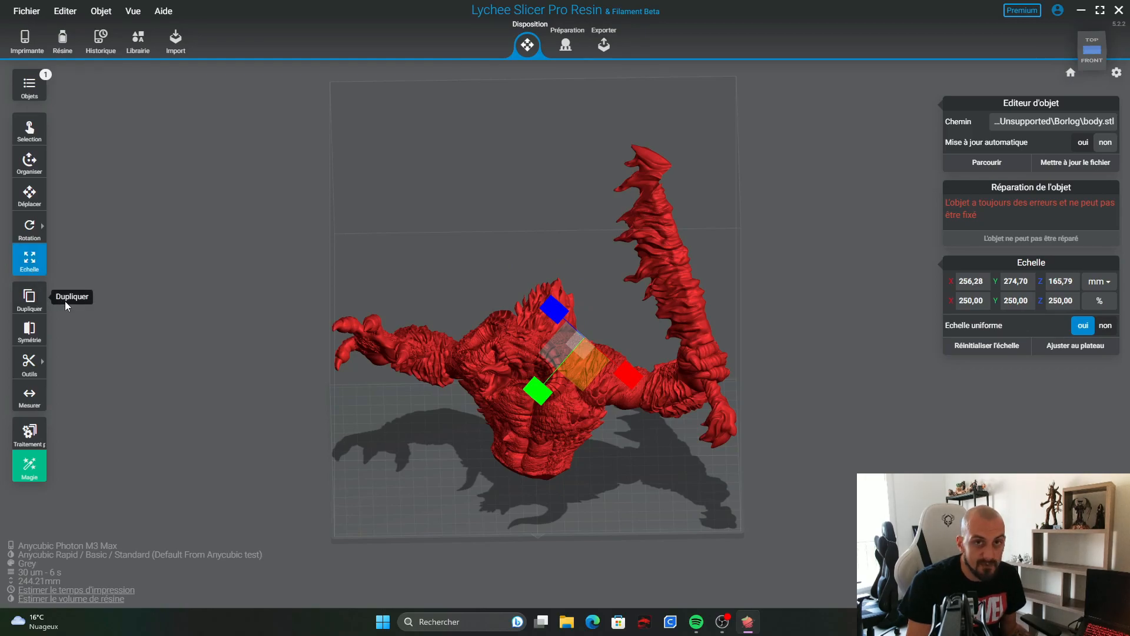
pyautogui.moveTo(36, 368)
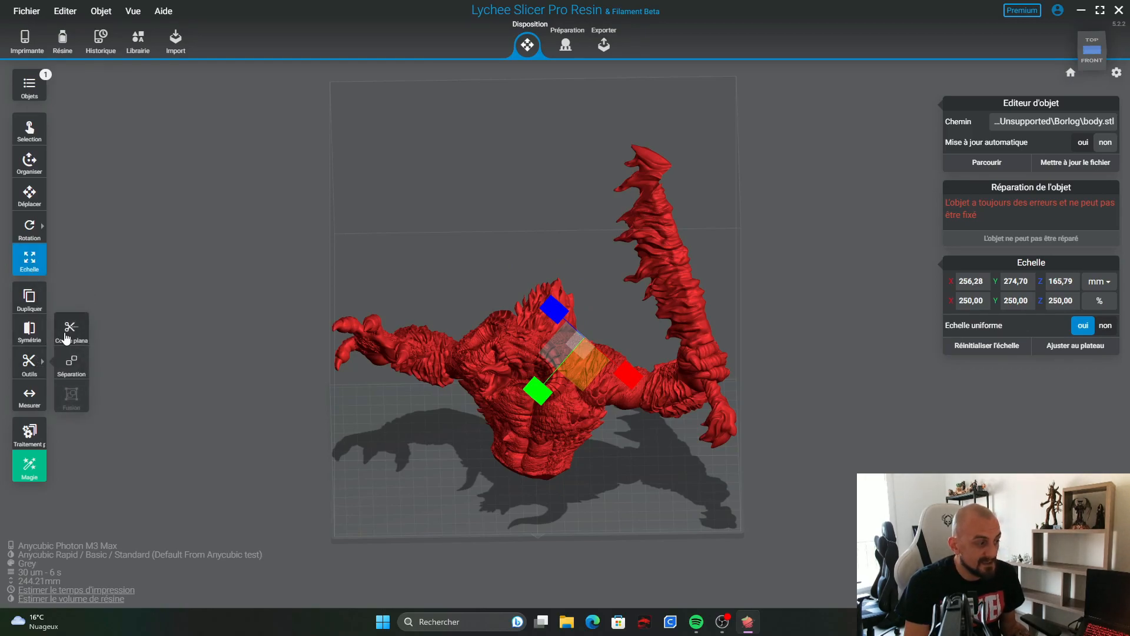
# Step: Switch to the preparation stage and open the hollowing tools for the bust
pyautogui.click(565, 46)
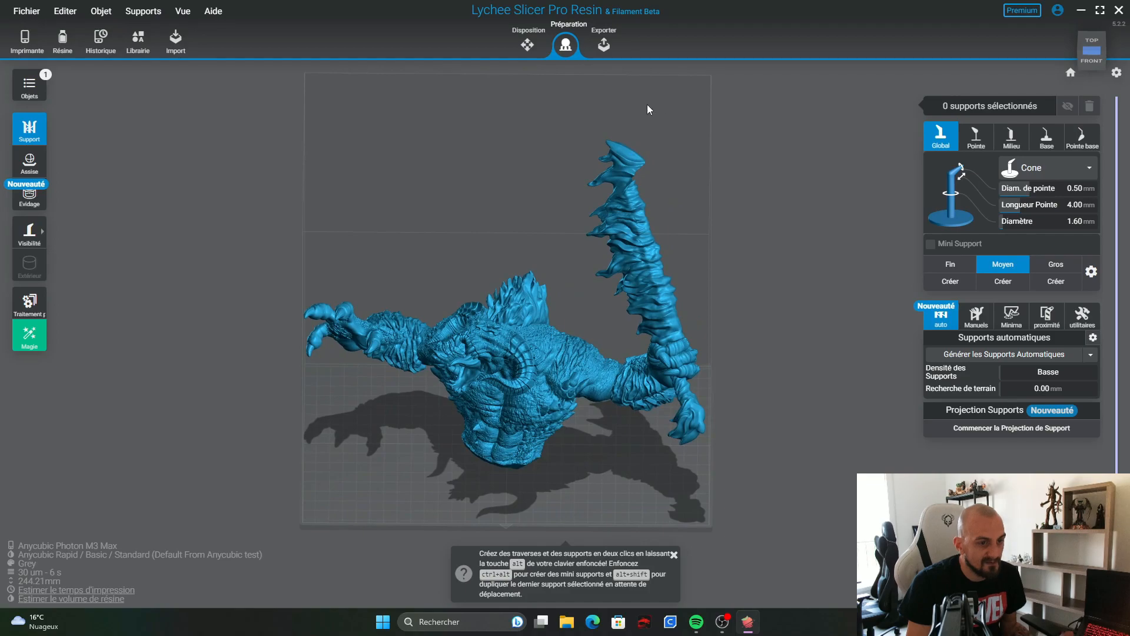
pyautogui.moveTo(680, 118); pyautogui.dragTo(555, 143, button='right')
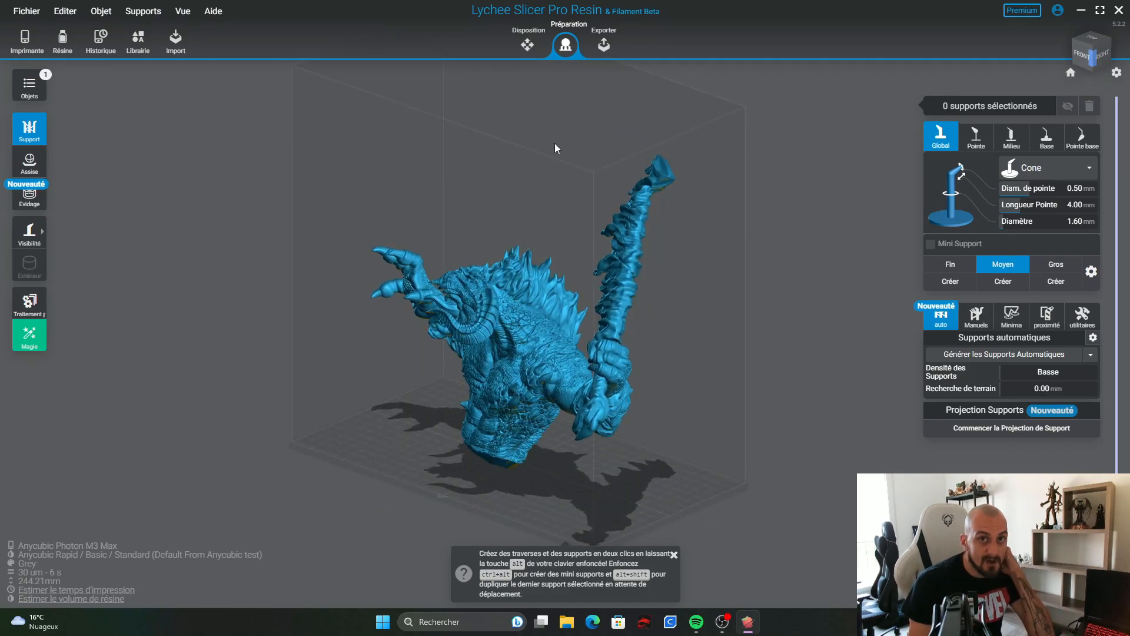
pyautogui.moveTo(266, 202); pyautogui.dragTo(400, 217, button='right')
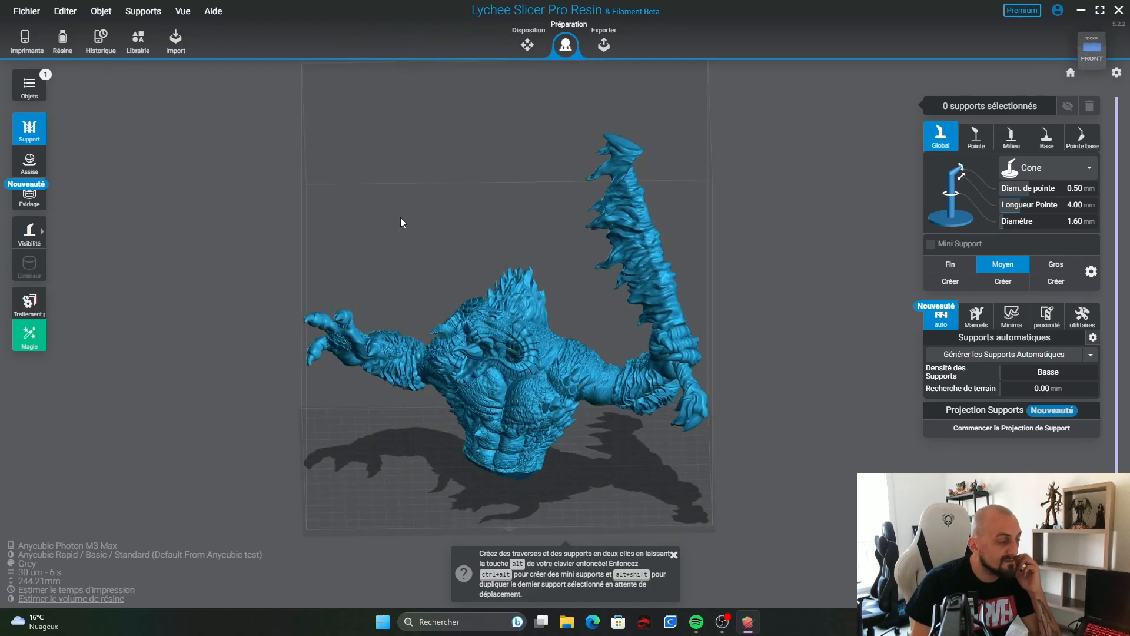
pyautogui.click(29, 200)
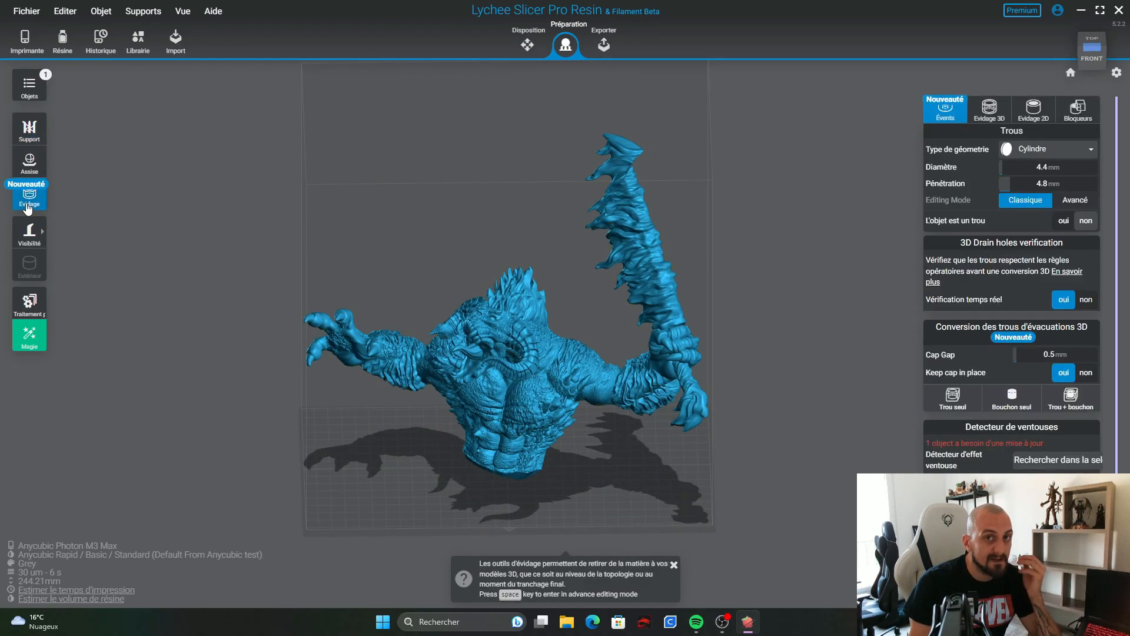
# Step: Compare the 3D hollowing settings with the 2D hollowing settings that are applied at export
pyautogui.click(990, 111)
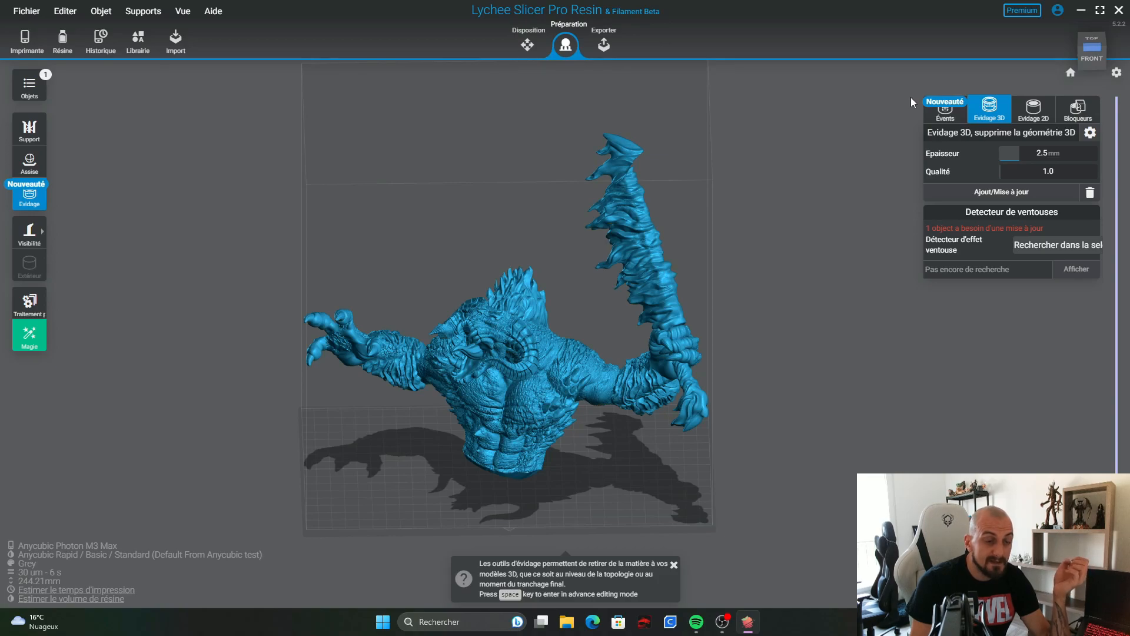
pyautogui.click(1030, 113)
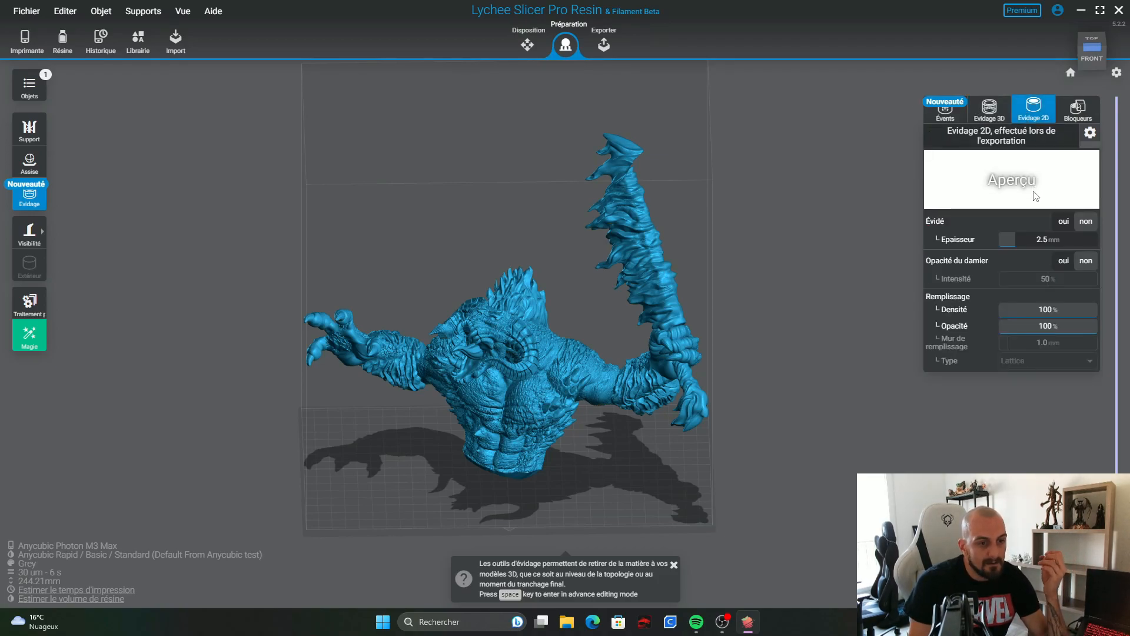
pyautogui.click(991, 109)
pyautogui.click(1037, 113)
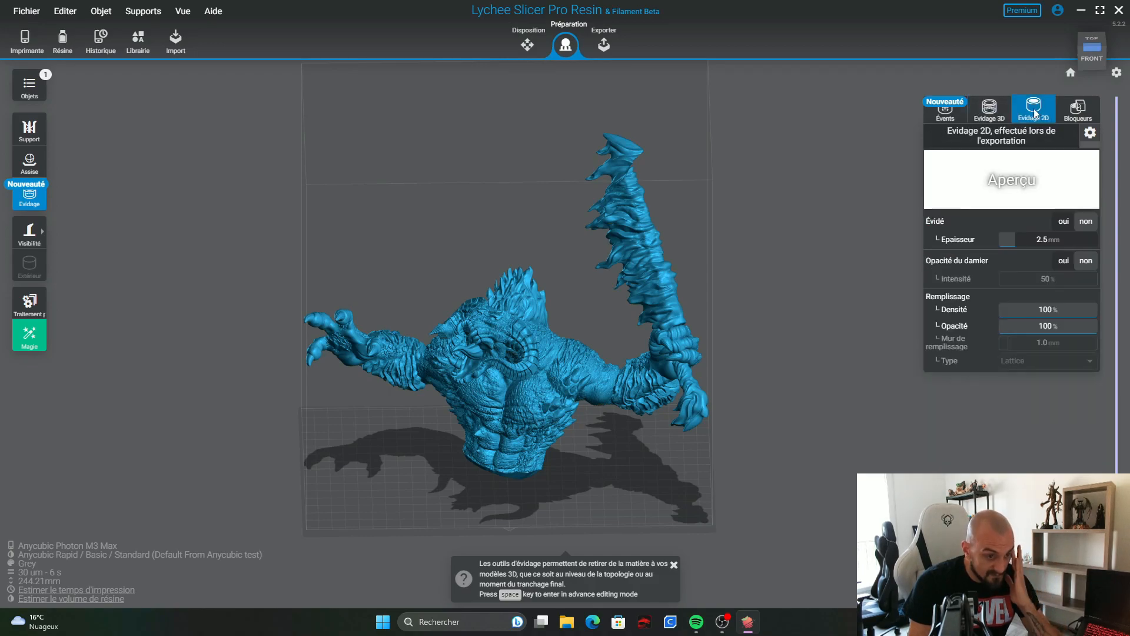
pyautogui.click(989, 110)
pyautogui.click(1038, 114)
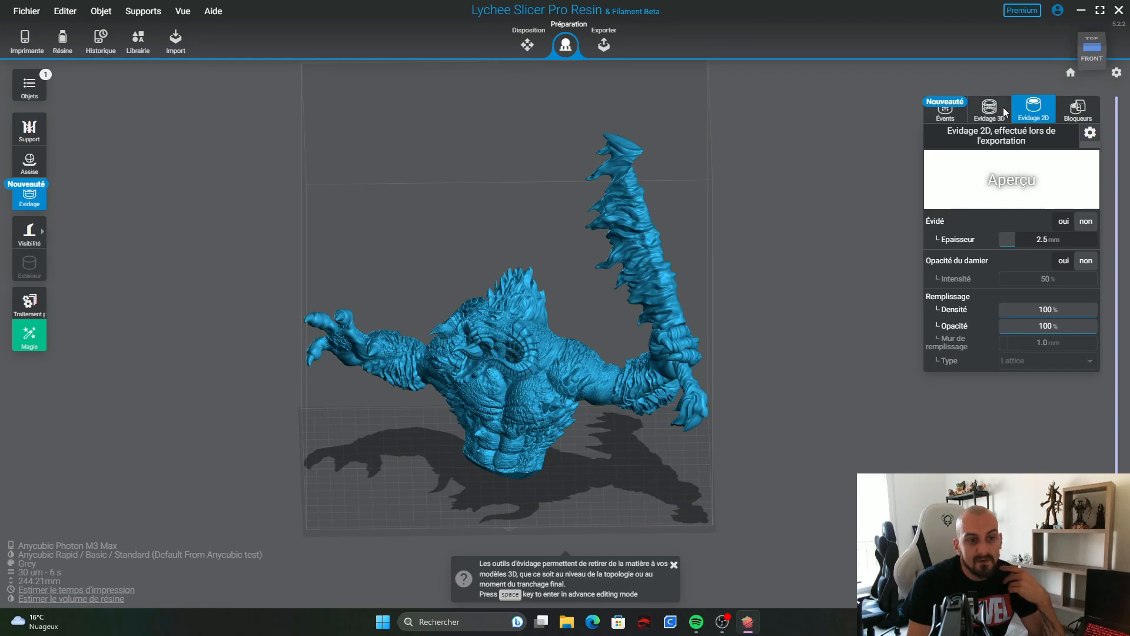
pyautogui.click(1004, 112)
pyautogui.click(1035, 112)
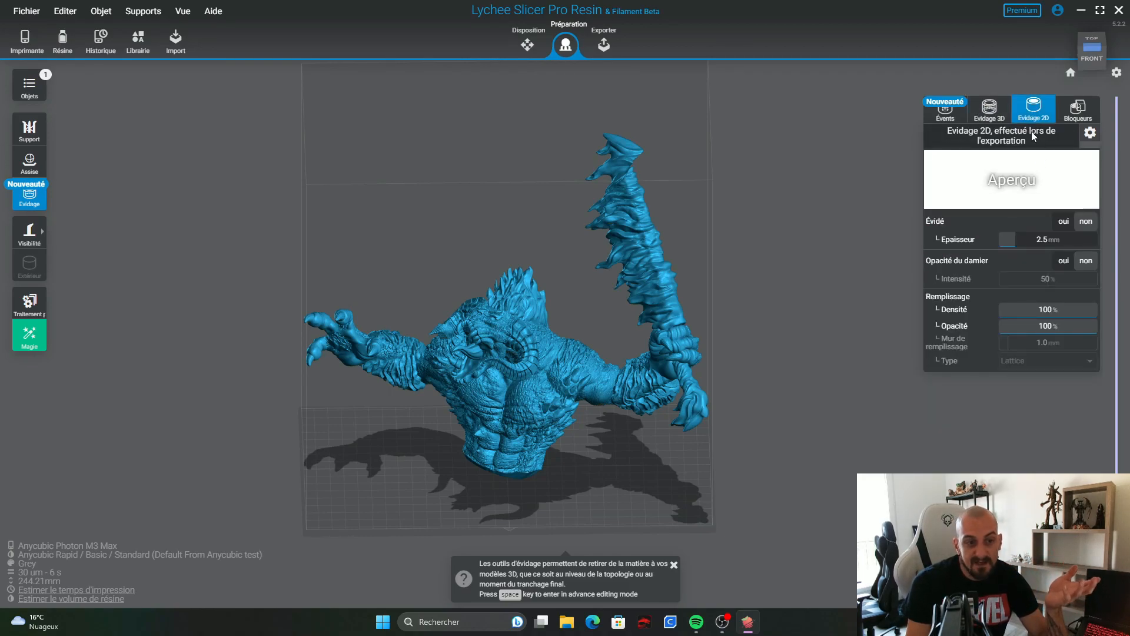
# Step: Try enabling 2D hollowing for the bust and switch it off again
pyautogui.click(1063, 224)
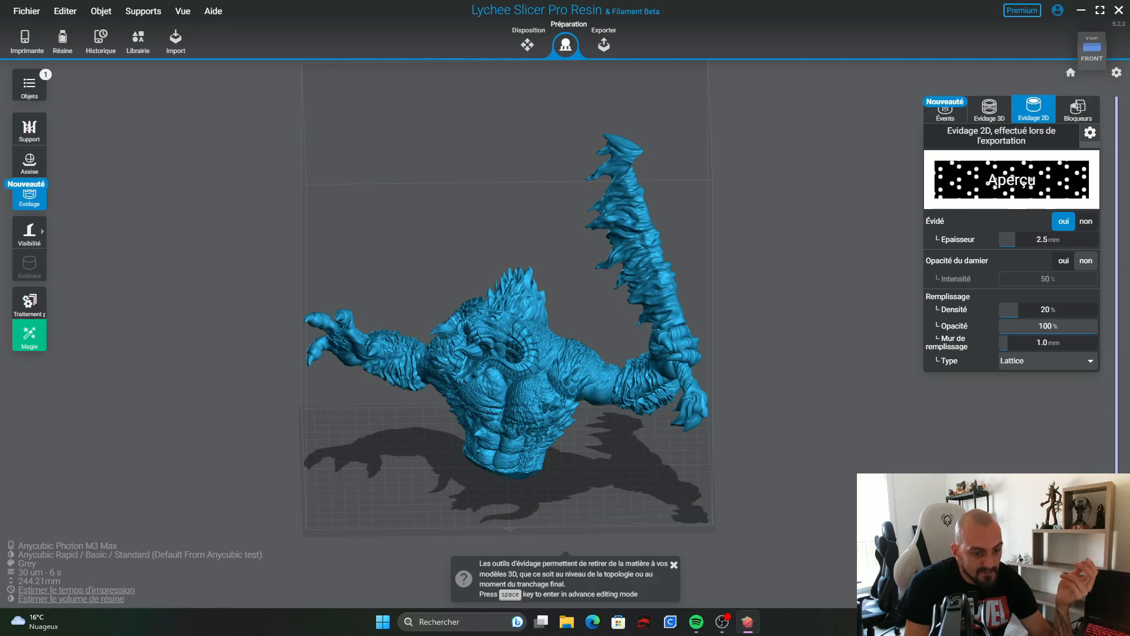
pyautogui.click(1117, 589)
pyautogui.moveTo(1117, 589); pyautogui.dragTo(1117, 100)
pyautogui.click(1086, 222)
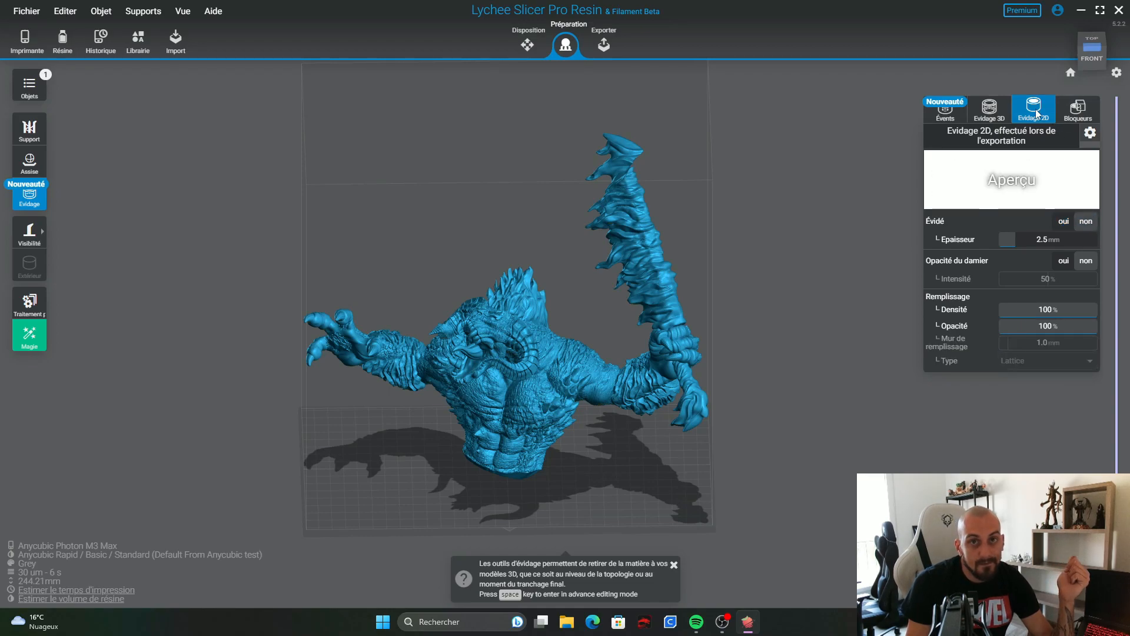
# Step: Hollow the bust with 3D hollowing at a wall thickness of 3.0 mm
pyautogui.click(994, 112)
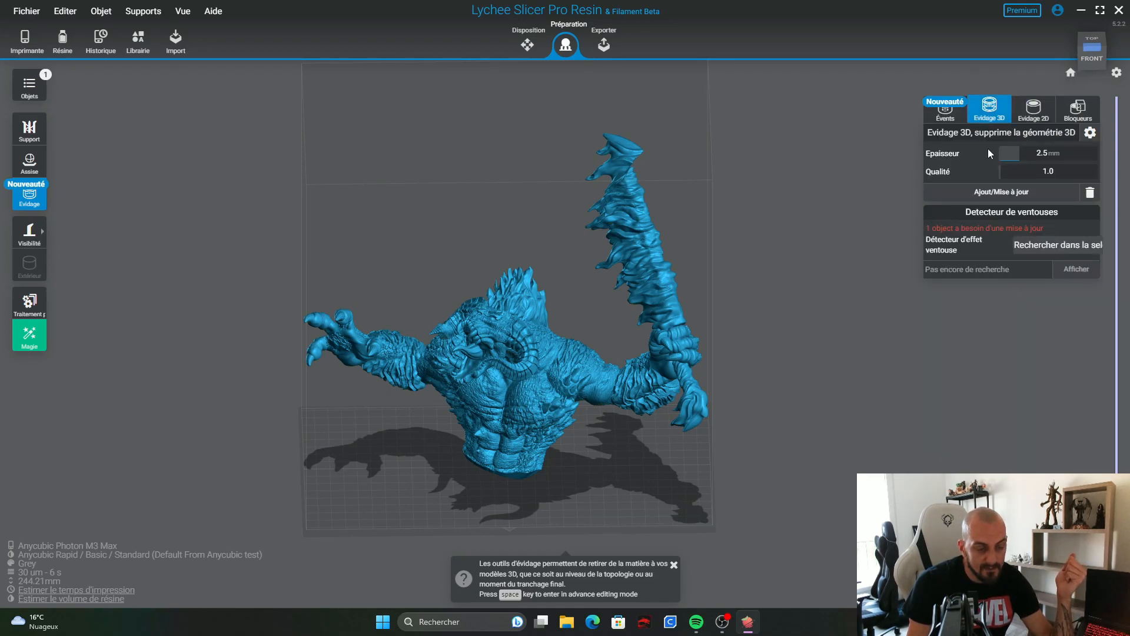
pyautogui.click(1044, 155)
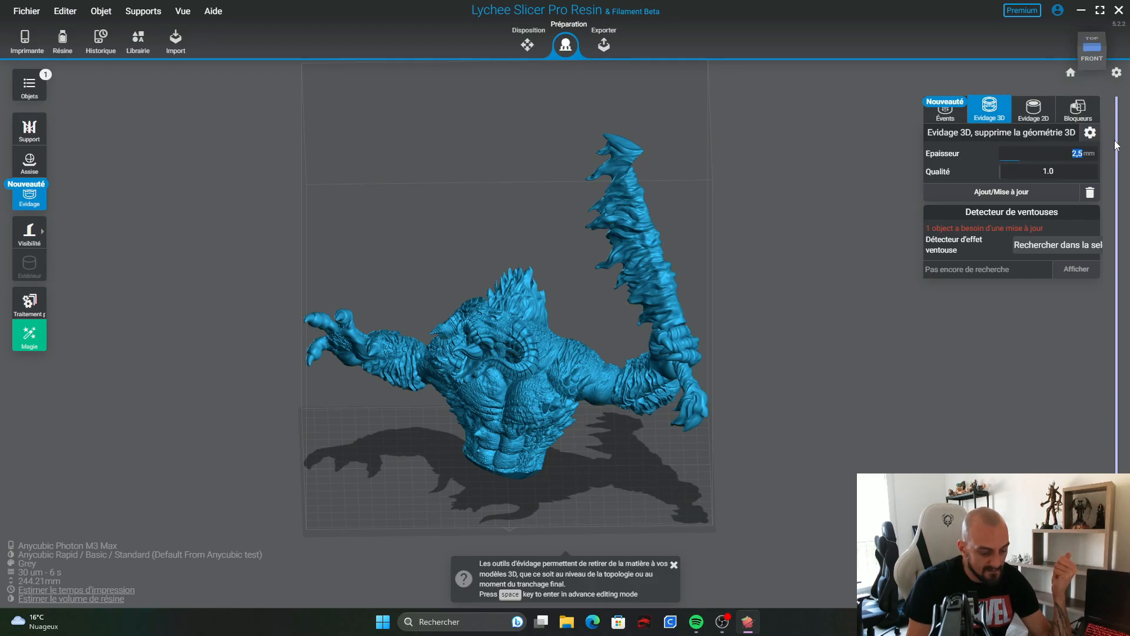
pyautogui.press('Return')
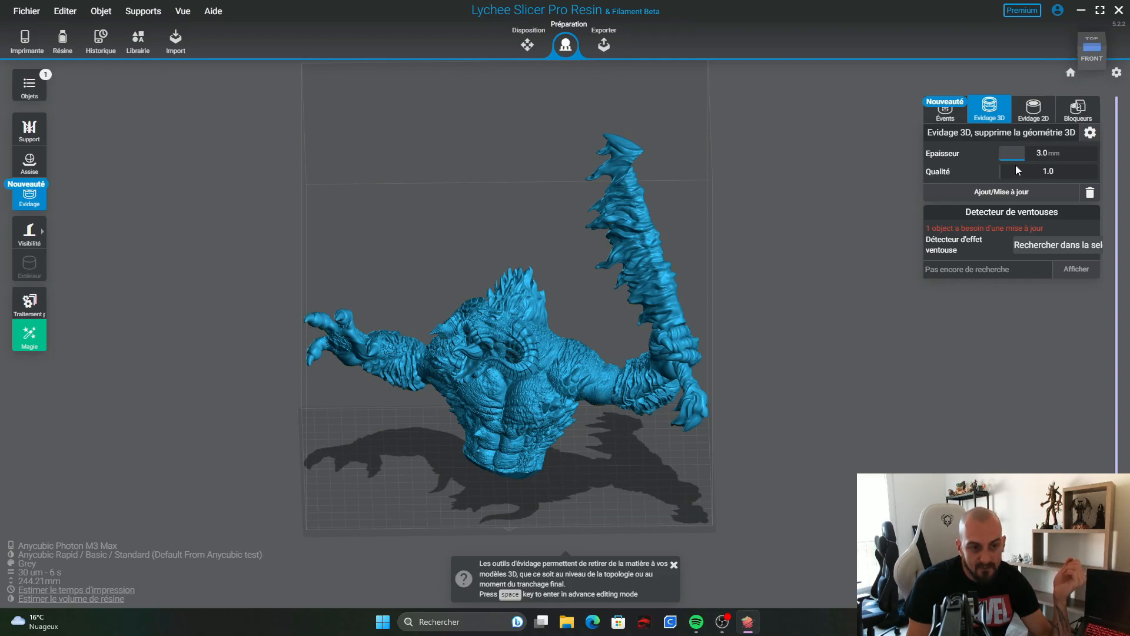
pyautogui.click(1011, 193)
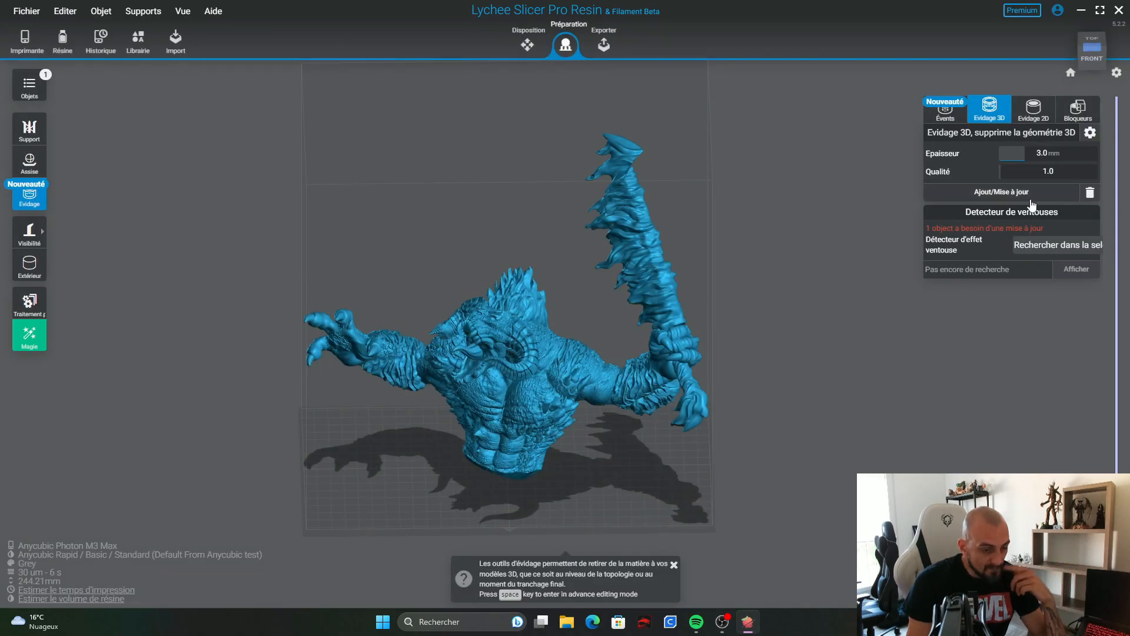
# Step: Section the hollowed bust at chest height and examine the walls and cavities of the torso, arms and hand
pyautogui.moveTo(1107, 580); pyautogui.dragTo(1129, 398)
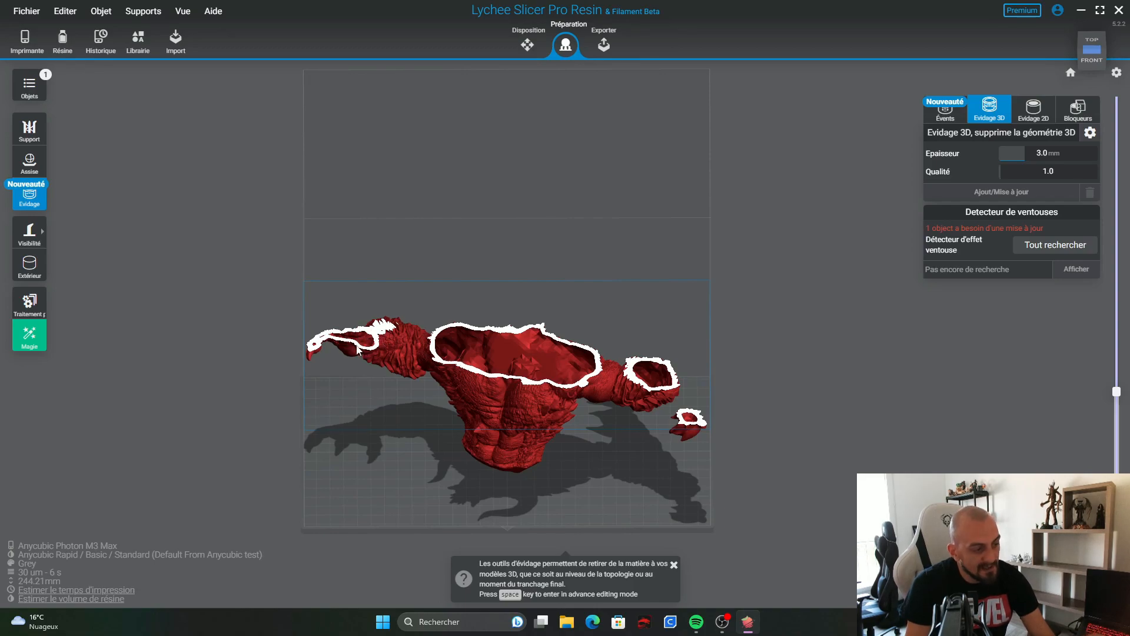
pyautogui.scroll(6, 360, 345)
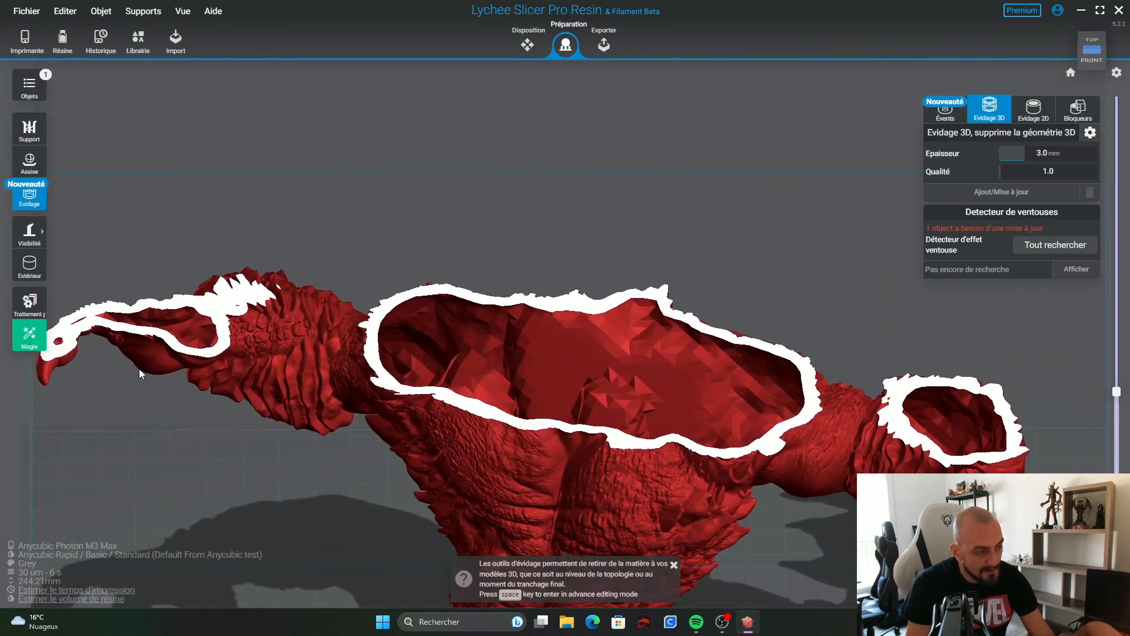
pyautogui.moveTo(156, 355); pyautogui.dragTo(360, 371, button='right')
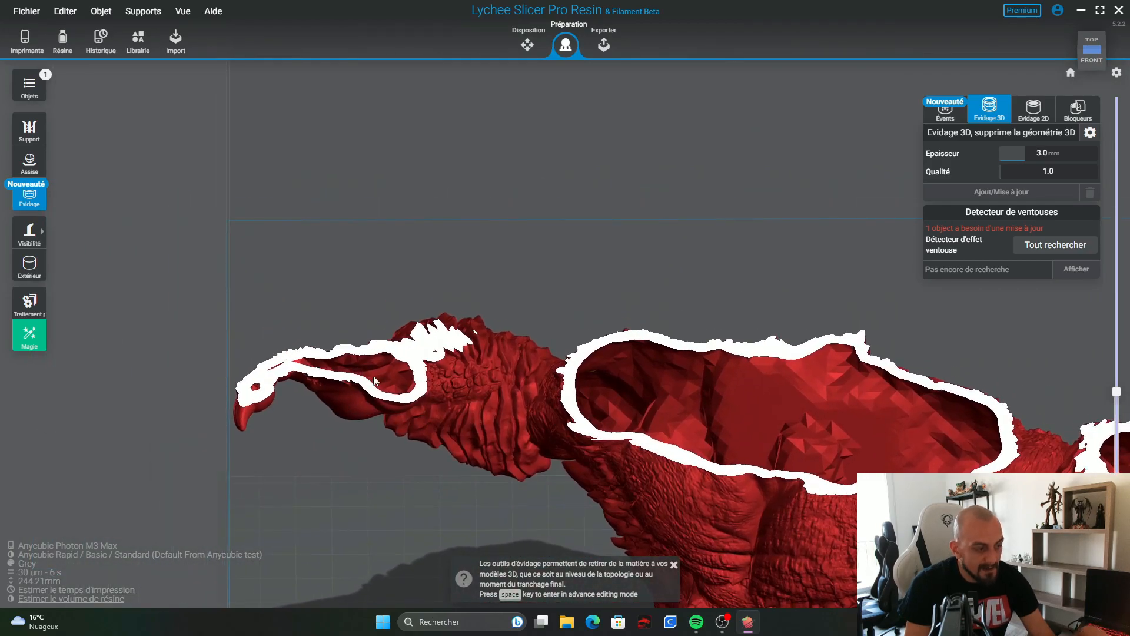
pyautogui.click(372, 381)
pyautogui.moveTo(378, 353); pyautogui.dragTo(413, 473)
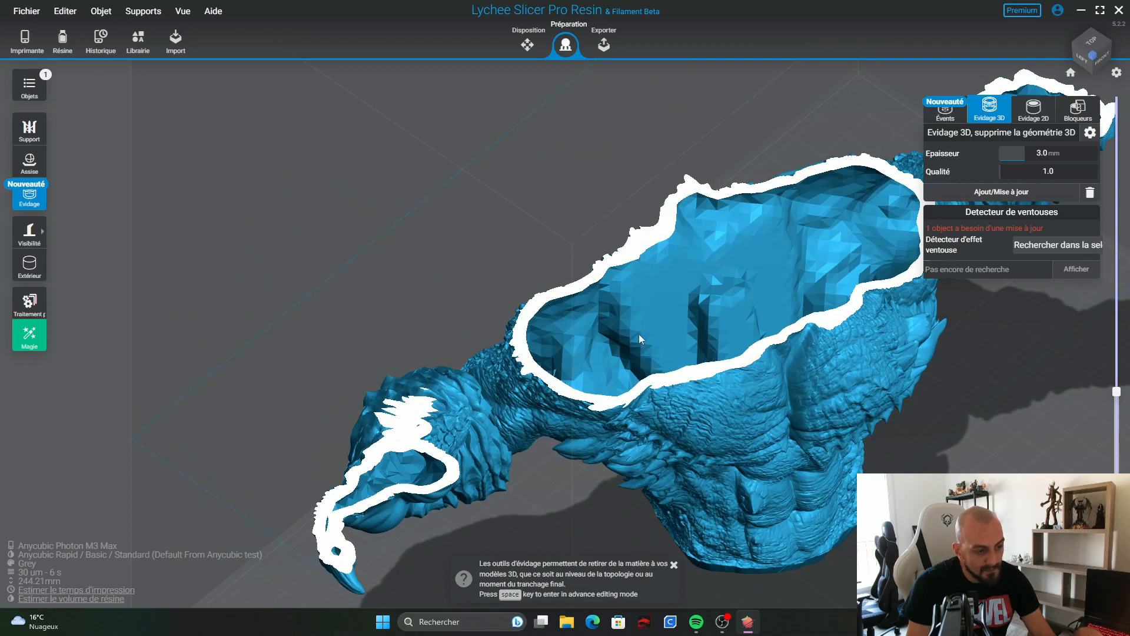
pyautogui.moveTo(579, 222); pyautogui.dragTo(589, 230)
pyautogui.moveTo(709, 196); pyautogui.dragTo(669, 201)
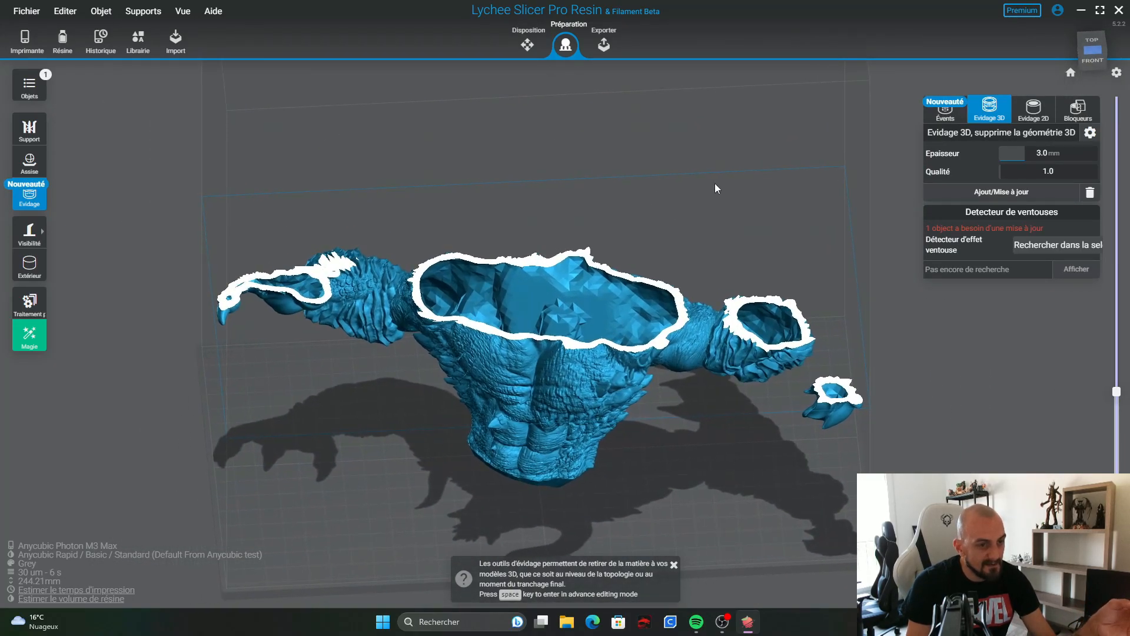
# Step: Open the hollowing blocker settings and examine cross-sections of the raised weapon and the torso at several heights
pyautogui.click(1076, 114)
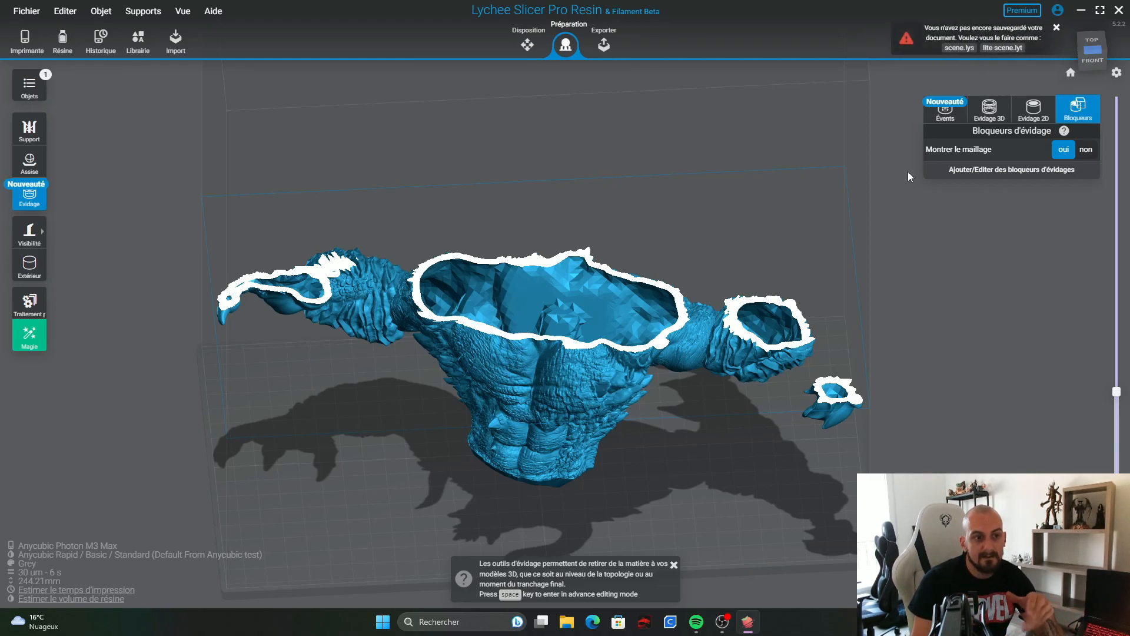
pyautogui.click(1058, 28)
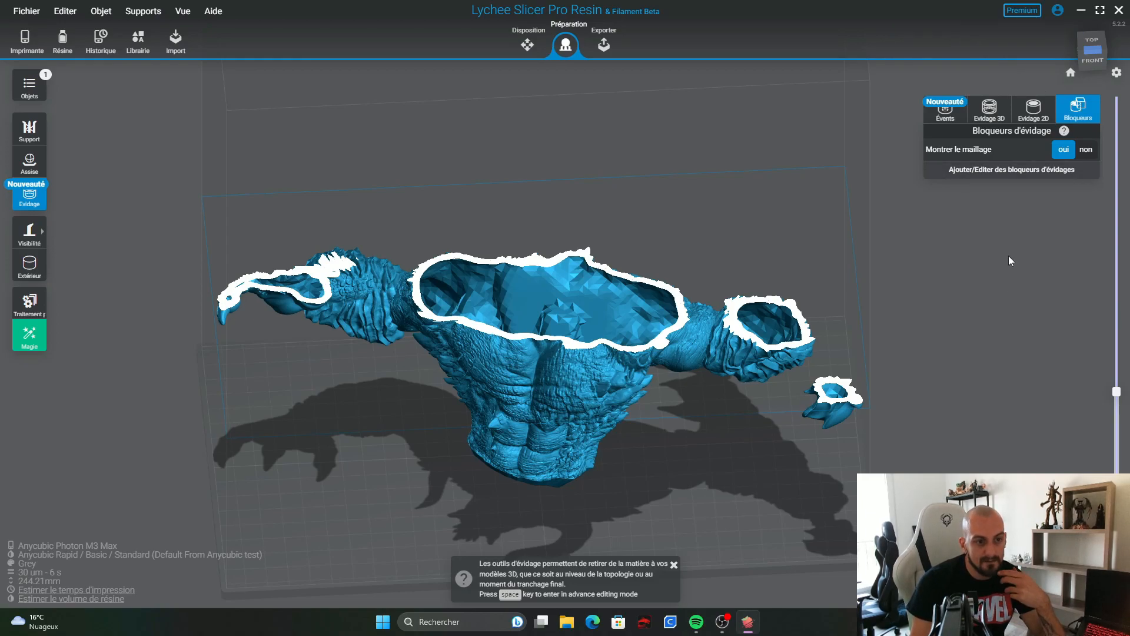
pyautogui.moveTo(1116, 392)
pyautogui.mouseDown()
pyautogui.moveTo(1115, 414)
pyautogui.moveTo(1118, 399)
pyautogui.mouseUp()
pyautogui.moveTo(1120, 379); pyautogui.dragTo(1117, 224)
pyautogui.moveTo(936, 273); pyautogui.dragTo(970, 432, button='middle')
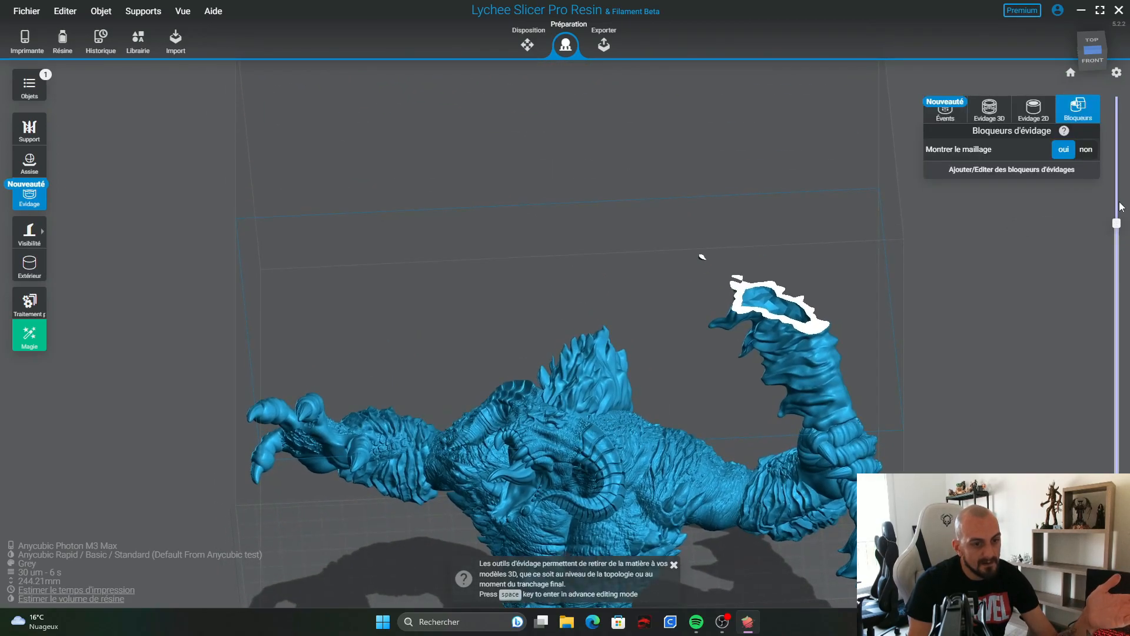
pyautogui.moveTo(1117, 224); pyautogui.dragTo(1117, 116)
pyautogui.moveTo(789, 118); pyautogui.dragTo(703, 197)
pyautogui.moveTo(1117, 116); pyautogui.dragTo(1121, 148)
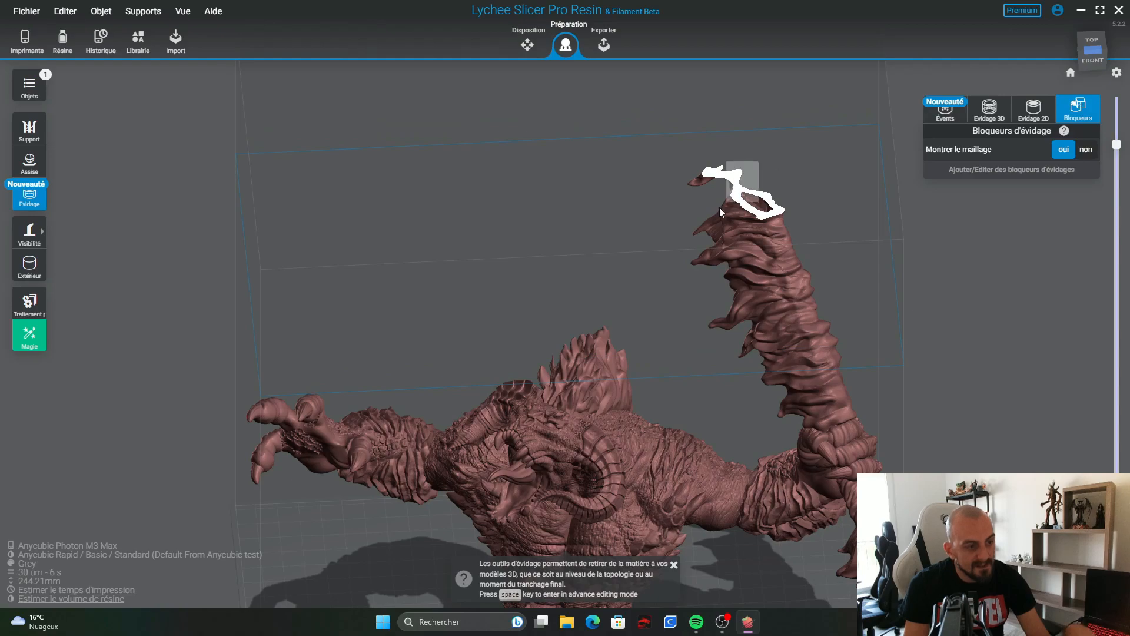
pyautogui.moveTo(1118, 143); pyautogui.dragTo(1117, 358)
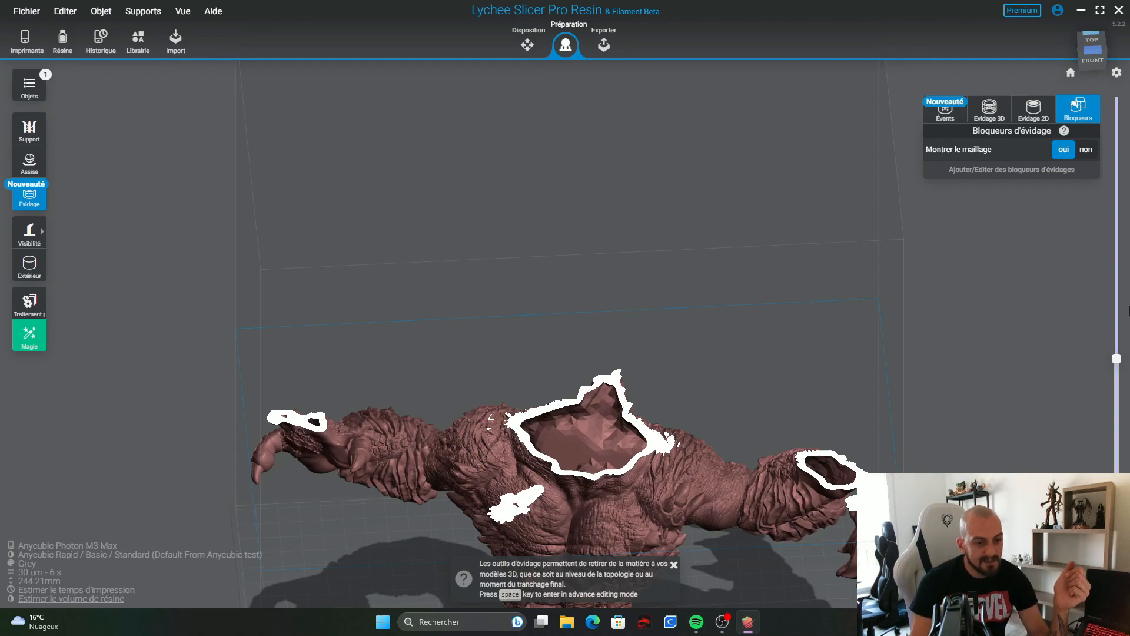
pyautogui.moveTo(1116, 358); pyautogui.dragTo(1117, 97)
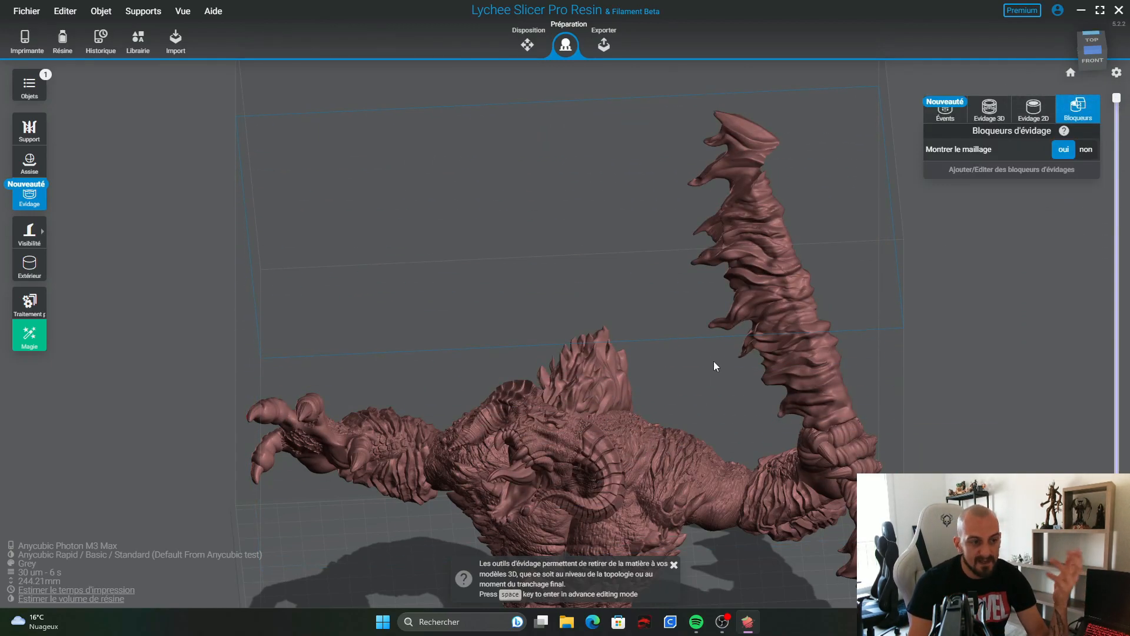
# Step: Select the bust, open the drain hole settings and examine the flat base on its underside
pyautogui.click(580, 446)
pyautogui.moveTo(906, 415); pyautogui.dragTo(924, 341, button='middle')
pyautogui.scroll(-2, 924, 343)
pyautogui.moveTo(922, 415); pyautogui.dragTo(564, 400)
pyautogui.moveTo(493, 380)
pyautogui.mouseDown()
pyautogui.moveTo(789, 241)
pyautogui.moveTo(631, 299)
pyautogui.moveTo(760, 266)
pyautogui.moveTo(888, 266)
pyautogui.moveTo(941, 363)
pyautogui.moveTo(973, 266)
pyautogui.moveTo(793, 384)
pyautogui.moveTo(926, 425)
pyautogui.moveTo(942, 453)
pyautogui.moveTo(859, 468)
pyautogui.mouseUp()
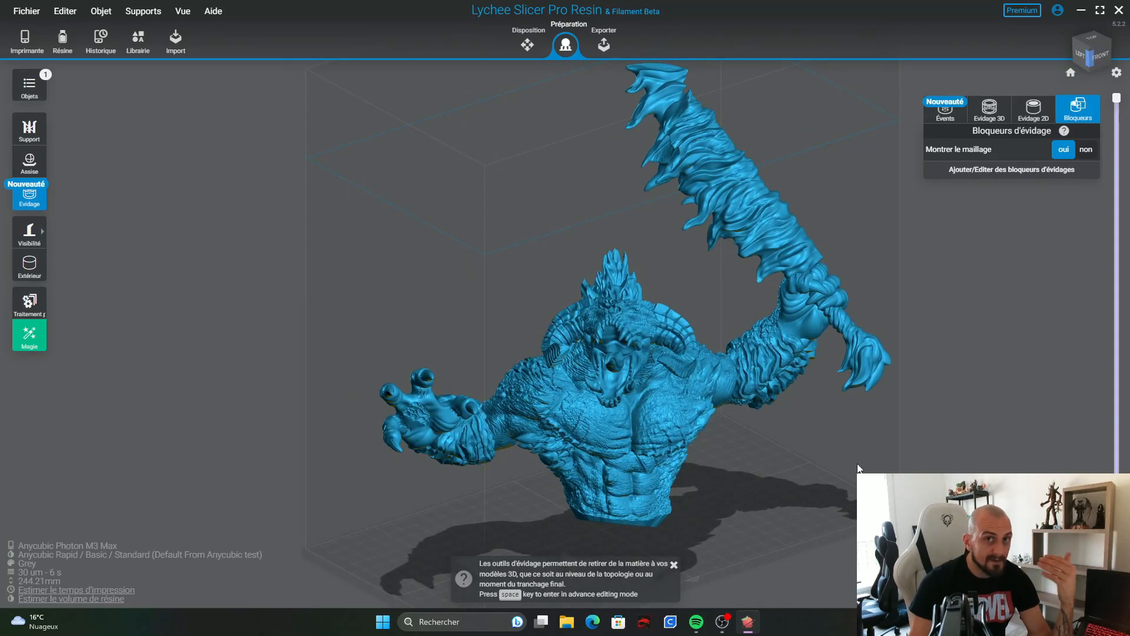
pyautogui.moveTo(952, 352)
pyautogui.mouseDown()
pyautogui.moveTo(743, 347)
pyautogui.moveTo(932, 351)
pyautogui.mouseUp()
pyautogui.click(945, 110)
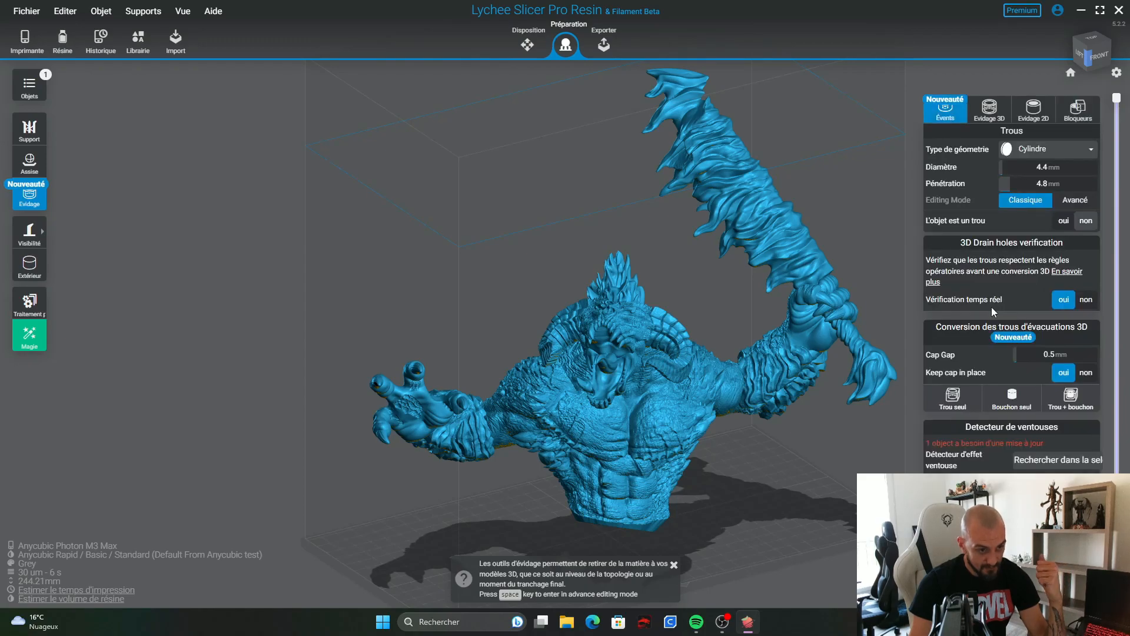
pyautogui.moveTo(885, 267); pyautogui.dragTo(856, 292)
pyautogui.moveTo(853, 231); pyautogui.dragTo(888, 208)
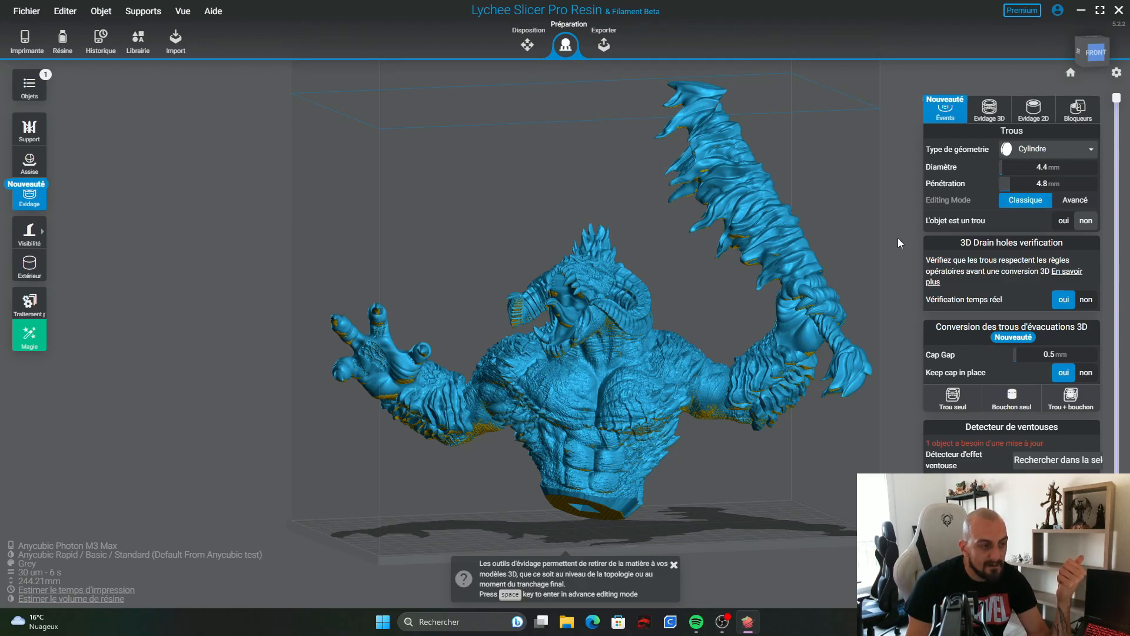
pyautogui.moveTo(893, 259); pyautogui.dragTo(848, 277)
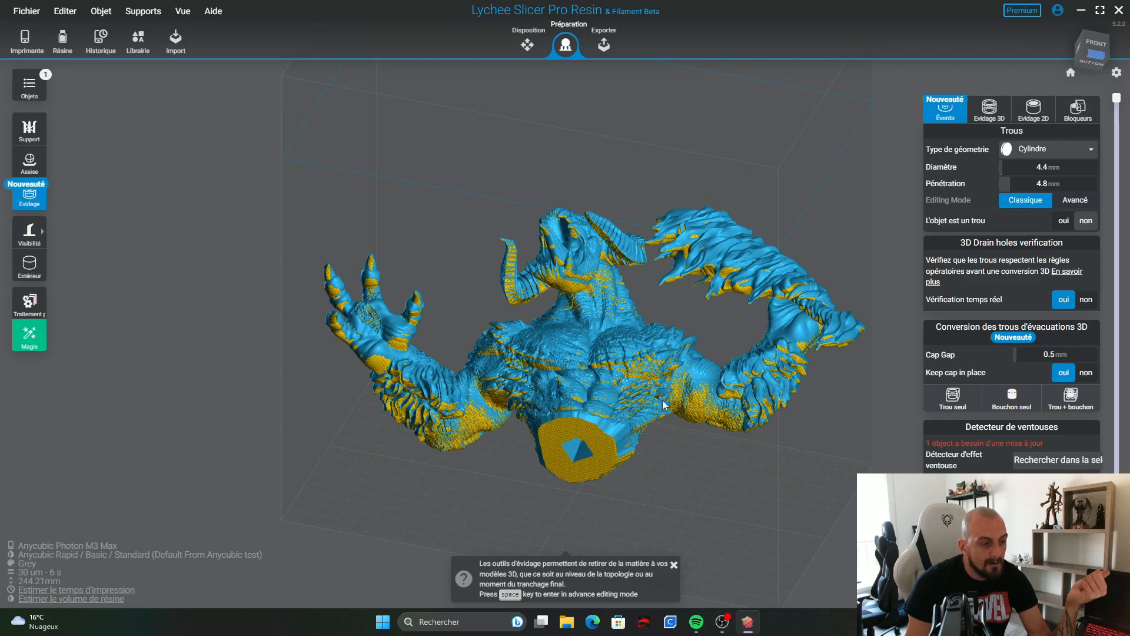
pyautogui.moveTo(794, 448); pyautogui.dragTo(743, 409)
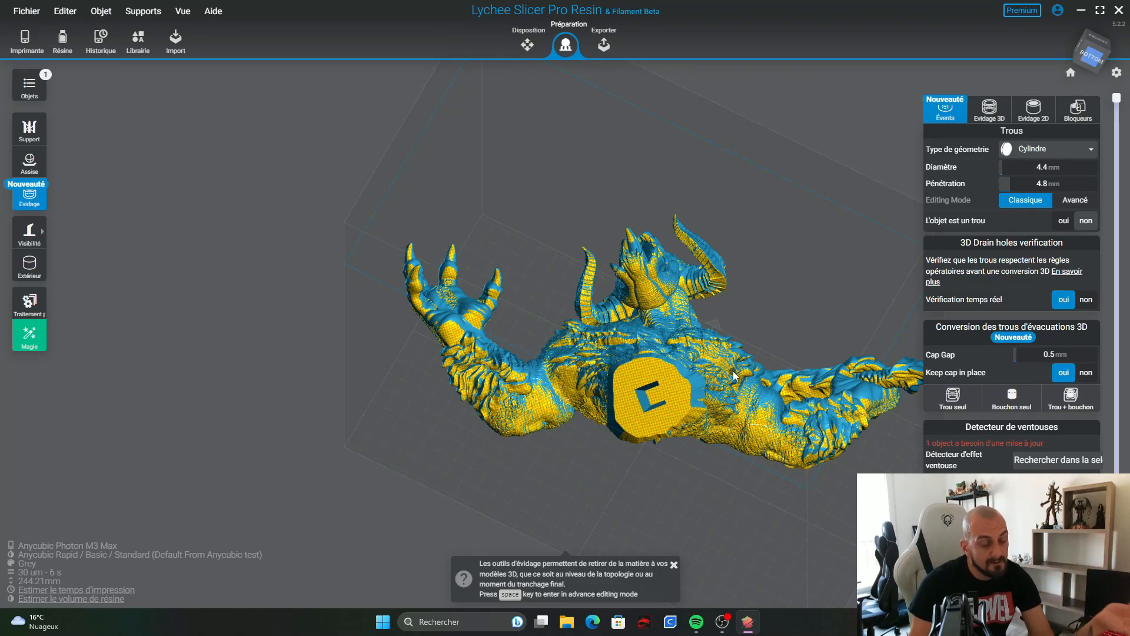
# Step: Section the bust just above its base and place a 4.4 mm cylindrical drain hole, 4.8 mm deep, through the flat base into the cavity
pyautogui.moveTo(743, 307); pyautogui.dragTo(754, 525, button='right')
pyautogui.moveTo(1116, 112); pyautogui.dragTo(1125, 565)
pyautogui.moveTo(870, 556); pyautogui.dragTo(817, 580, button='right')
pyautogui.moveTo(754, 387); pyautogui.dragTo(564, 404, button='right')
pyautogui.scroll(6, 751, 355)
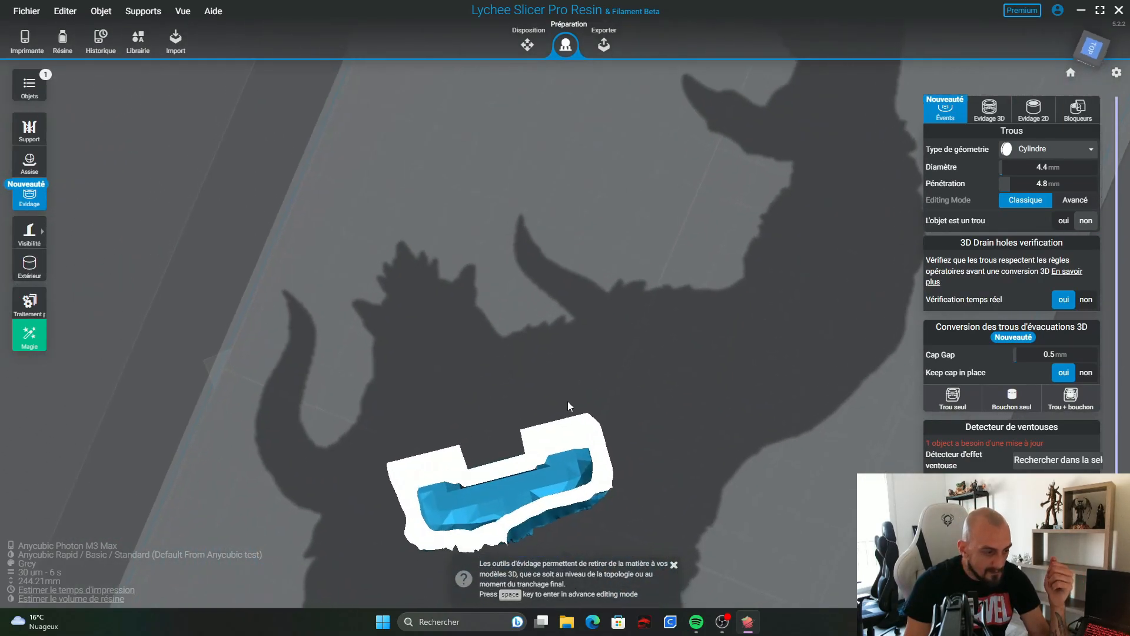
pyautogui.moveTo(564, 403); pyautogui.dragTo(678, 230, button='middle')
pyautogui.scroll(4, 746, 377)
pyautogui.moveTo(747, 377); pyautogui.dragTo(738, 363, button='right')
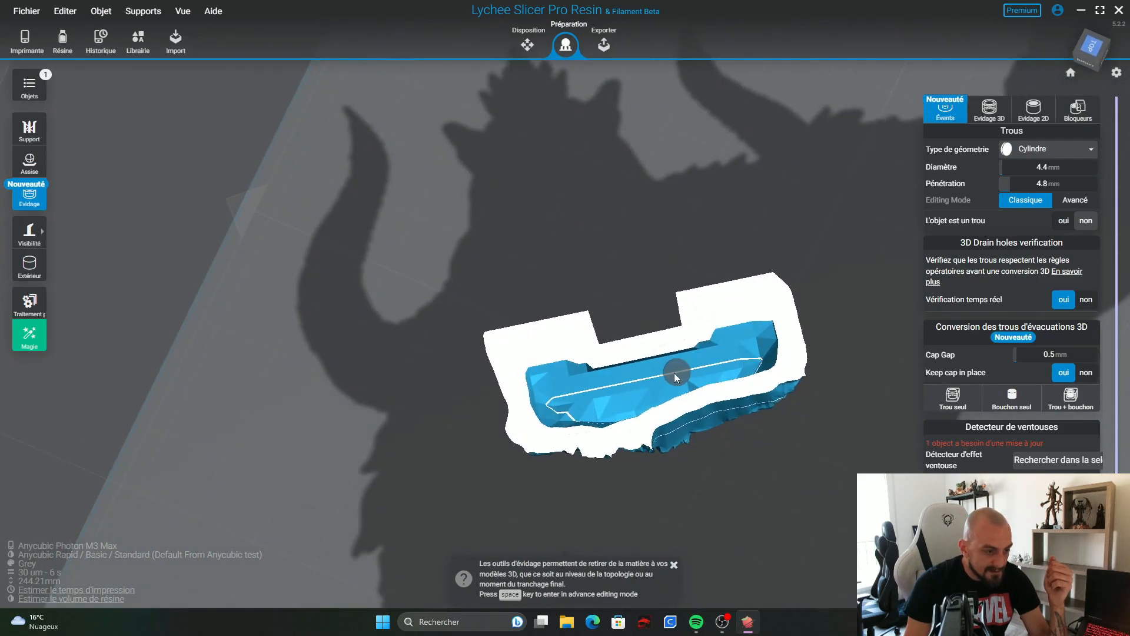
pyautogui.click(653, 376)
pyautogui.moveTo(458, 299); pyautogui.dragTo(869, 317, button='right')
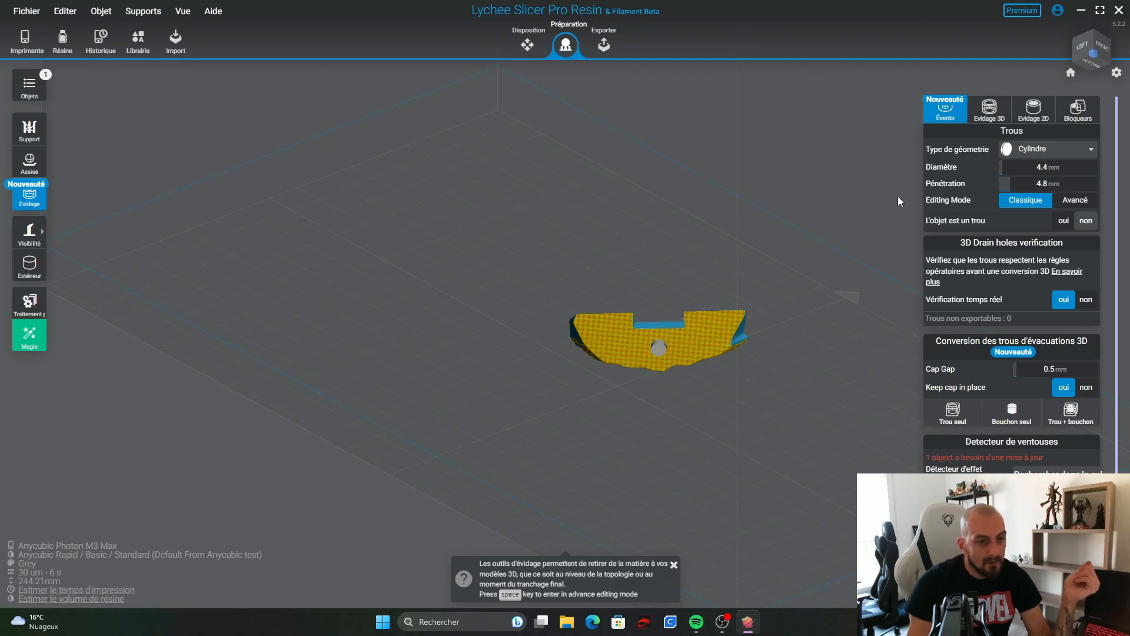
pyautogui.moveTo(818, 295); pyautogui.dragTo(809, 308, button='right')
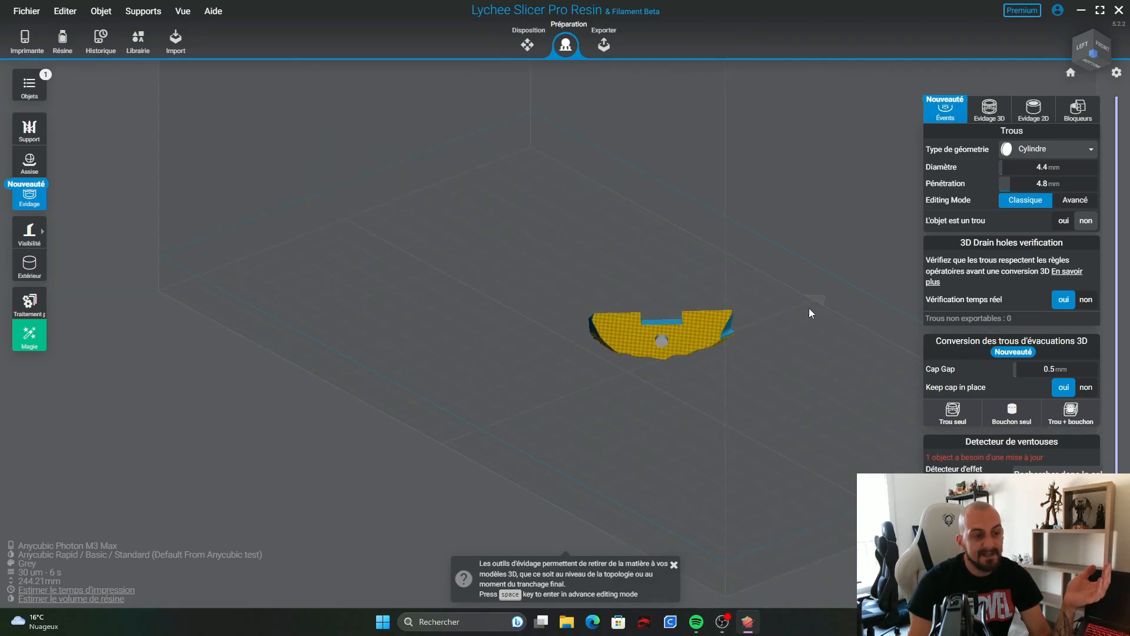
# Step: Examine the torso cavity sectioned at chest height and the drain hole on the underside of the complete bust
pyautogui.moveTo(807, 257); pyautogui.dragTo(758, 430, button='right')
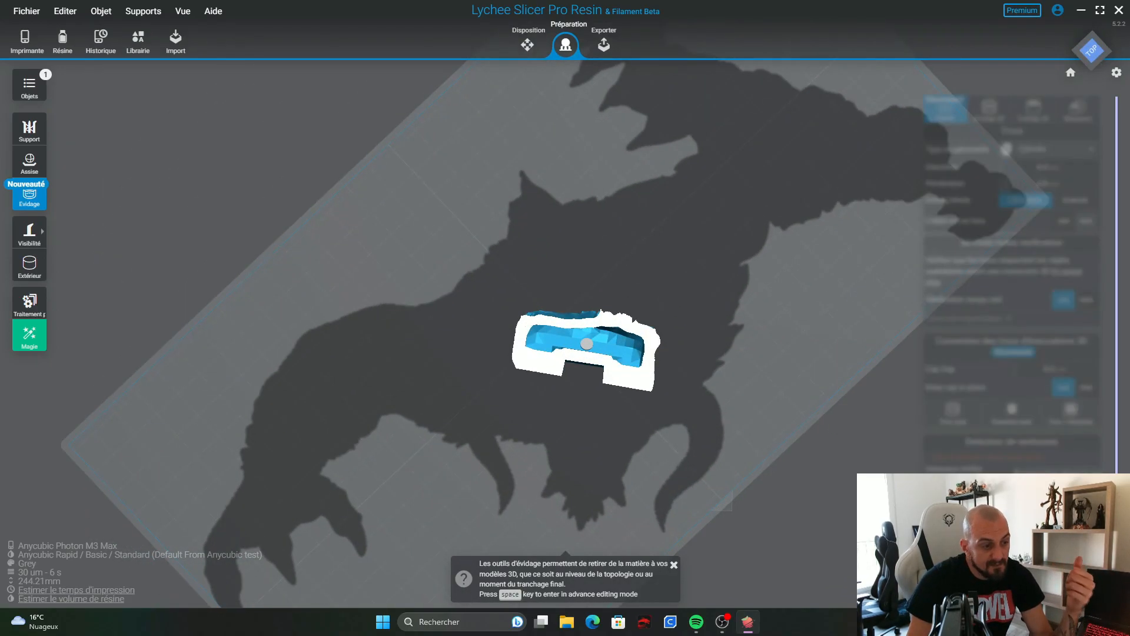
pyautogui.moveTo(1117, 580); pyautogui.dragTo(1117, 378)
pyautogui.moveTo(822, 470); pyautogui.dragTo(797, 384)
pyautogui.moveTo(778, 400); pyautogui.dragTo(720, 372)
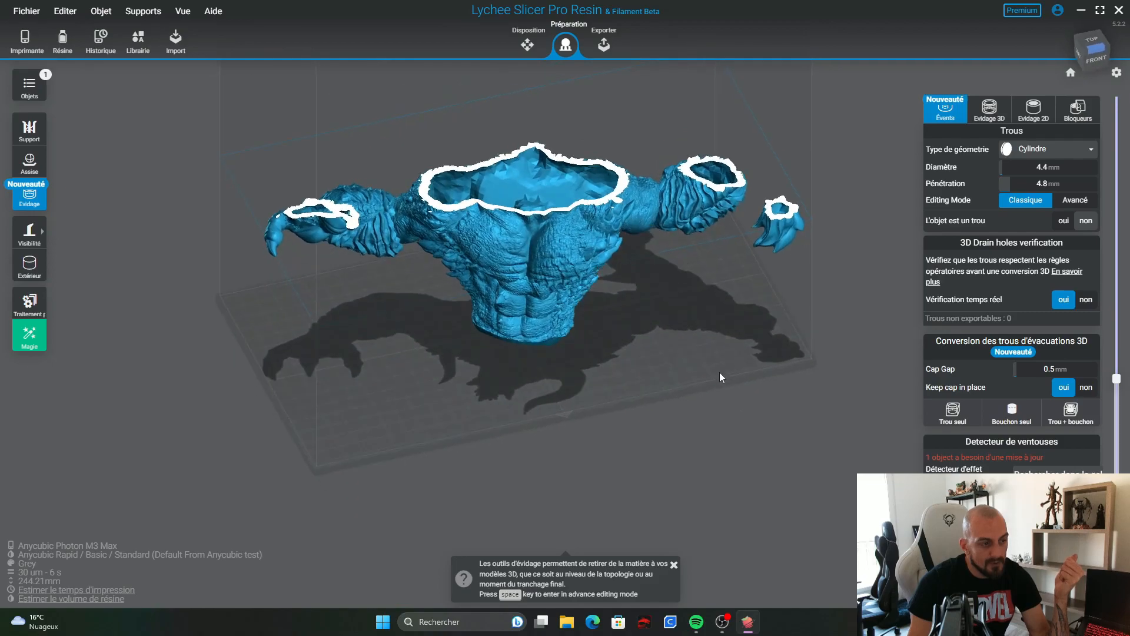
pyautogui.moveTo(1119, 383)
pyautogui.moveTo(1117, 380); pyautogui.dragTo(1117, 98)
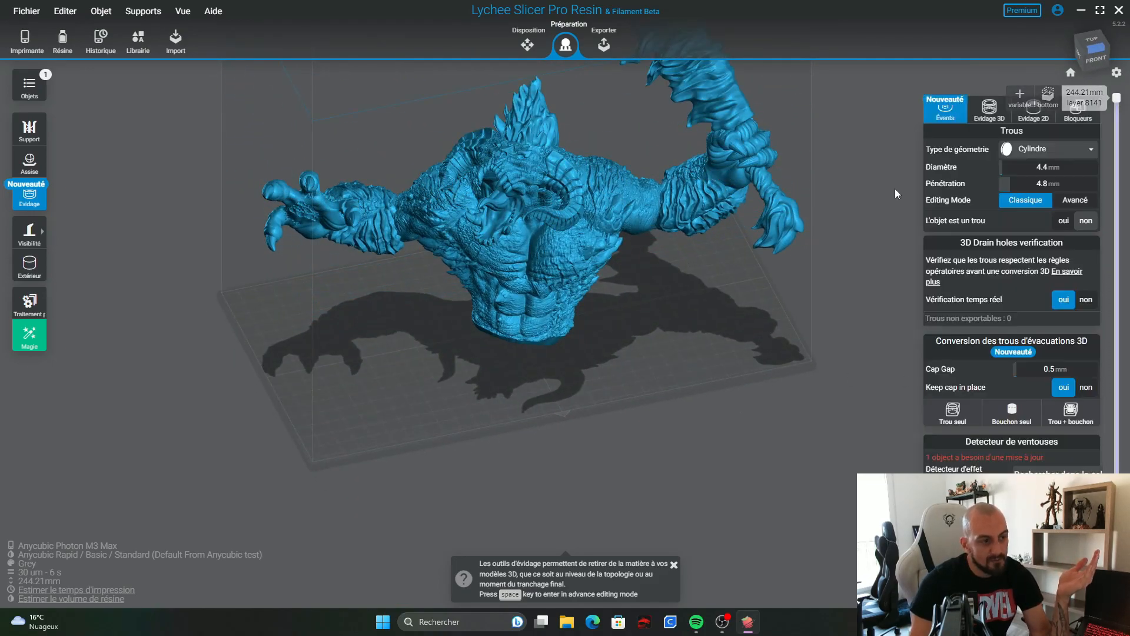
pyautogui.moveTo(584, 308); pyautogui.dragTo(682, 274)
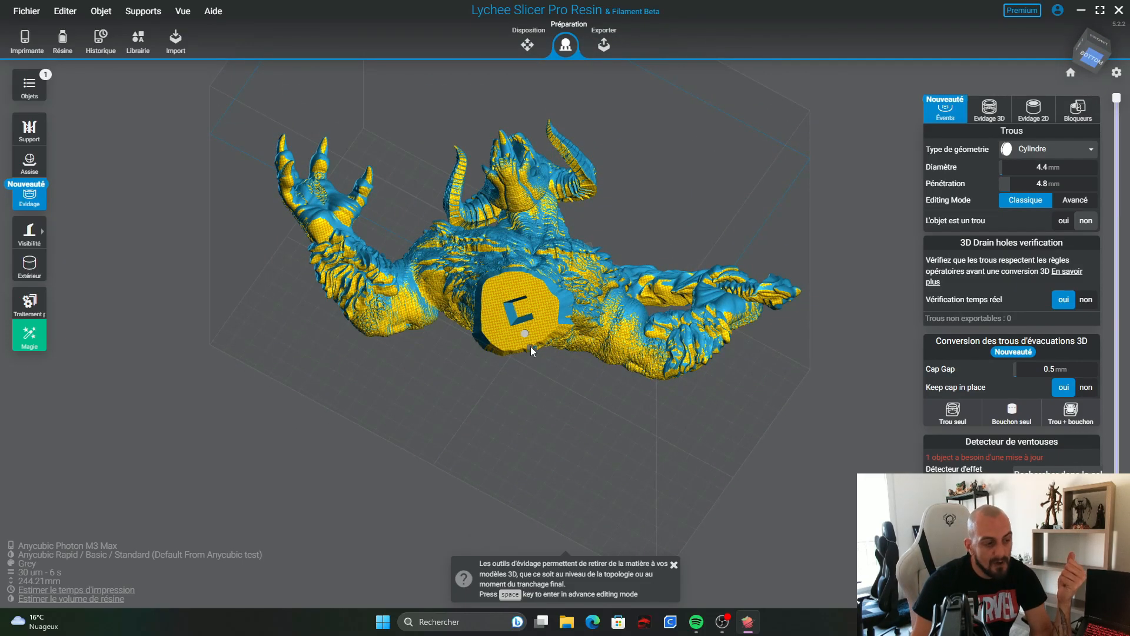
pyautogui.moveTo(573, 401); pyautogui.dragTo(623, 457)
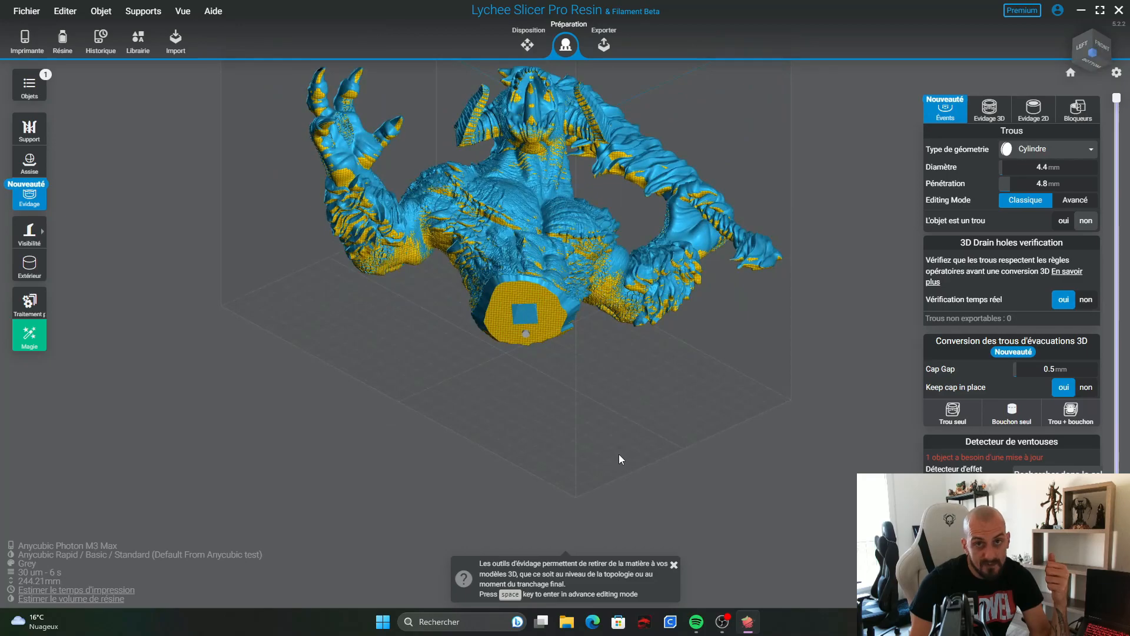
pyautogui.moveTo(450, 425); pyautogui.dragTo(550, 443)
# Step: Add a drain hole in an upper corner of the back recess and compare its position with the sectioned chest cavity
pyautogui.moveTo(400, 323); pyautogui.dragTo(736, 325)
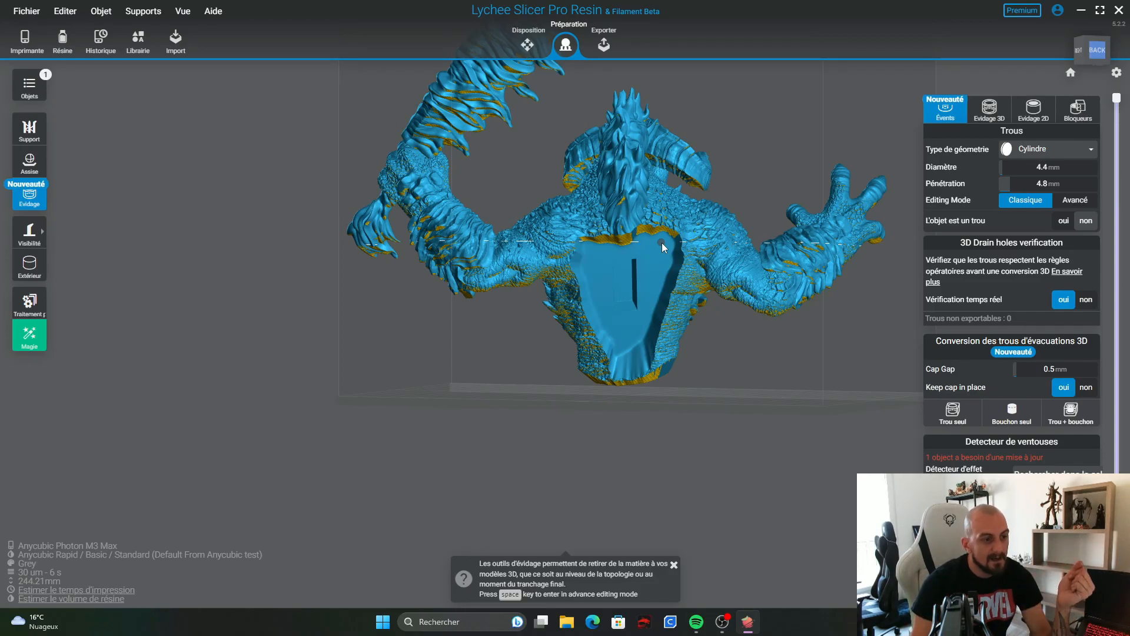
pyautogui.moveTo(775, 184); pyautogui.dragTo(506, 247)
pyautogui.moveTo(1118, 104); pyautogui.dragTo(1111, 398)
pyautogui.moveTo(549, 365); pyautogui.dragTo(851, 289)
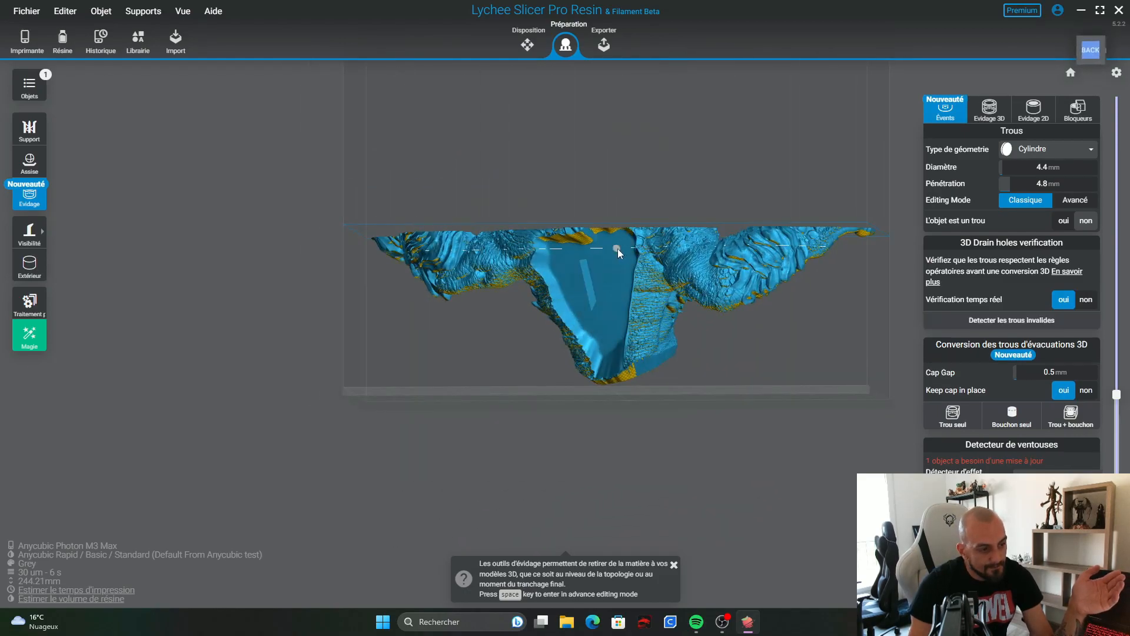
pyautogui.moveTo(761, 170); pyautogui.dragTo(503, 301)
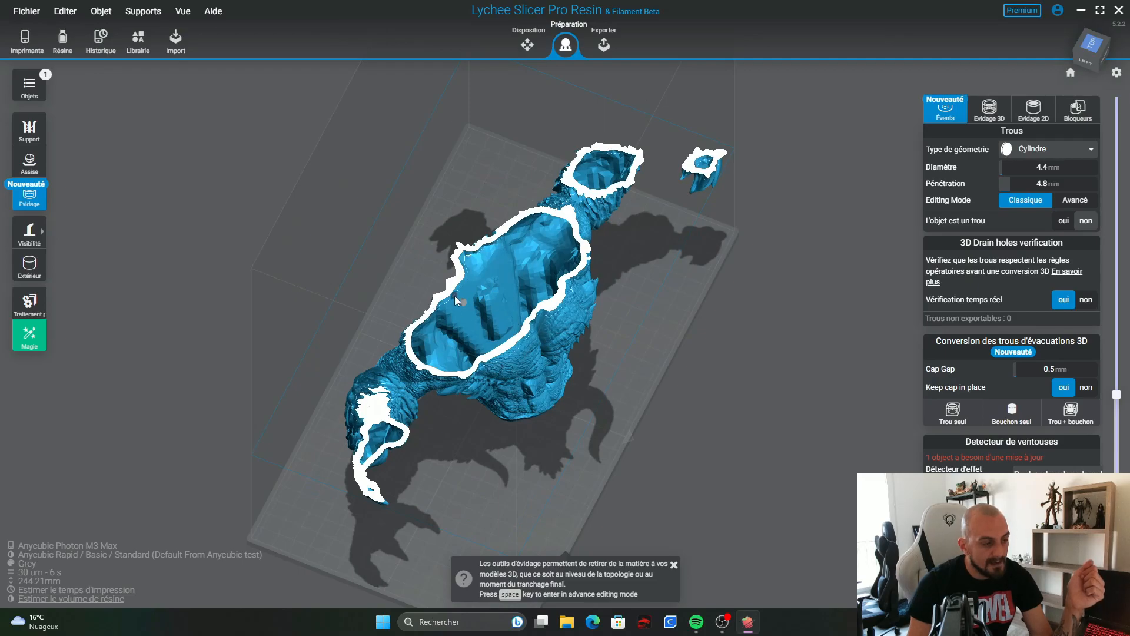
pyautogui.moveTo(401, 256); pyautogui.dragTo(801, 159)
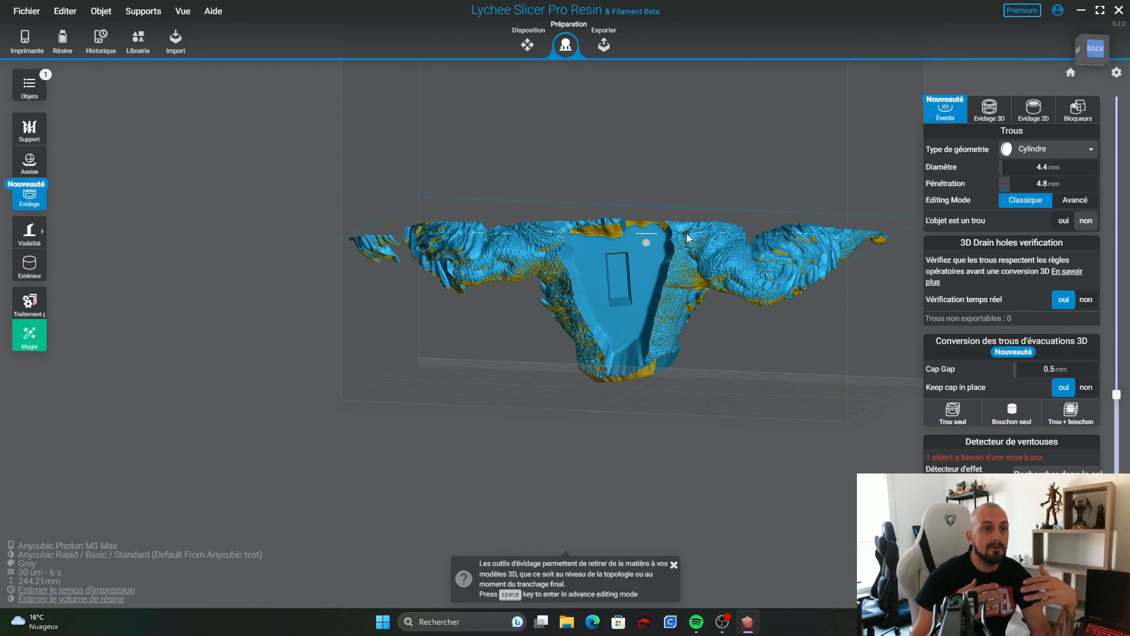
pyautogui.moveTo(686, 234); pyautogui.dragTo(526, 314)
# Step: Add three more 4.4 mm drain holes to the flat base, spaced around its square socket
pyautogui.moveTo(1119, 399); pyautogui.dragTo(1117, 128)
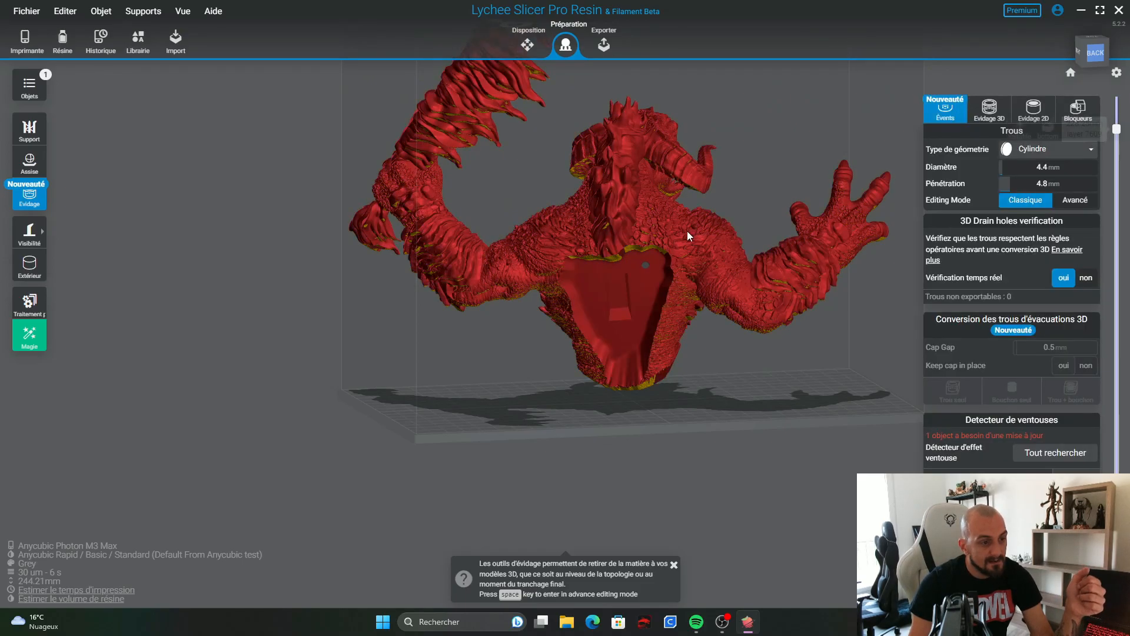
pyautogui.moveTo(1115, 134); pyautogui.dragTo(1117, 274)
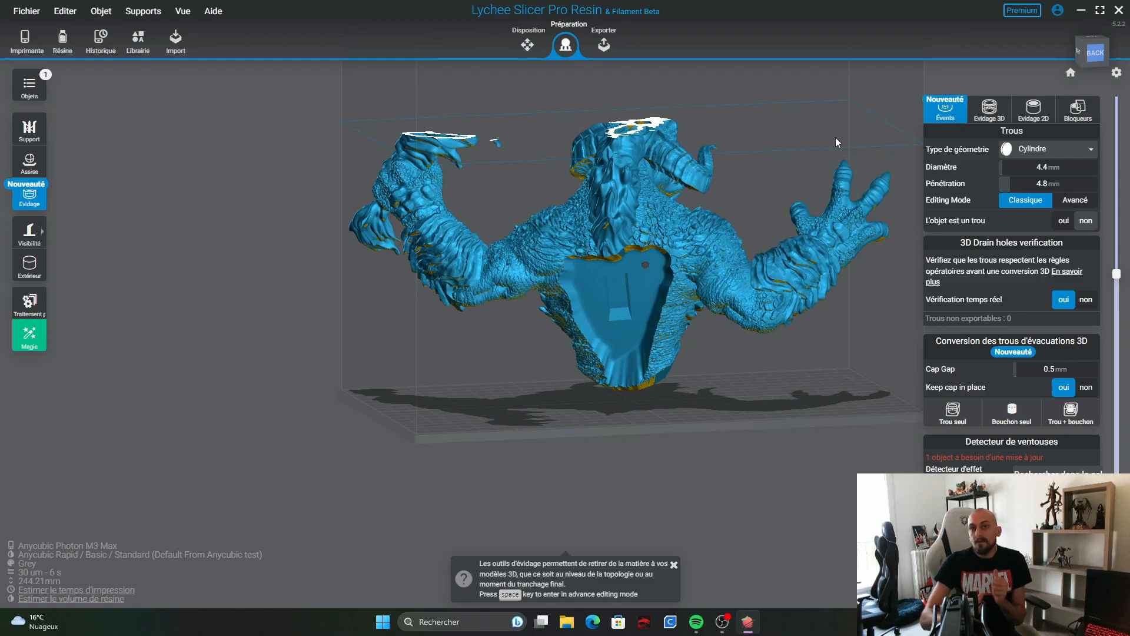
pyautogui.moveTo(706, 212)
pyautogui.mouseDown(button='right')
pyautogui.moveTo(797, 133)
pyautogui.moveTo(762, 71)
pyautogui.moveTo(708, 469)
pyautogui.moveTo(766, 365)
pyautogui.moveTo(786, 366)
pyautogui.moveTo(771, 331)
pyautogui.moveTo(761, 393)
pyautogui.moveTo(756, 365)
pyautogui.moveTo(664, 306)
pyautogui.mouseUp(button='right')
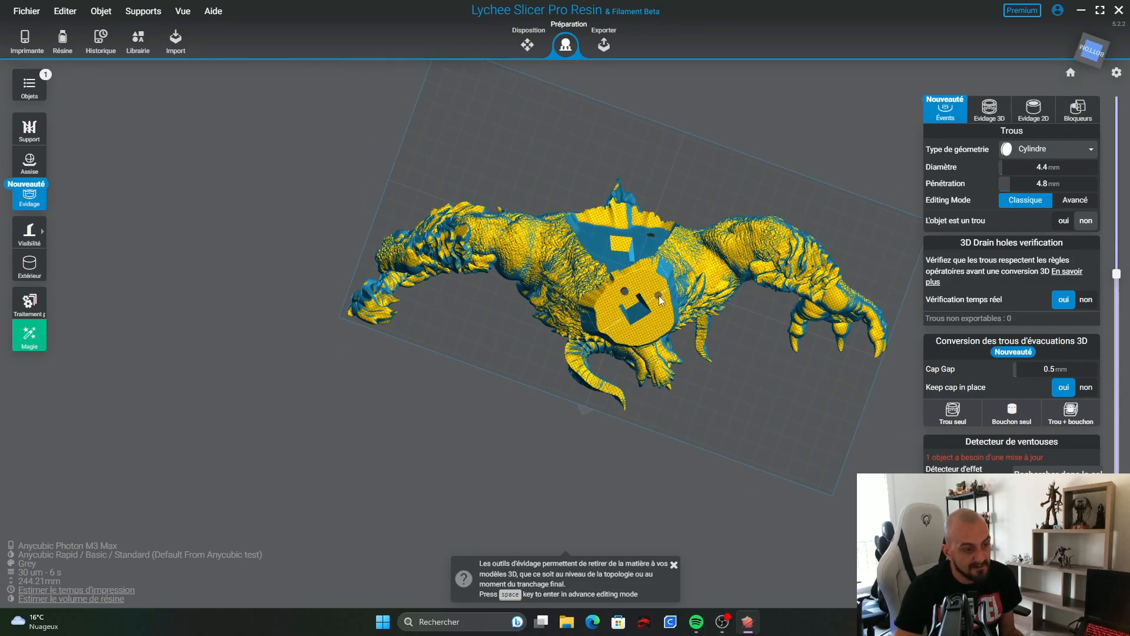
pyautogui.scroll(3, 659, 295)
pyautogui.click(687, 267)
pyautogui.click(670, 328)
pyautogui.moveTo(735, 80); pyautogui.dragTo(739, 235, button='right')
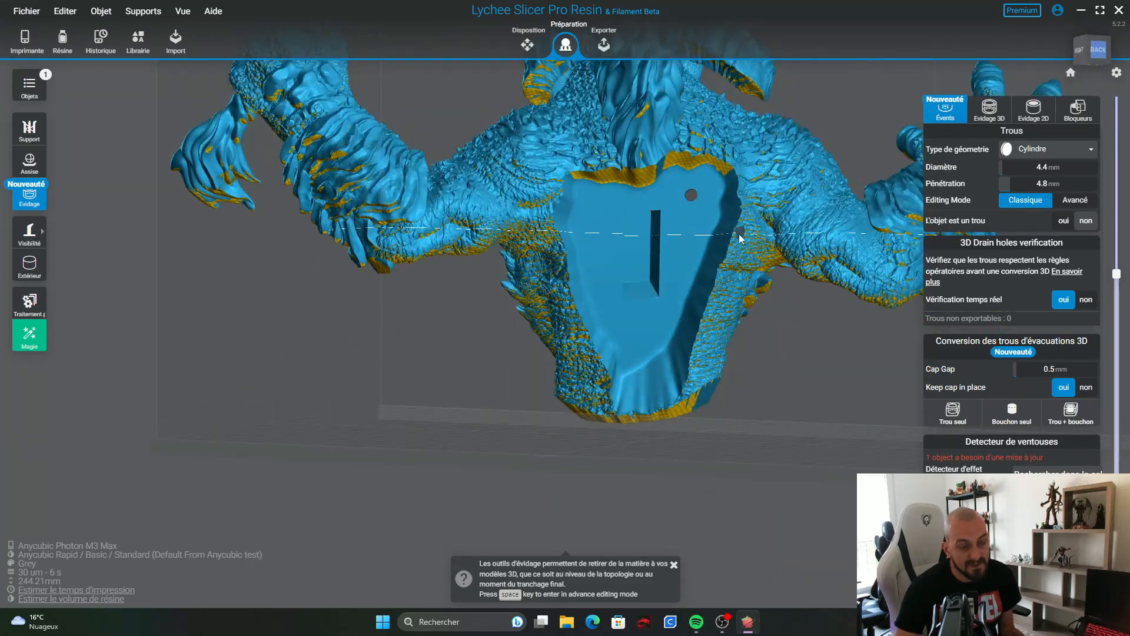
pyautogui.moveTo(776, 449); pyautogui.dragTo(755, 288, button='right')
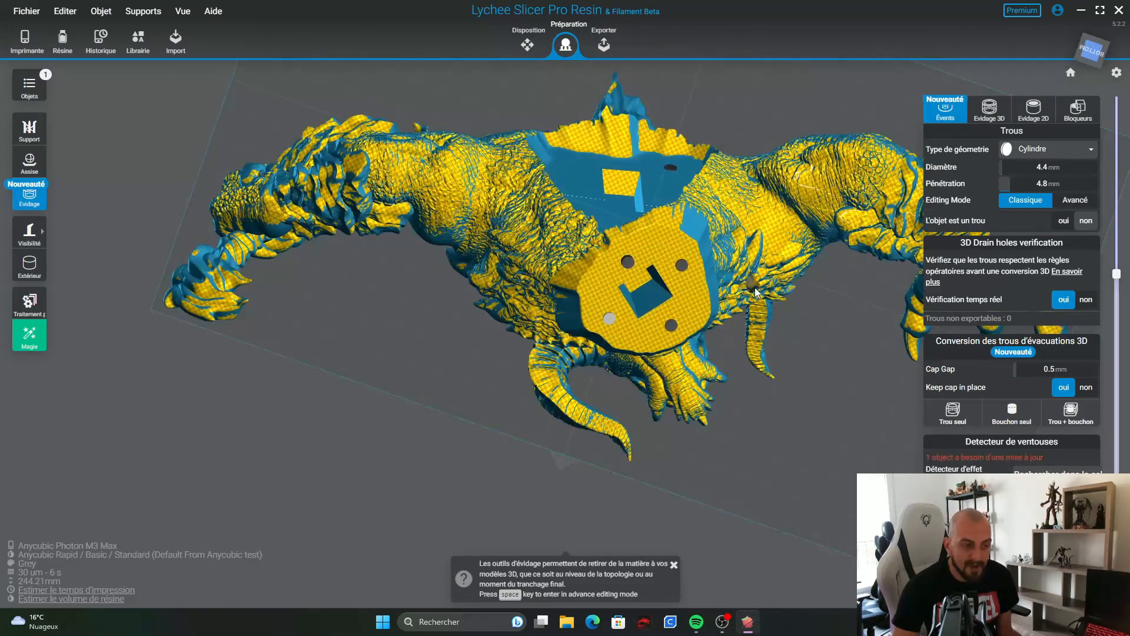
pyautogui.moveTo(634, 333); pyautogui.dragTo(661, 298)
# Step: Place five 4.4 mm drain holes down one side of the back recess, from its empty upper corner towards the lower tip
pyautogui.moveTo(733, 125); pyautogui.dragTo(743, 213, button='right')
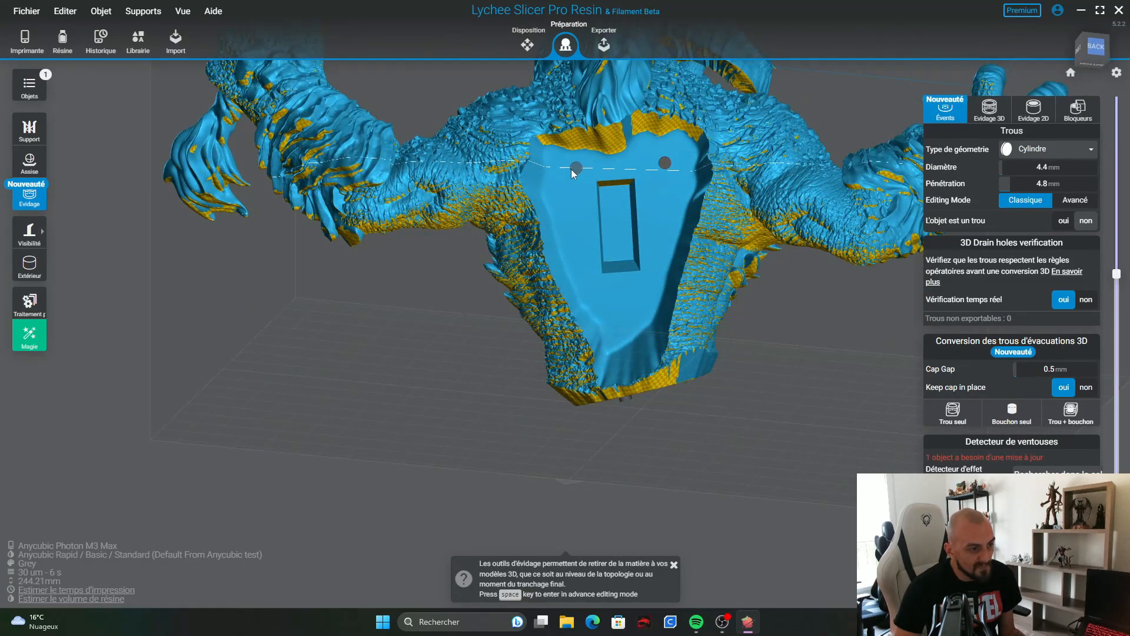
pyautogui.click(563, 167)
pyautogui.click(568, 200)
pyautogui.click(573, 239)
pyautogui.click(583, 282)
pyautogui.click(603, 317)
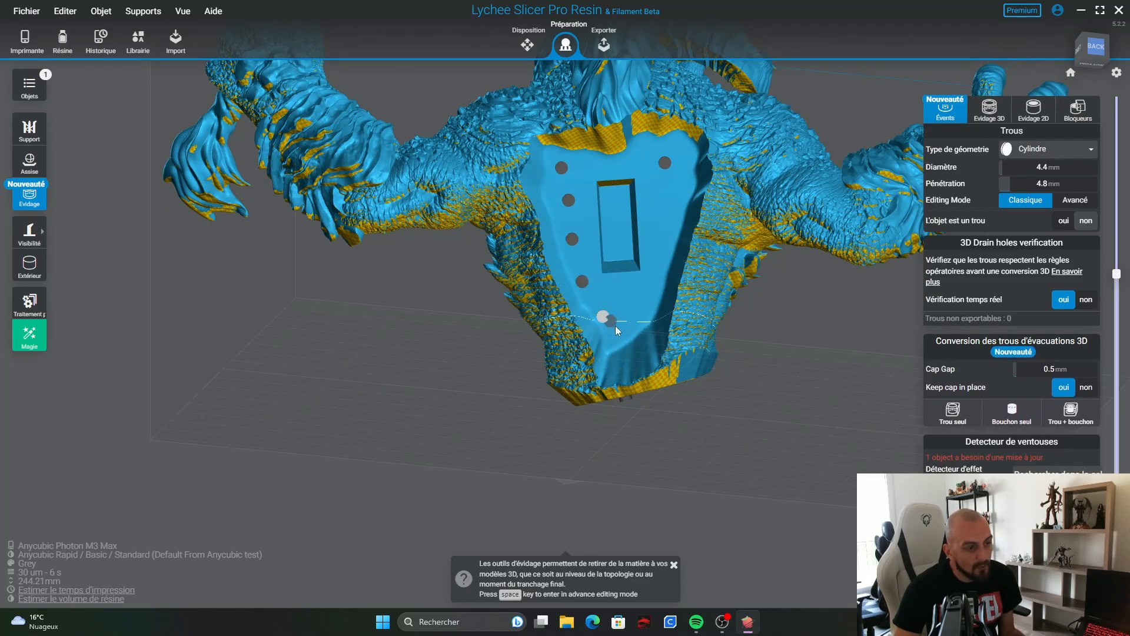
# Step: Place five matching drain holes up the opposite side of the back recess, from the lower tip towards the upper corner
pyautogui.click(632, 322)
pyautogui.click(651, 289)
pyautogui.click(665, 254)
pyautogui.click(678, 208)
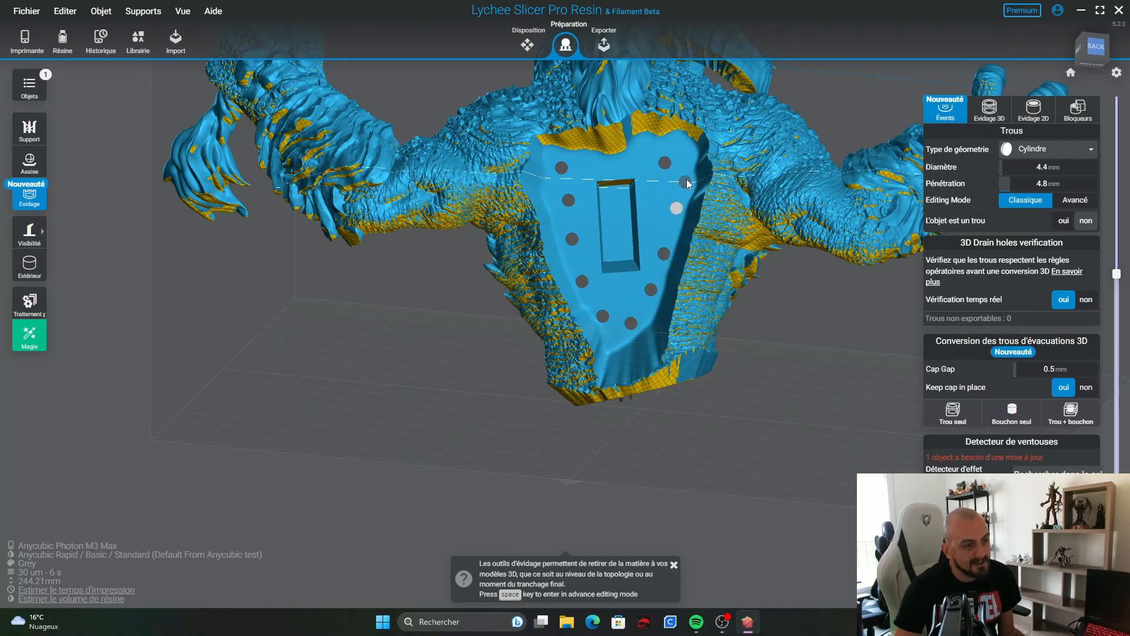
pyautogui.click(683, 183)
# Step: Add two drain holes along the back recess's upper edge and one below its rectangular slot, keeping the slot itself free of holes
pyautogui.click(633, 153)
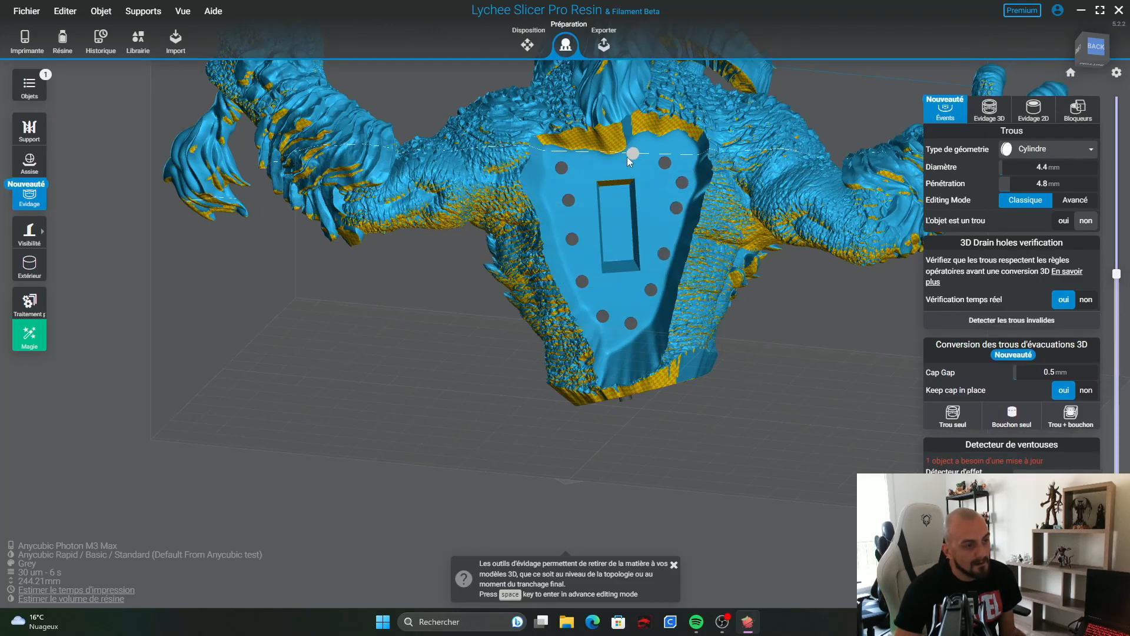
pyautogui.click(599, 159)
pyautogui.click(616, 202)
pyautogui.press('Delete')
pyautogui.click(623, 297)
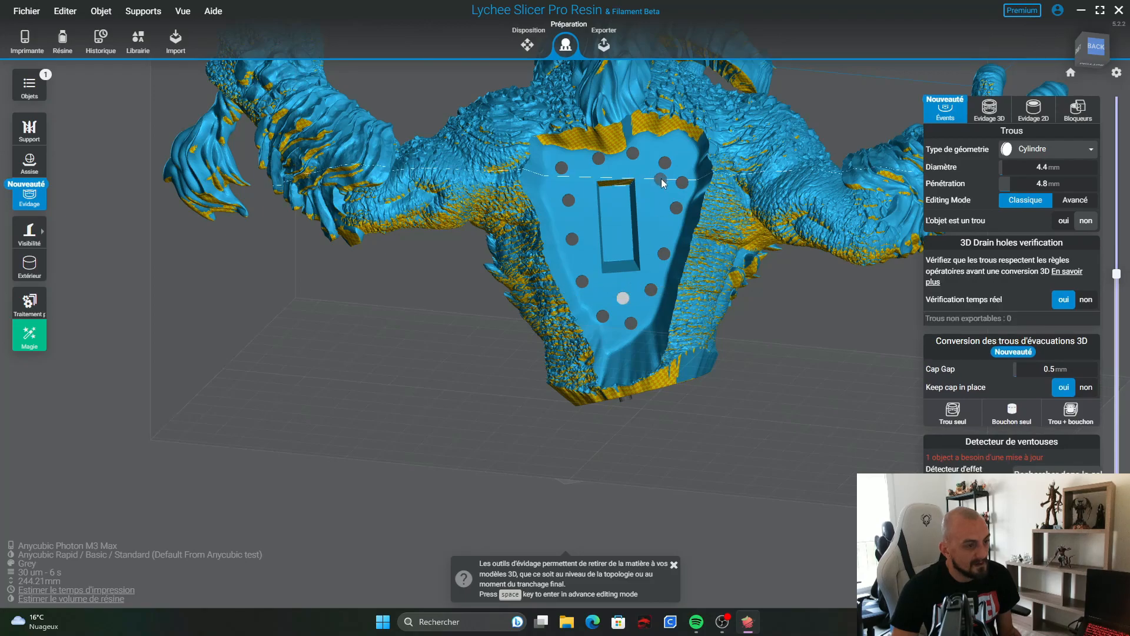
# Step: Restore the bust's full-height display, select the bust and open the hollowing blocker editor
pyautogui.moveTo(785, 340); pyautogui.dragTo(642, 266)
pyautogui.moveTo(1116, 274); pyautogui.dragTo(1111, 71)
pyautogui.scroll(-5, 618, 206)
pyautogui.moveTo(704, 136); pyautogui.dragTo(756, 241, button='right')
pyautogui.moveTo(755, 239); pyautogui.dragTo(775, 219)
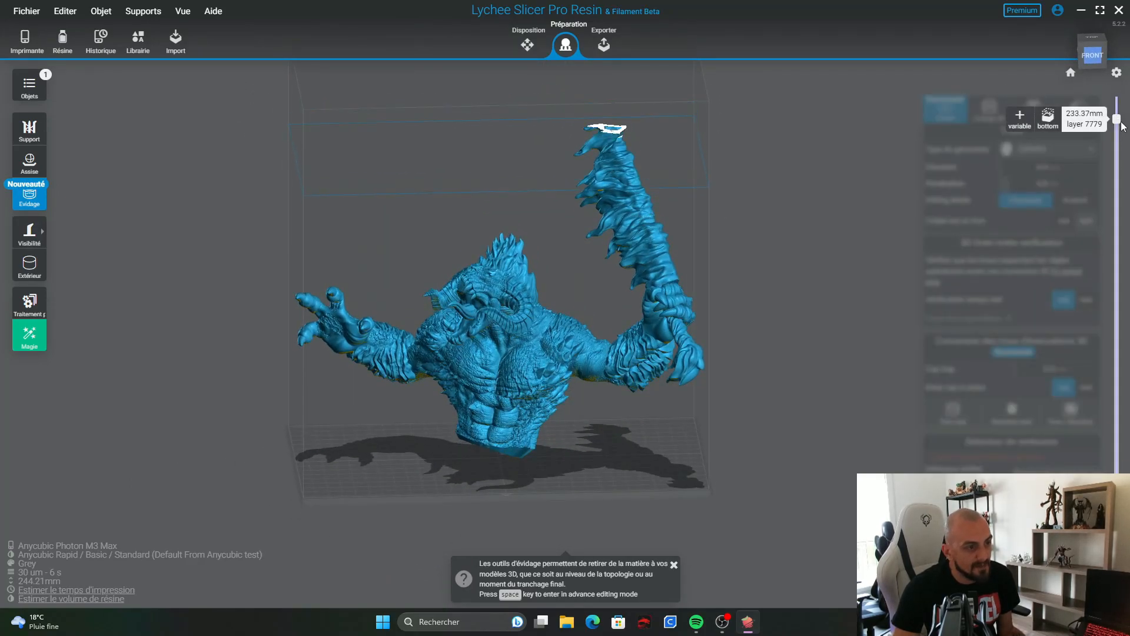
pyautogui.rightClick(730, 155)
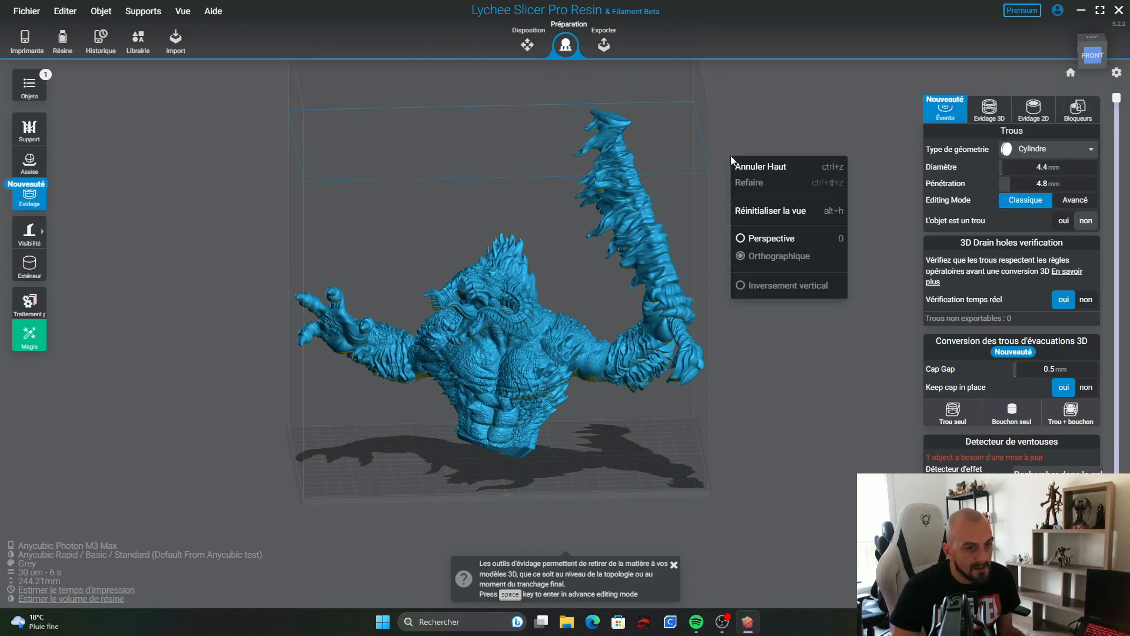
pyautogui.click(1076, 102)
pyautogui.click(1078, 106)
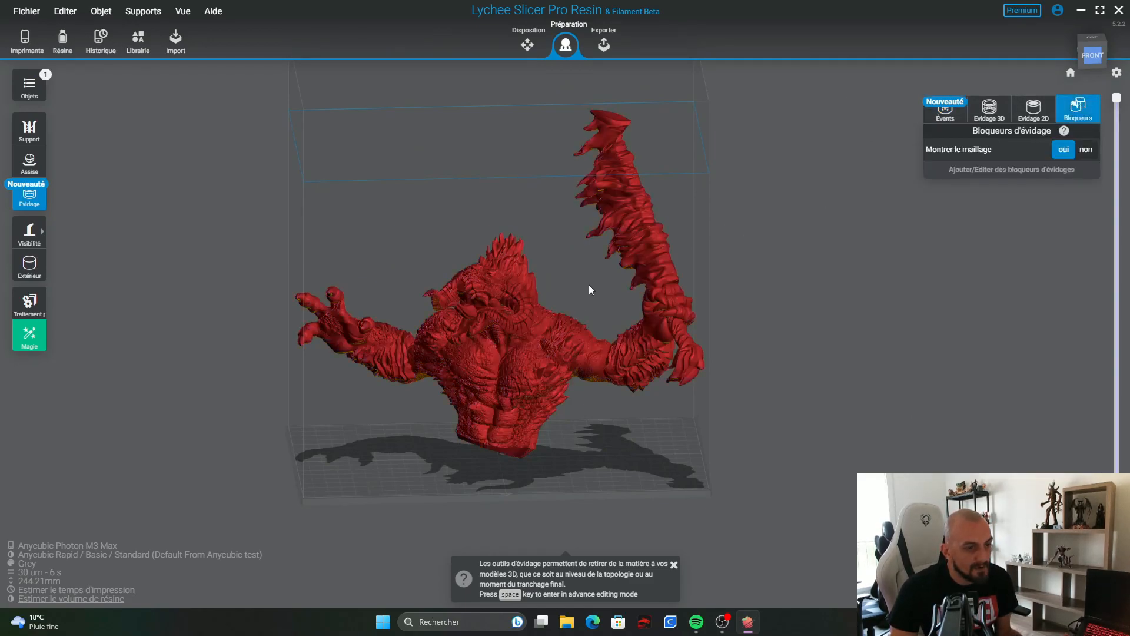
pyautogui.click(549, 348)
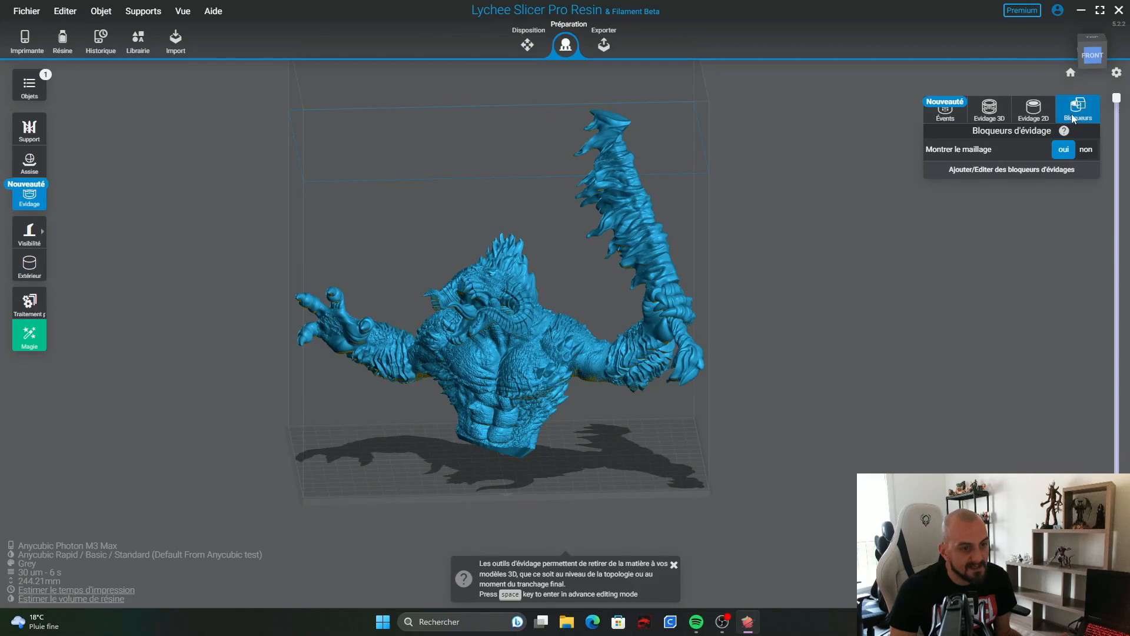
pyautogui.click(1027, 170)
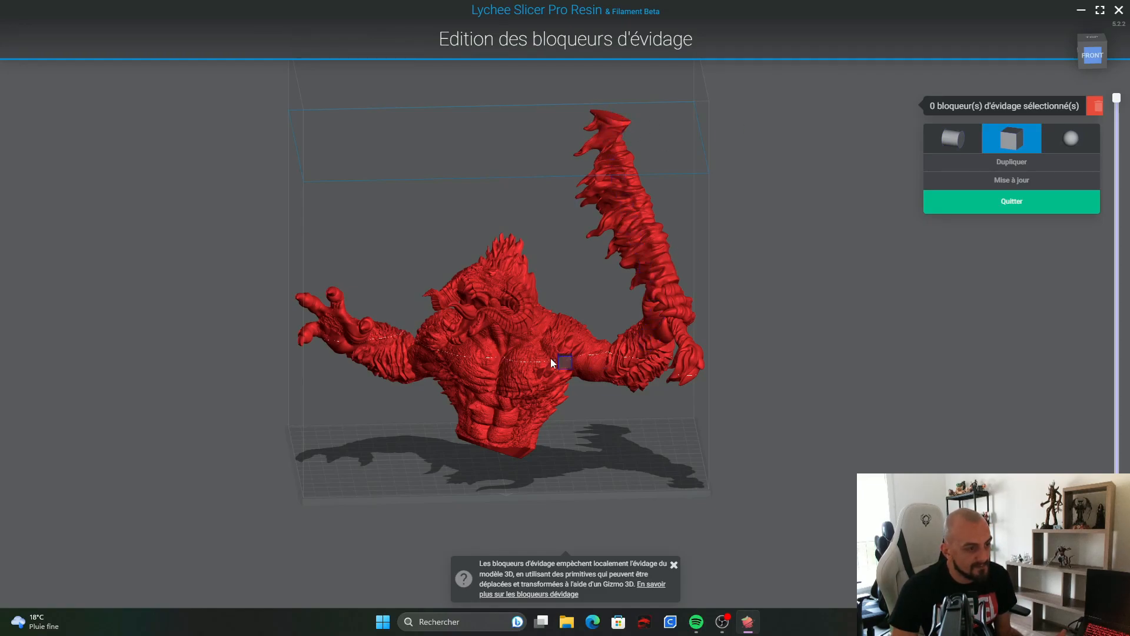
# Step: Choose the box shape among the blocker primitives and place one blocker near the tip of the raised weapon
pyautogui.click(952, 139)
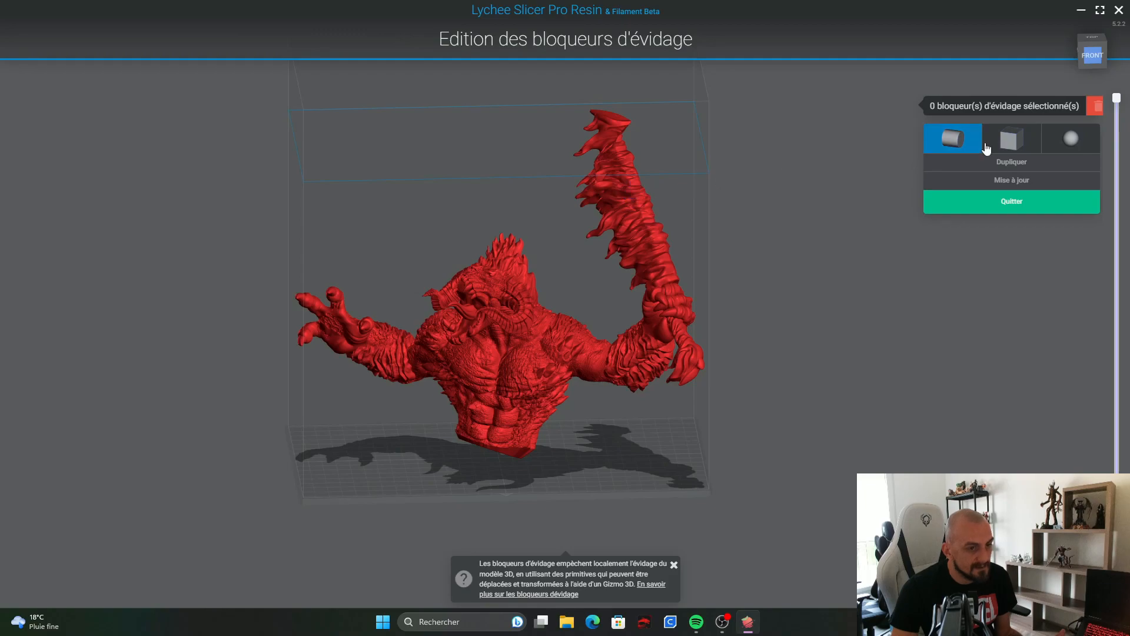
pyautogui.click(1071, 138)
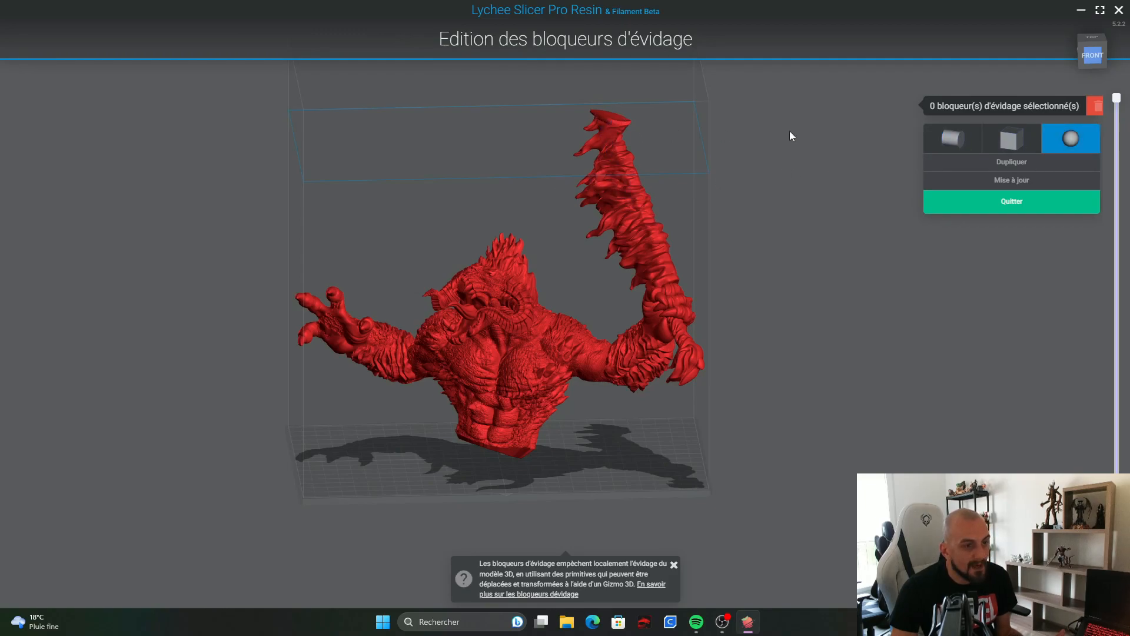
pyautogui.click(1011, 139)
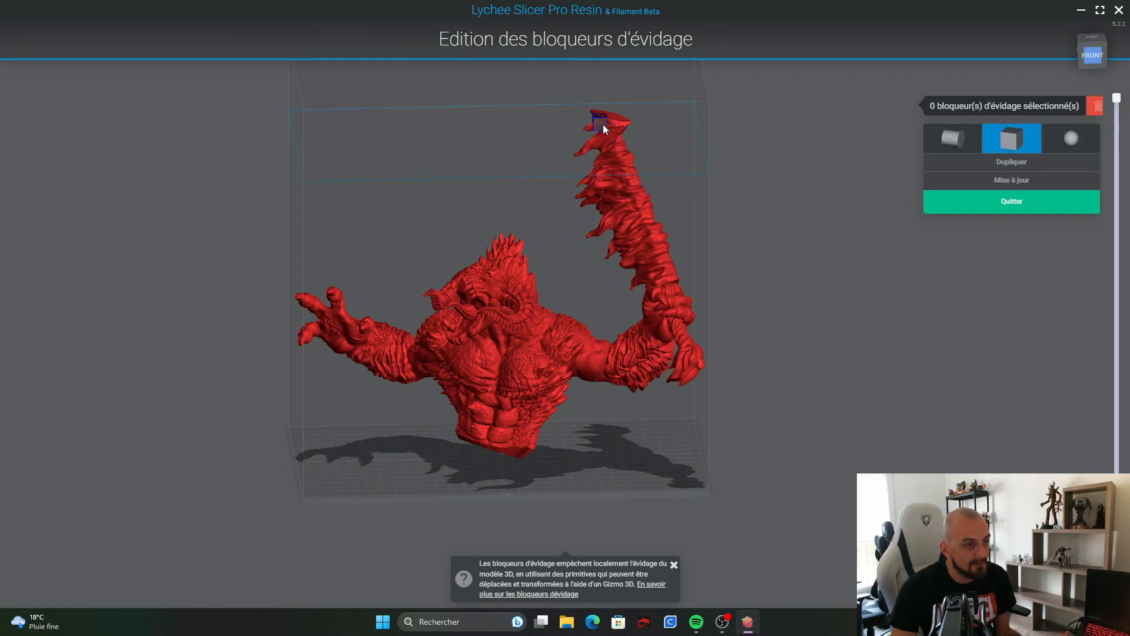
pyautogui.scroll(1, 683, 129)
pyautogui.scroll(2, 683, 129)
pyautogui.moveTo(684, 127); pyautogui.dragTo(788, 101, button='middle')
pyautogui.moveTo(789, 103); pyautogui.dragTo(787, 182)
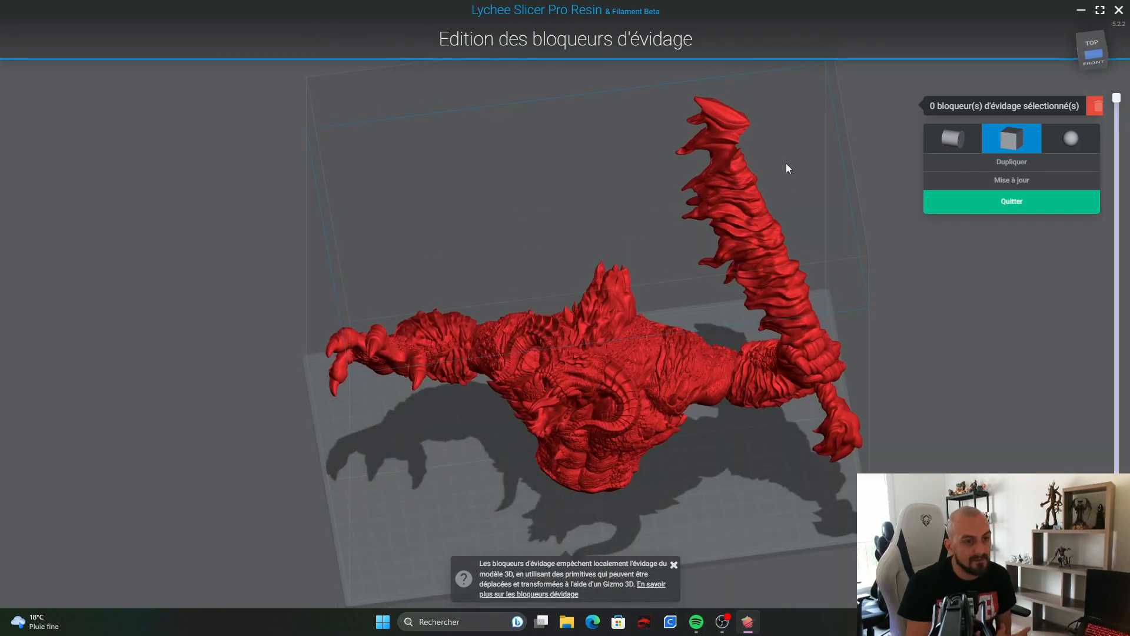
pyautogui.moveTo(813, 127); pyautogui.dragTo(732, 116)
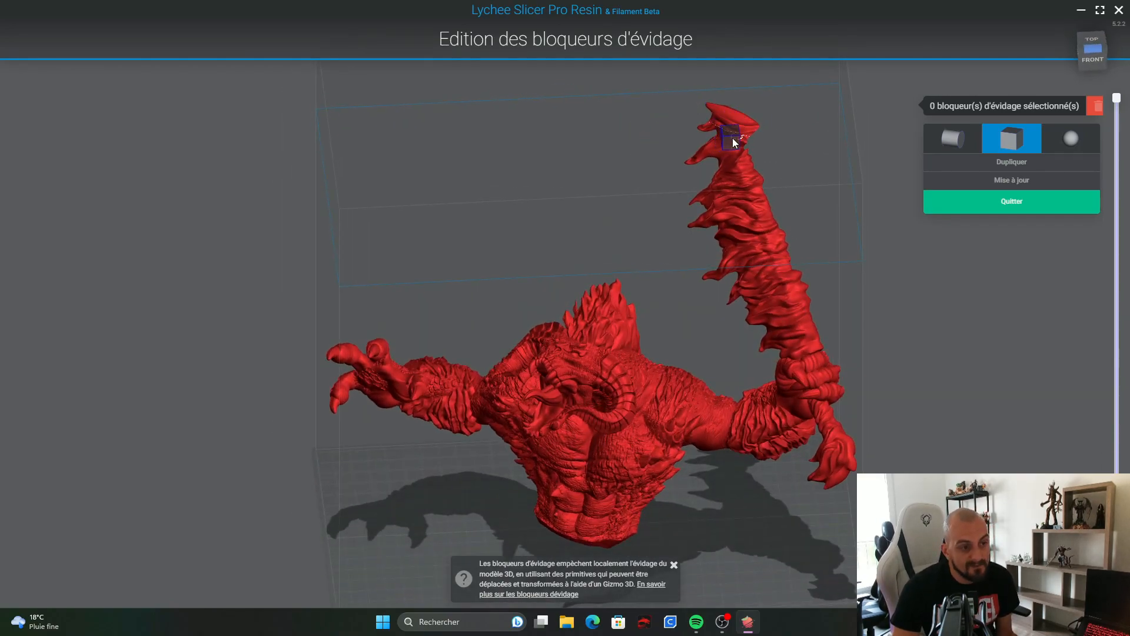
pyautogui.click(733, 138)
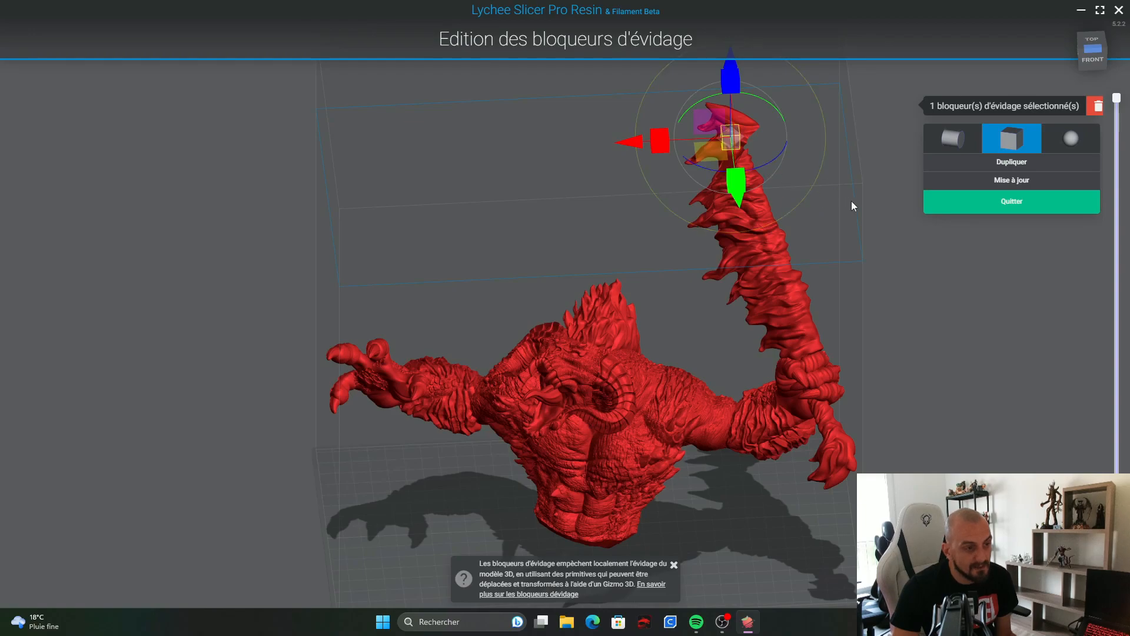
# Step: Rotate the box blocker to follow the slope of the raised weapon and align it with the weapon's tip
pyautogui.moveTo(851, 200); pyautogui.dragTo(868, 171)
pyautogui.moveTo(868, 172); pyautogui.dragTo(885, 202, button='right')
pyautogui.moveTo(873, 193); pyautogui.dragTo(519, 143)
pyautogui.moveTo(758, 99); pyautogui.dragTo(560, 152)
pyautogui.moveTo(600, 208); pyautogui.dragTo(537, 186)
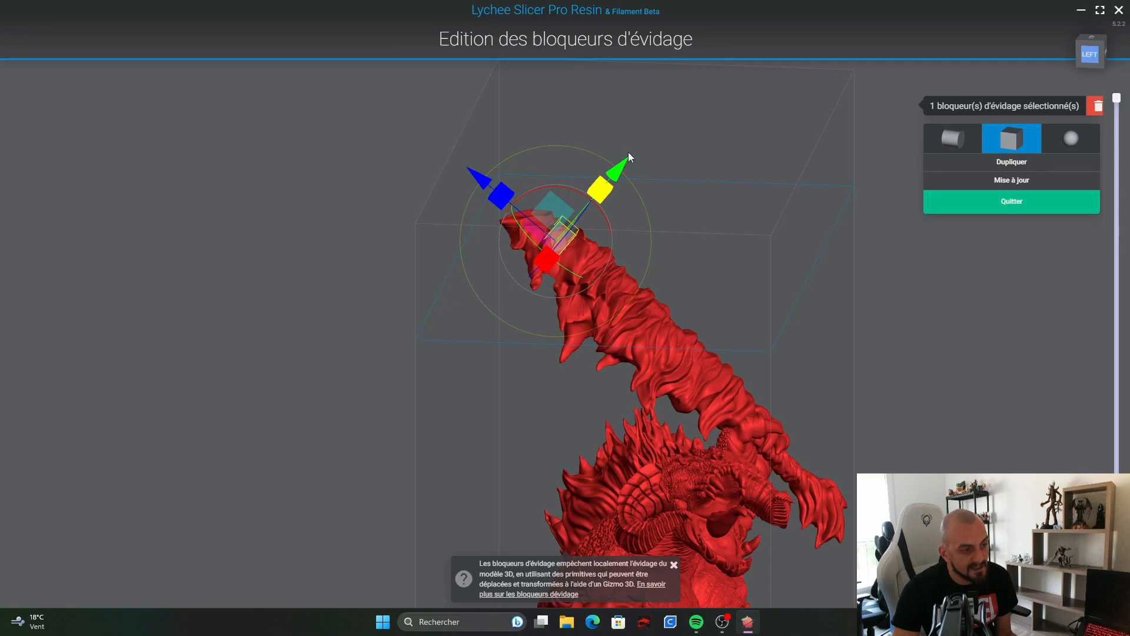
# Step: Enlarge the tip blocker in width, height and depth and shift it outward until it encloses the weapon's tip
pyautogui.moveTo(708, 113); pyautogui.dragTo(686, 244)
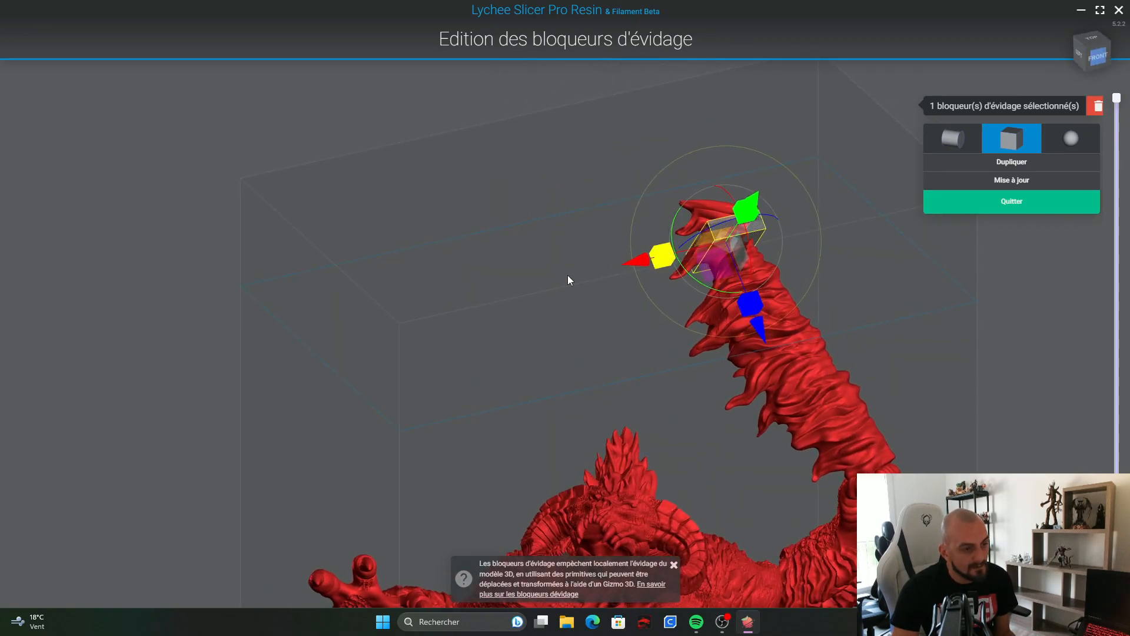
pyautogui.moveTo(466, 305); pyautogui.dragTo(526, 123)
pyautogui.moveTo(496, 66); pyautogui.dragTo(835, 156)
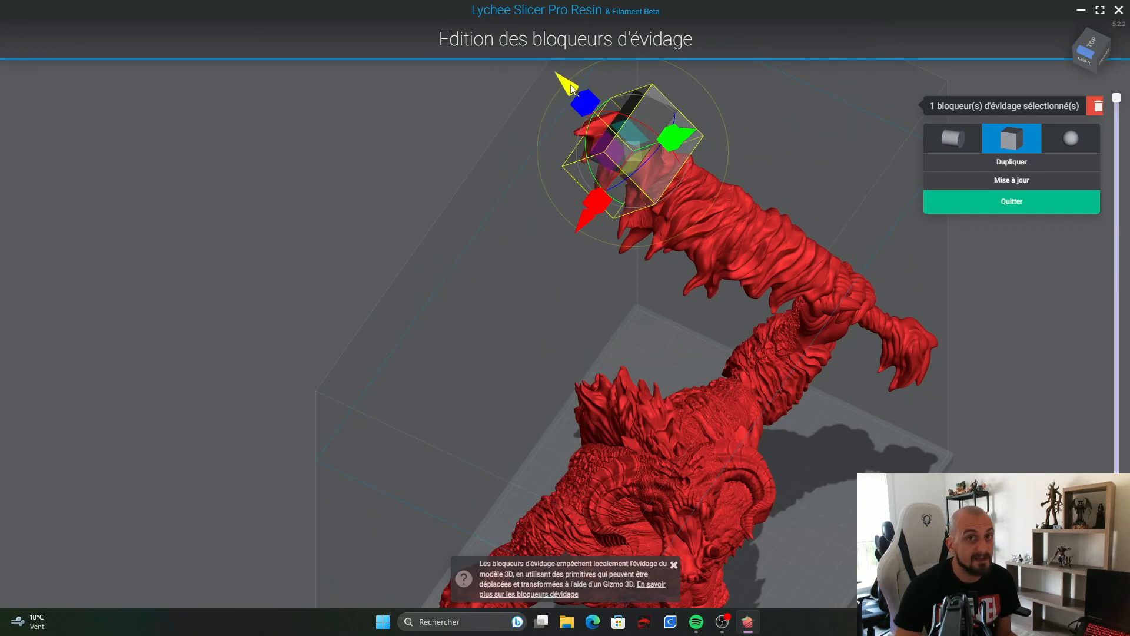
pyautogui.moveTo(571, 86); pyautogui.dragTo(548, 70)
pyautogui.moveTo(744, 158); pyautogui.dragTo(696, 104)
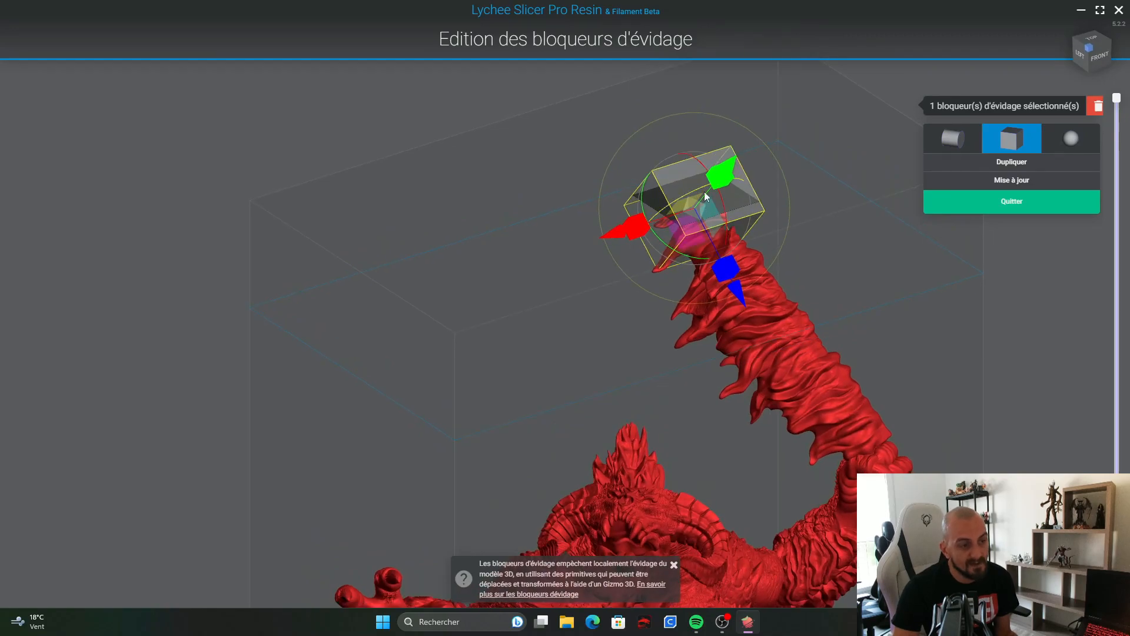
pyautogui.moveTo(885, 190); pyautogui.dragTo(880, 221)
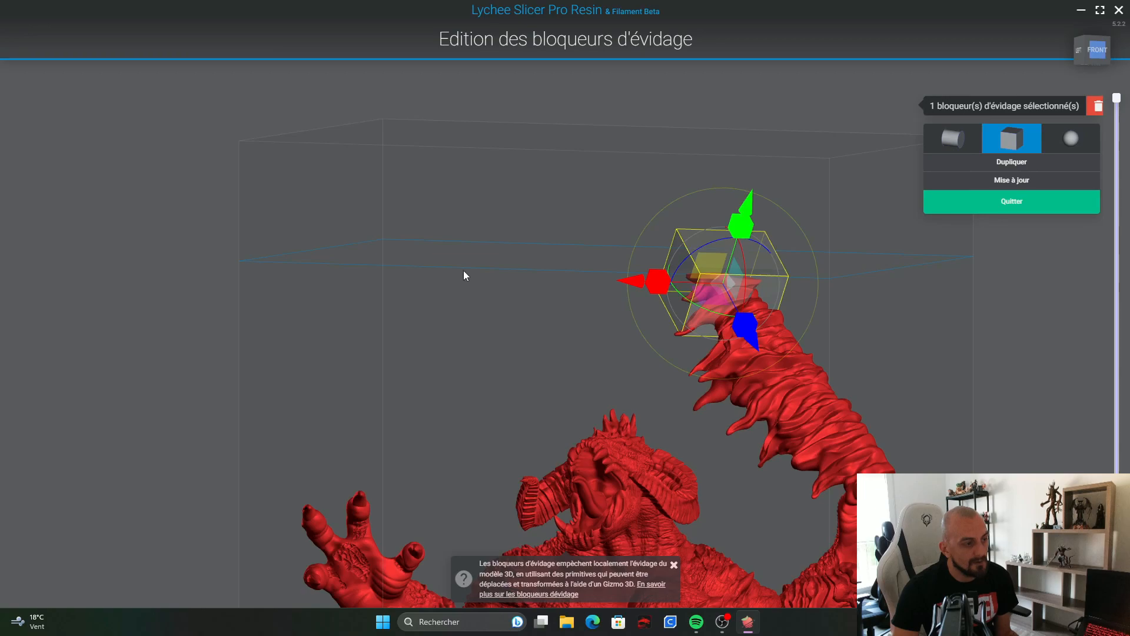
# Step: Fine-tune the tip blocker's position so the weapon's end spikes sit inside it, and deselect the blocker
pyautogui.moveTo(548, 208); pyautogui.dragTo(551, 282)
pyautogui.moveTo(627, 230); pyautogui.dragTo(620, 231)
pyautogui.moveTo(662, 303); pyautogui.dragTo(812, 314)
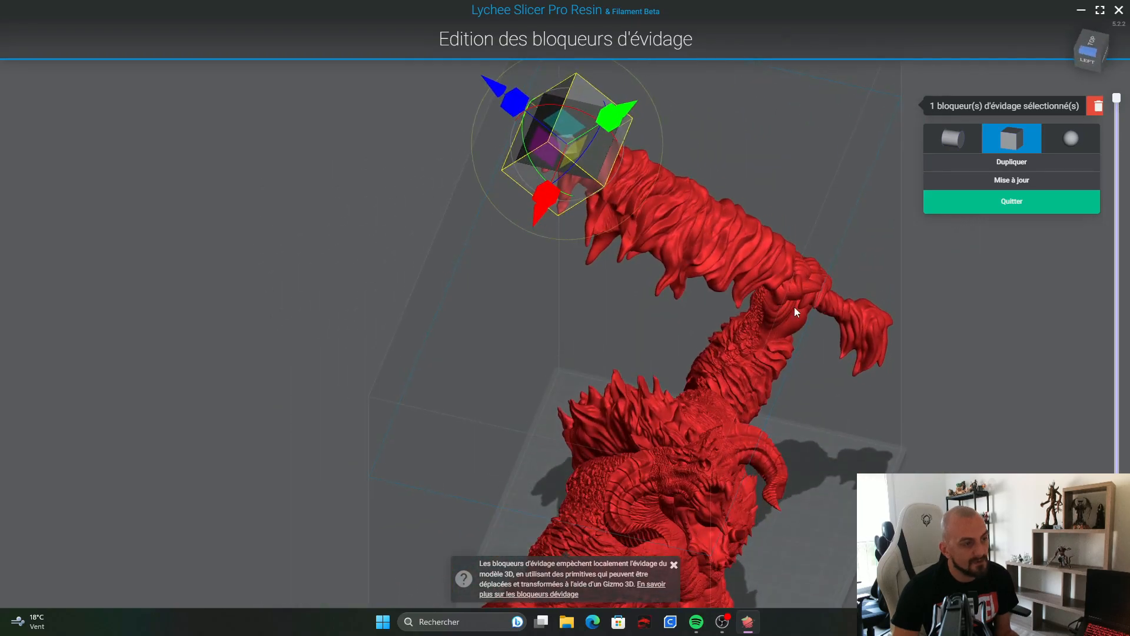
pyautogui.moveTo(748, 178); pyautogui.dragTo(719, 154)
pyautogui.moveTo(719, 154); pyautogui.dragTo(662, 218, button='right')
pyautogui.moveTo(842, 183); pyautogui.dragTo(730, 168)
pyautogui.click(814, 246)
# Step: Examine the weapon's cross-section inside the tip blocker by lowering the layer view, and restore the full height
pyautogui.moveTo(1118, 105)
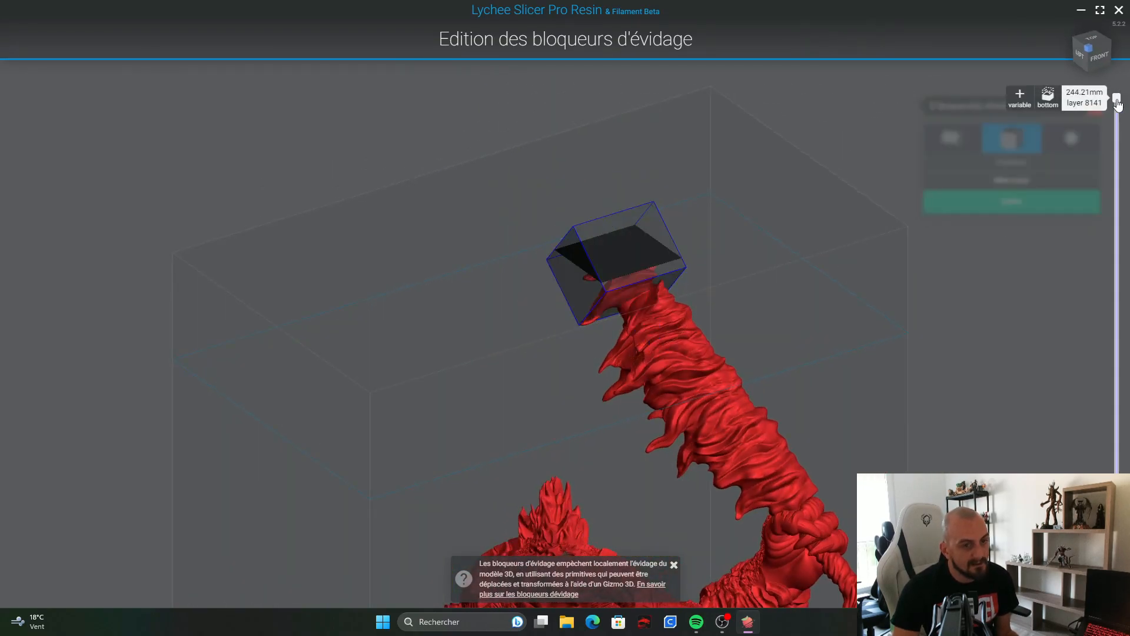
pyautogui.moveTo(1118, 99); pyautogui.dragTo(1127, 146)
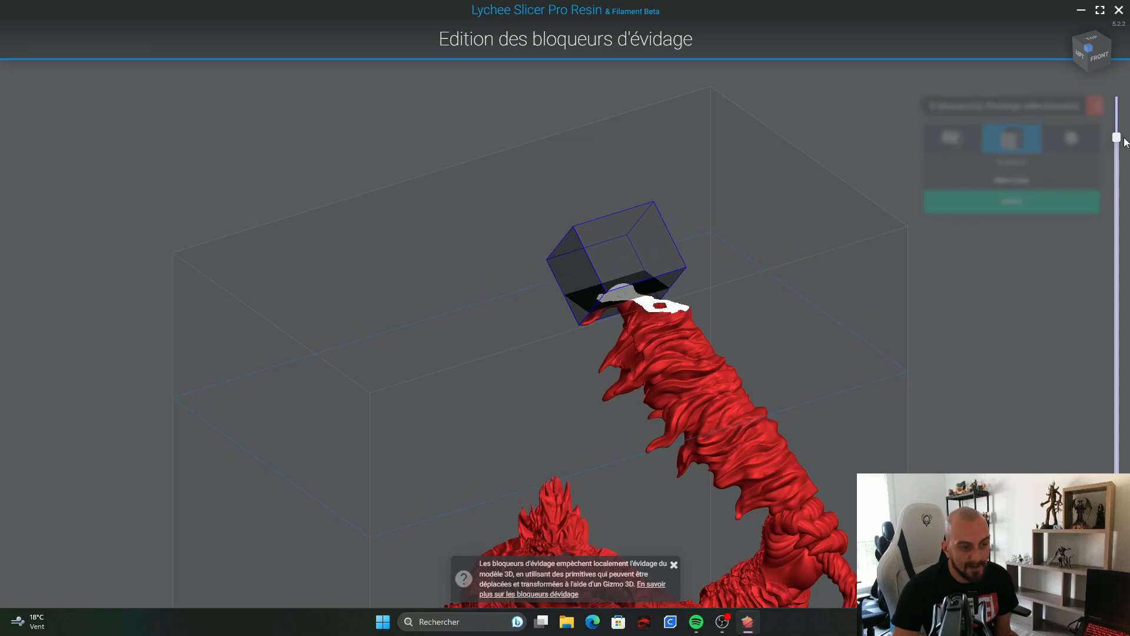
pyautogui.moveTo(1122, 138); pyautogui.dragTo(1118, 98)
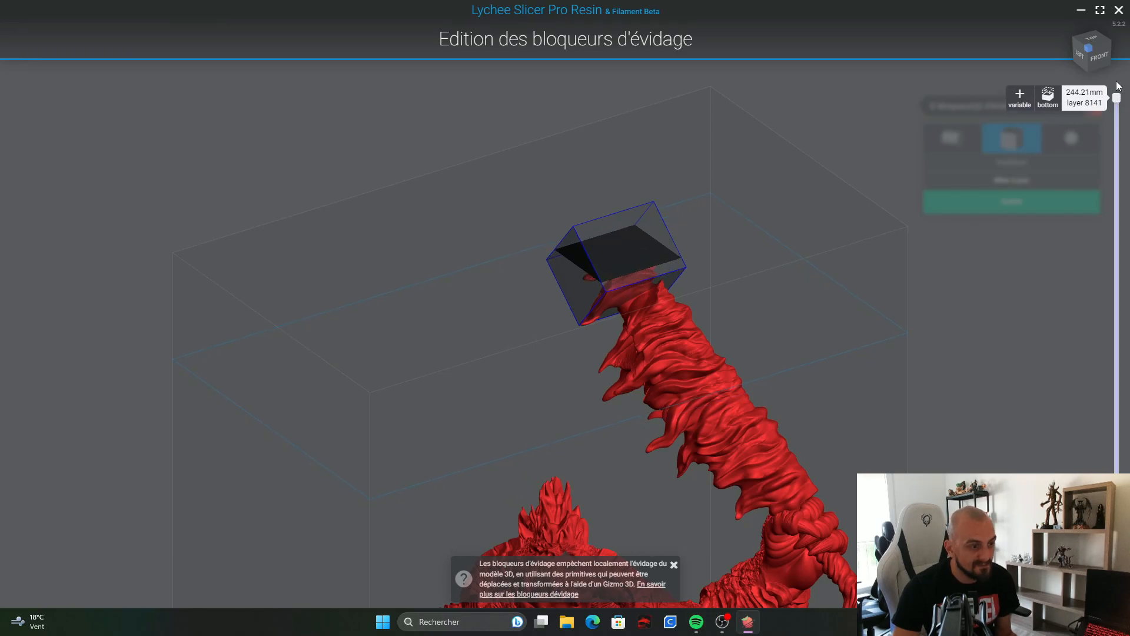
# Step: Place a second box blocker on the open clawed hand and adjust its length, height and position to span the hand
pyautogui.moveTo(935, 319); pyautogui.dragTo(879, 393)
pyautogui.moveTo(879, 394); pyautogui.dragTo(929, 199, button='right')
pyautogui.moveTo(765, 522); pyautogui.dragTo(605, 462)
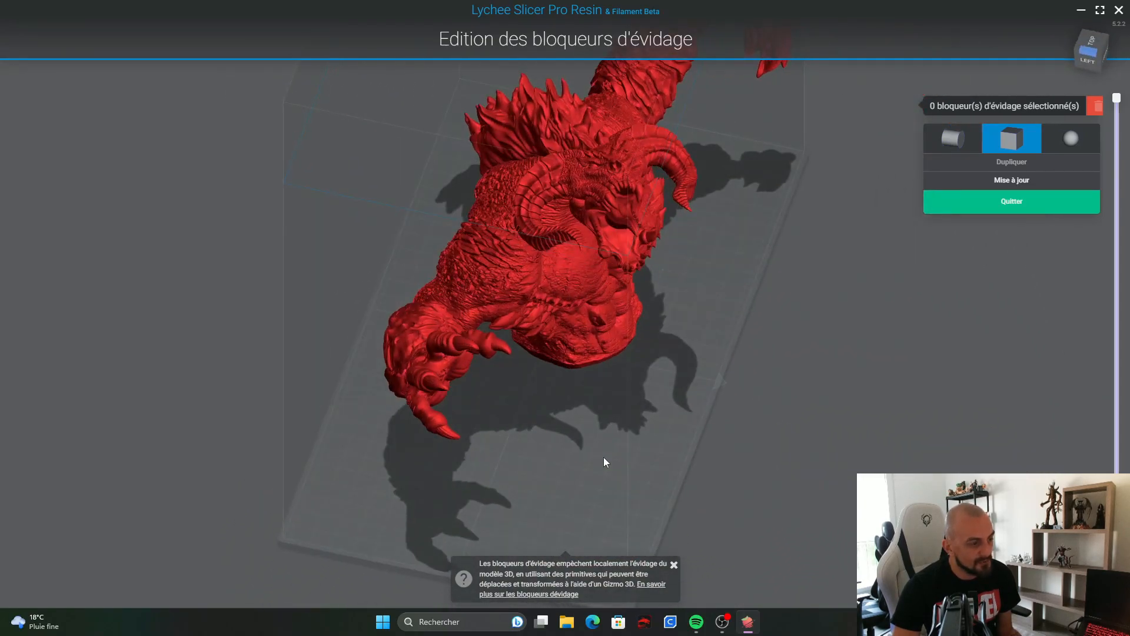
pyautogui.click(471, 349)
pyautogui.moveTo(652, 408); pyautogui.dragTo(718, 464)
pyautogui.moveTo(562, 419); pyautogui.dragTo(417, 389)
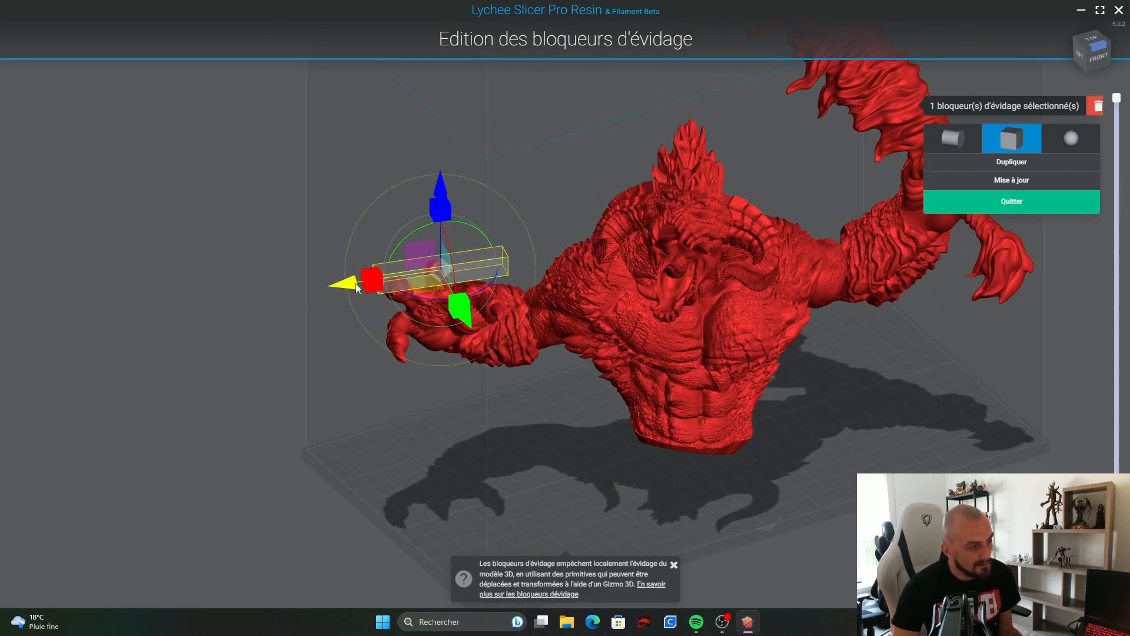
pyautogui.moveTo(571, 352); pyautogui.dragTo(580, 441)
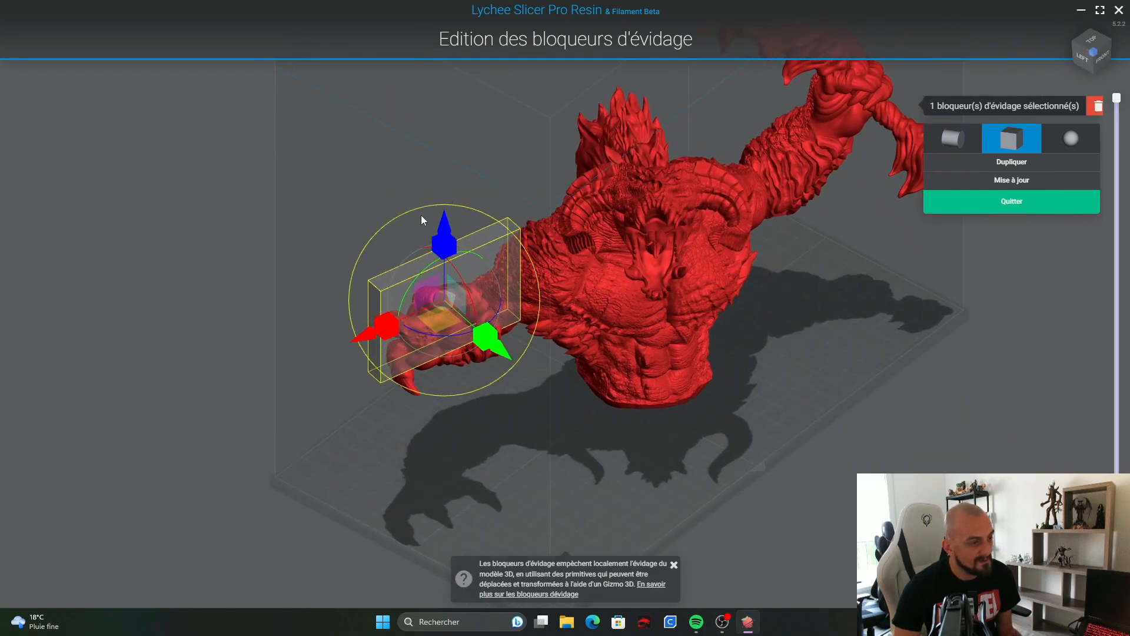
pyautogui.moveTo(445, 229); pyautogui.dragTo(456, 265)
pyautogui.moveTo(355, 275); pyautogui.dragTo(308, 284)
# Step: Thicken the open hand's blocker from front to back and adjust its depth position over the fingers
pyautogui.moveTo(624, 435); pyautogui.dragTo(508, 376)
pyautogui.moveTo(614, 408); pyautogui.dragTo(638, 404)
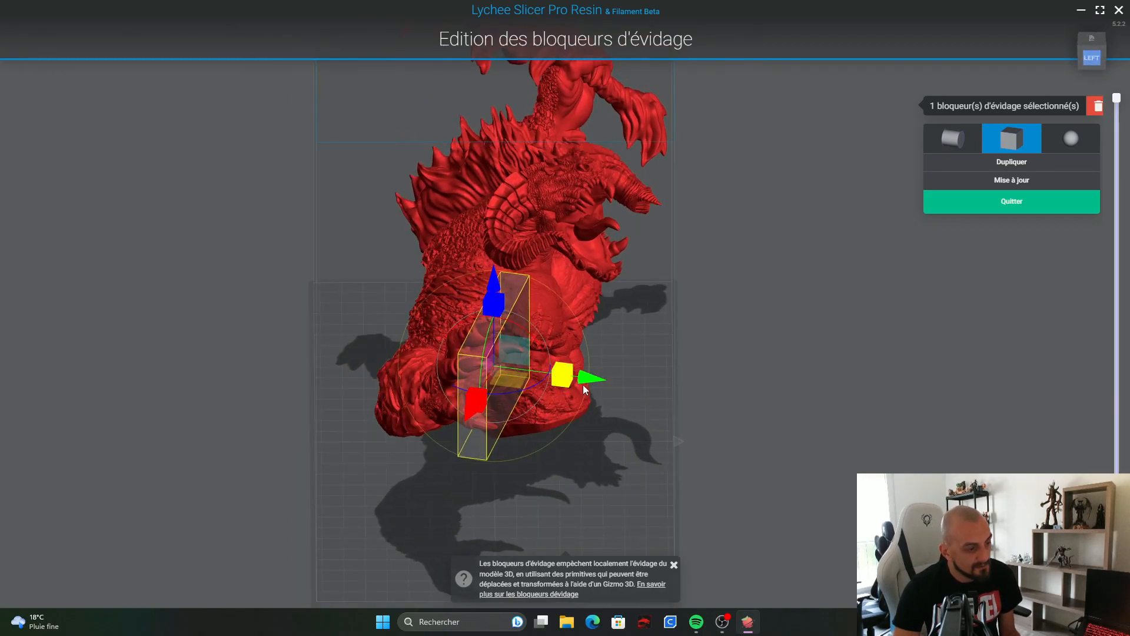
pyautogui.moveTo(685, 437); pyautogui.dragTo(772, 450)
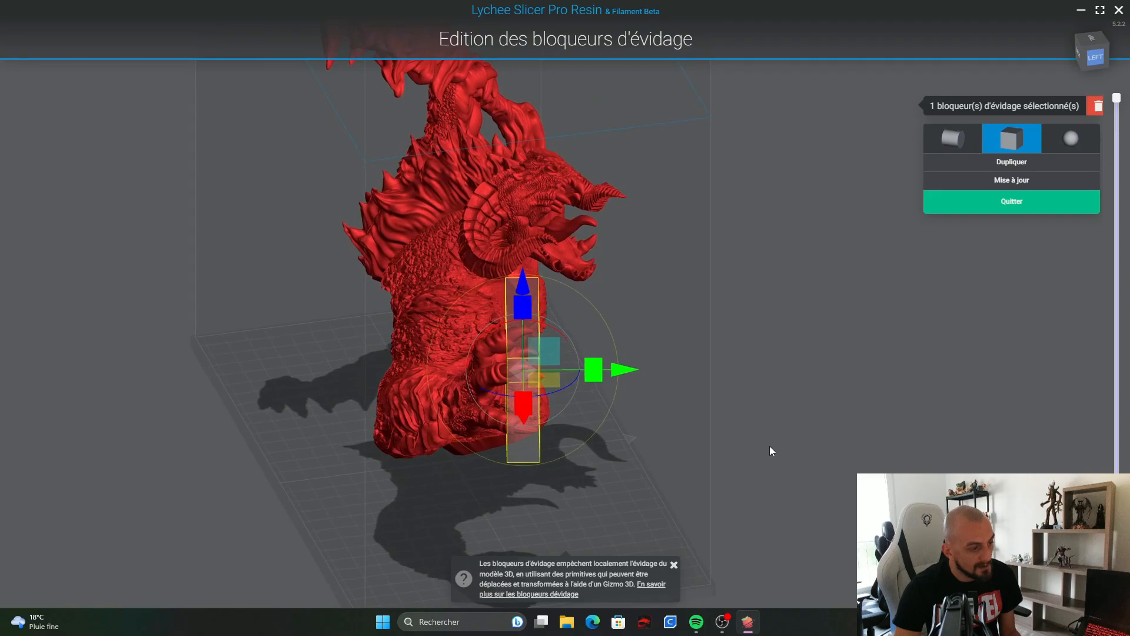
pyautogui.moveTo(588, 379); pyautogui.dragTo(563, 383)
pyautogui.moveTo(732, 422); pyautogui.dragTo(681, 401)
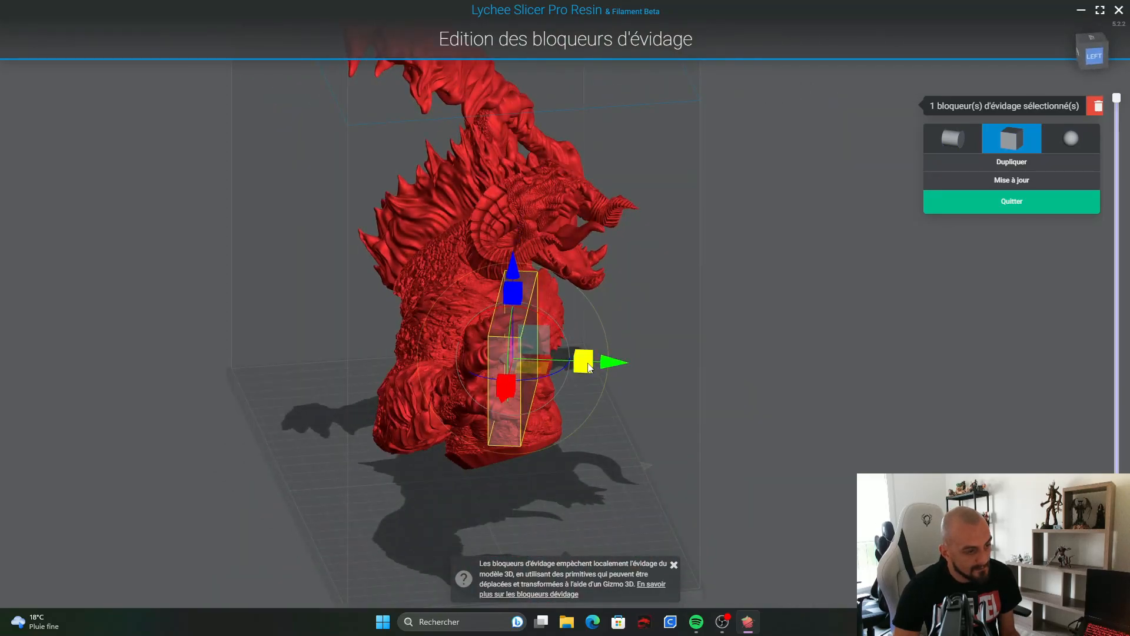
pyautogui.moveTo(611, 368); pyautogui.dragTo(614, 368)
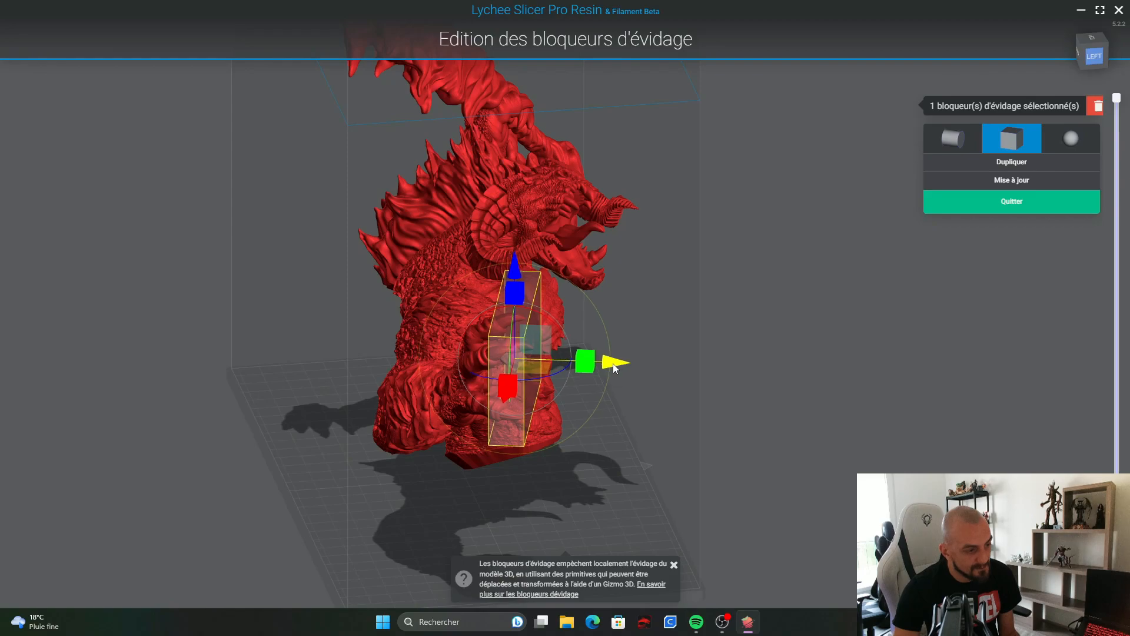
pyautogui.moveTo(699, 392); pyautogui.dragTo(669, 392)
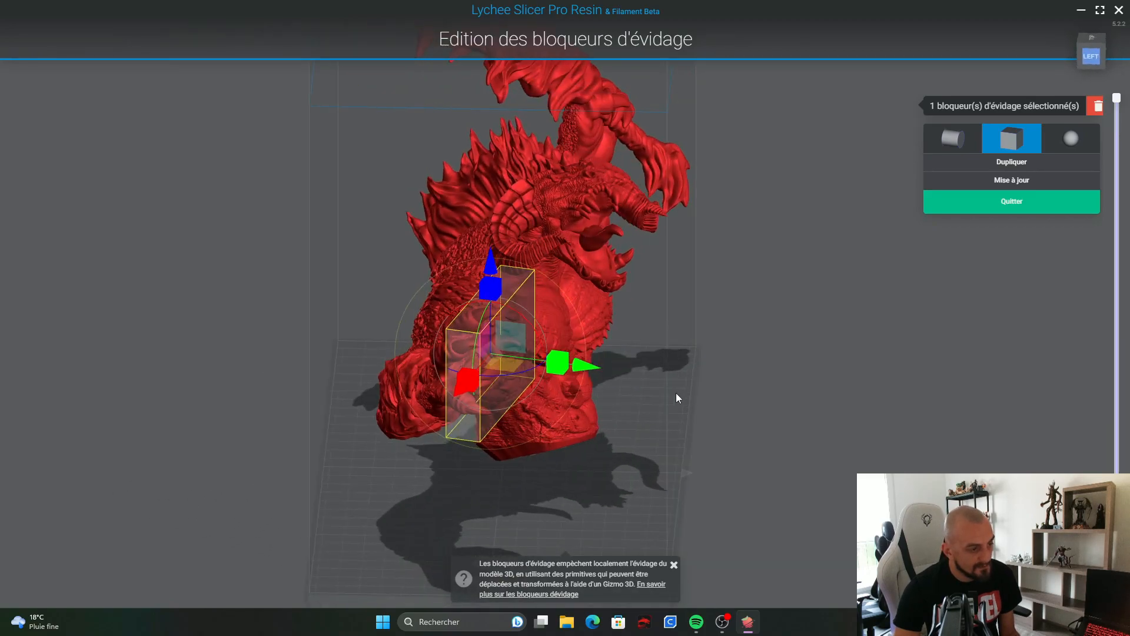
# Step: Lower the layer view to cut through the open hand's fingers and extend the blocker's depth to cover them
pyautogui.moveTo(1120, 103)
pyautogui.moveTo(1120, 105); pyautogui.dragTo(1099, 338)
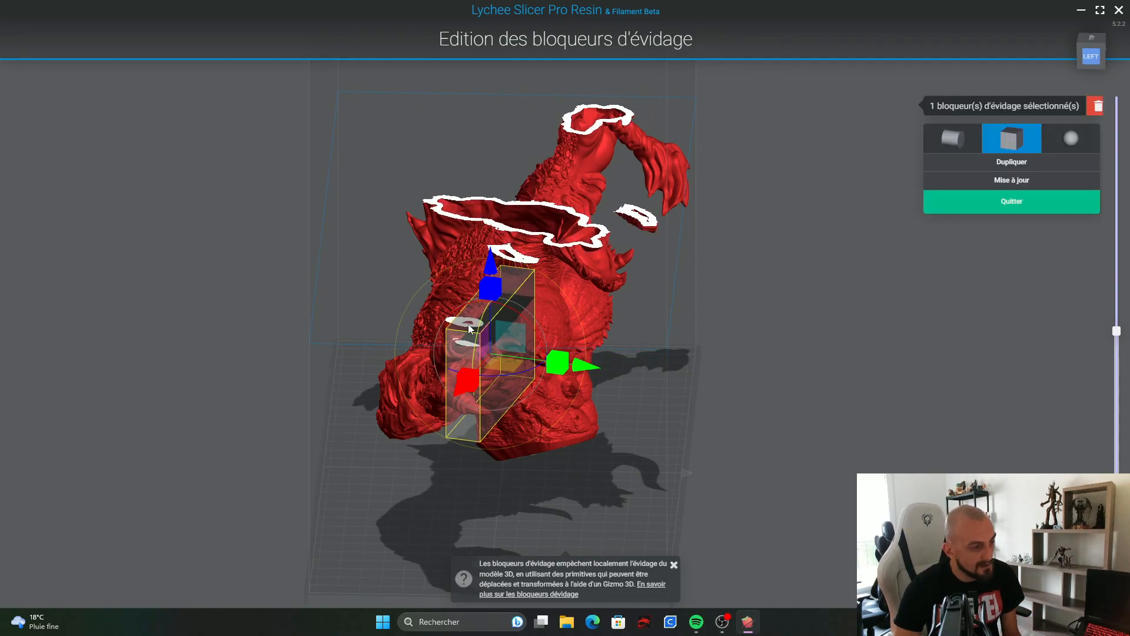
pyautogui.moveTo(679, 316); pyautogui.dragTo(817, 345)
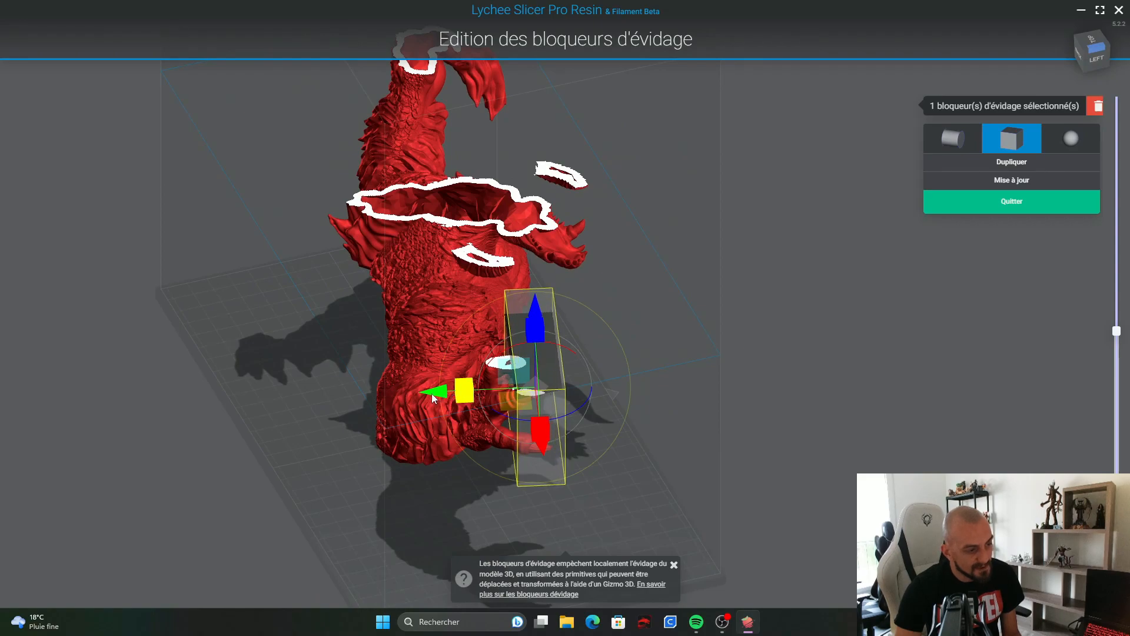
pyautogui.moveTo(419, 393); pyautogui.dragTo(428, 394)
pyautogui.moveTo(588, 406); pyautogui.dragTo(717, 399)
# Step: Deselect the hand's blocker and examine the cross-sections of the hand and arms at lower and higher layers
pyautogui.moveTo(1117, 338)
pyautogui.moveTo(1117, 339); pyautogui.dragTo(1114, 416)
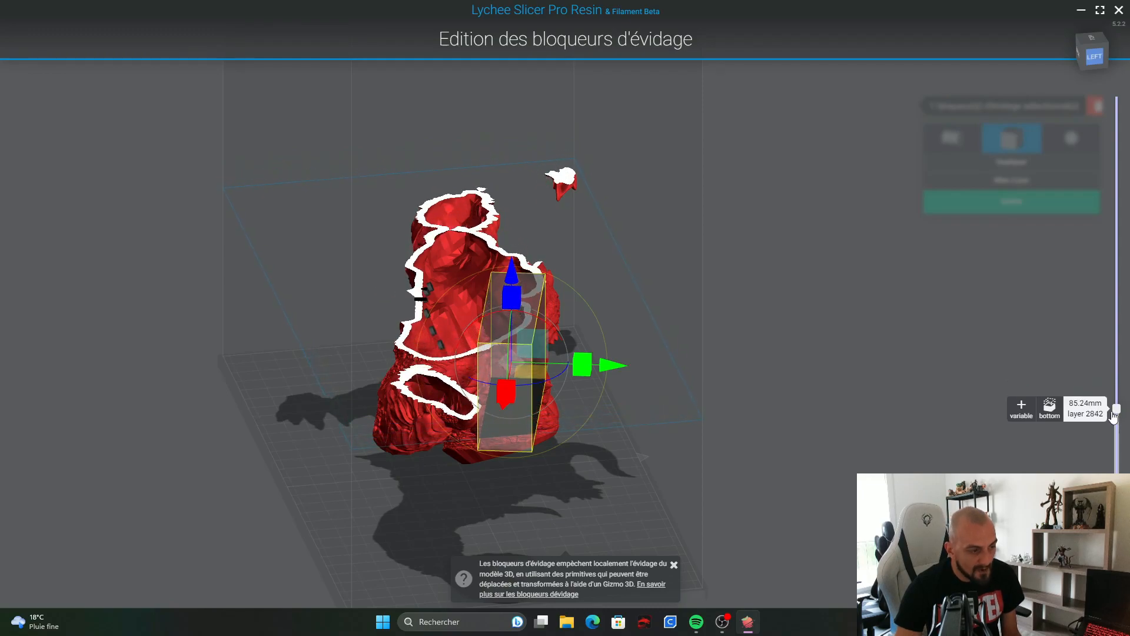
pyautogui.click(867, 376)
pyautogui.moveTo(933, 404); pyautogui.dragTo(687, 426)
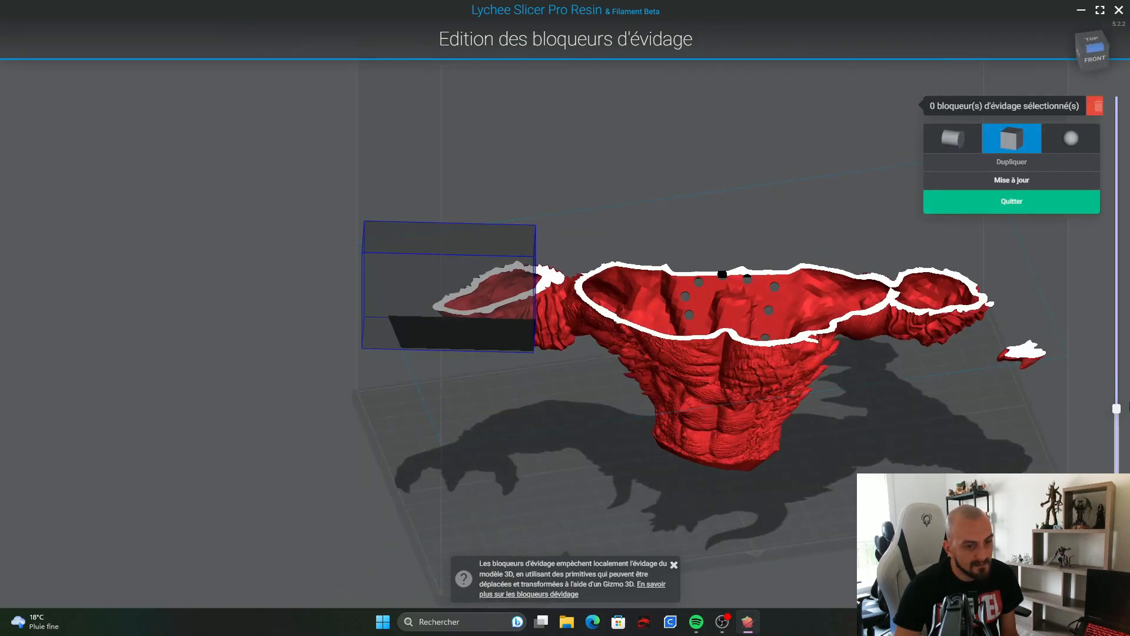
pyautogui.moveTo(1117, 410); pyautogui.dragTo(1122, 343)
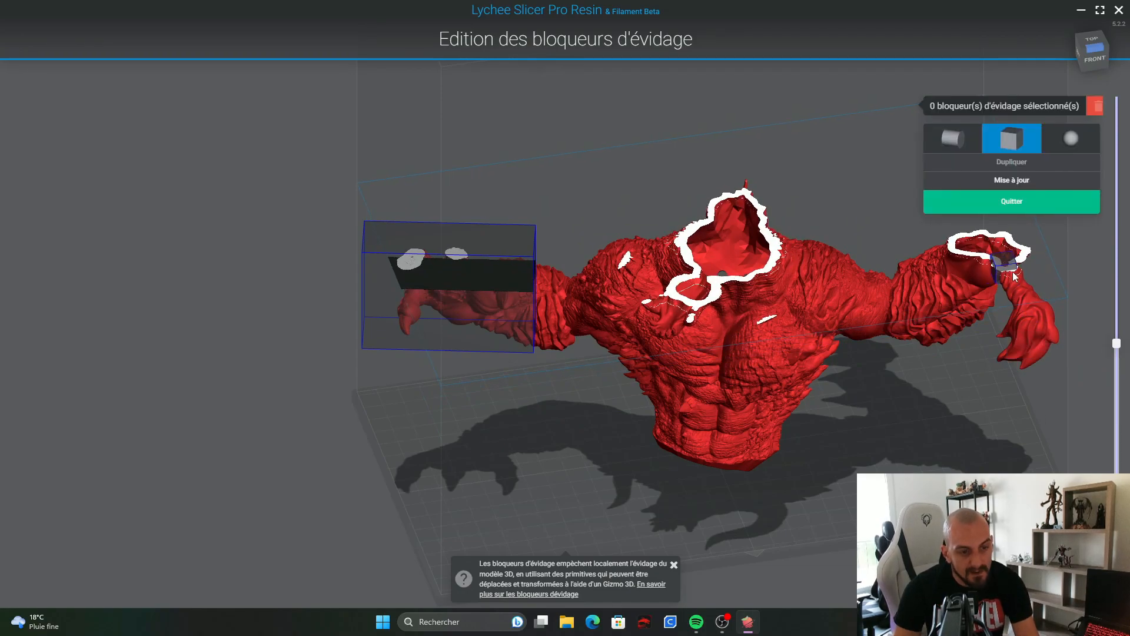
# Step: Place a third box blocker on the weapon's clawed lower end below the gripping fist and adjust its position
pyautogui.moveTo(1041, 258); pyautogui.dragTo(797, 260)
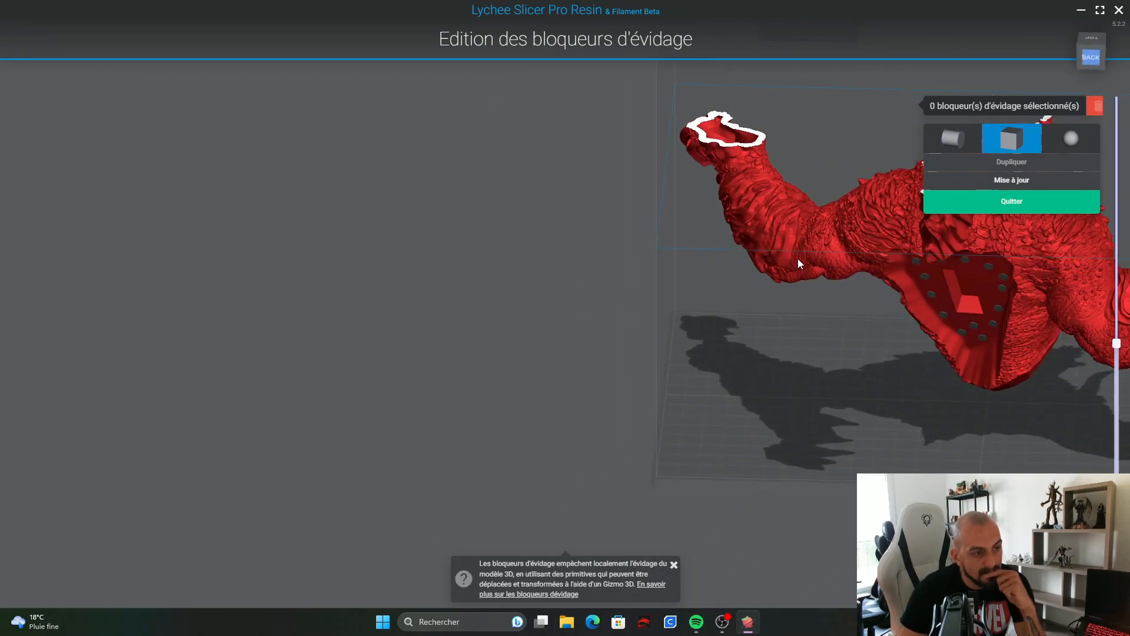
pyautogui.moveTo(1118, 353); pyautogui.dragTo(1125, 321)
pyautogui.moveTo(651, 164); pyautogui.dragTo(1053, 224, button='right')
pyautogui.moveTo(483, 249); pyautogui.dragTo(936, 171, button='middle')
pyautogui.moveTo(343, 317); pyautogui.dragTo(593, 395, button='right')
pyautogui.click(622, 269)
pyautogui.moveTo(622, 268); pyautogui.dragTo(597, 238, button='right')
pyautogui.moveTo(597, 239); pyautogui.dragTo(618, 289)
pyautogui.moveTo(659, 276); pyautogui.dragTo(518, 287, button='right')
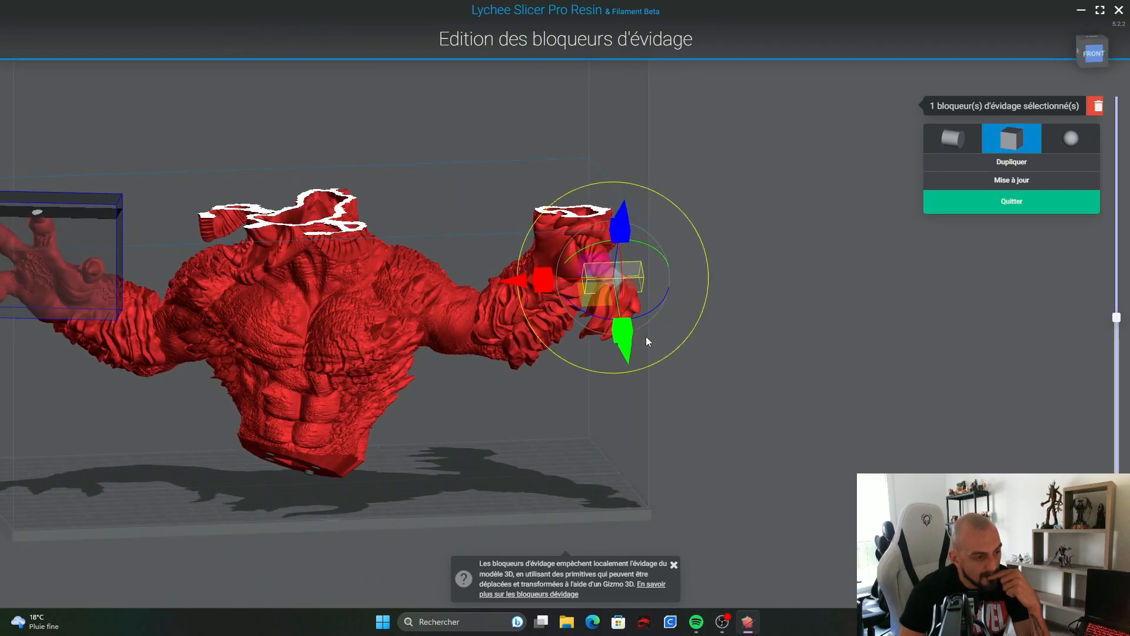
# Step: Tilt the third blocker along the weapon's lower end and enlarge it to enclose the claws below the fist
pyautogui.moveTo(507, 387); pyautogui.dragTo(495, 247, button='right')
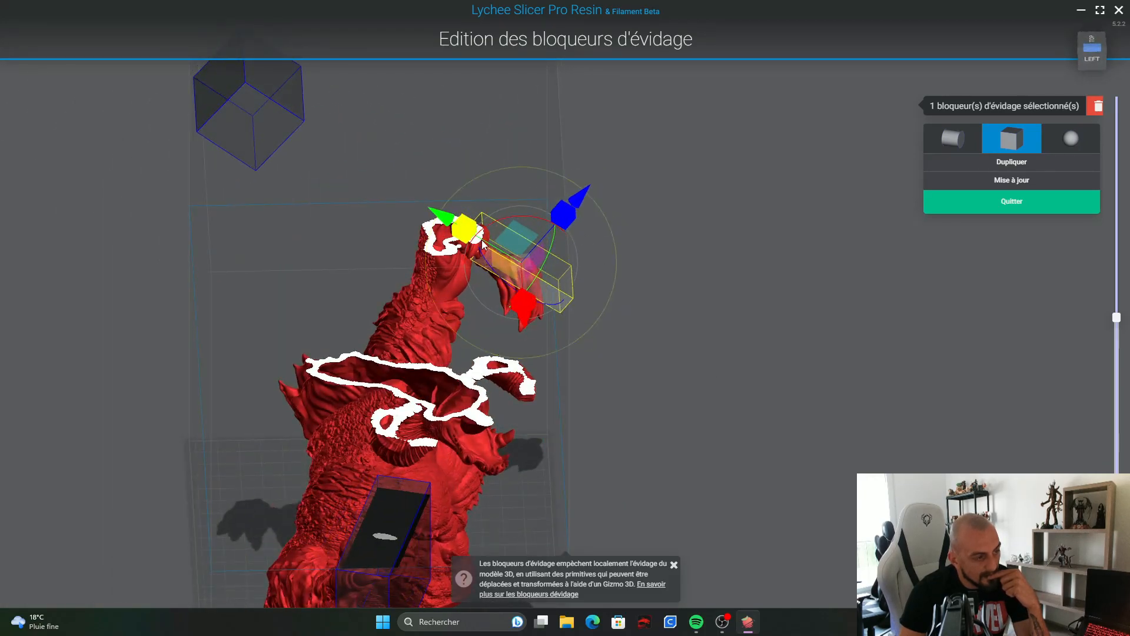
pyautogui.moveTo(571, 226); pyautogui.dragTo(649, 144)
pyautogui.moveTo(680, 156); pyautogui.dragTo(593, 282, button='right')
pyautogui.moveTo(476, 384); pyautogui.dragTo(470, 393)
pyautogui.moveTo(731, 319); pyautogui.dragTo(556, 333, button='right')
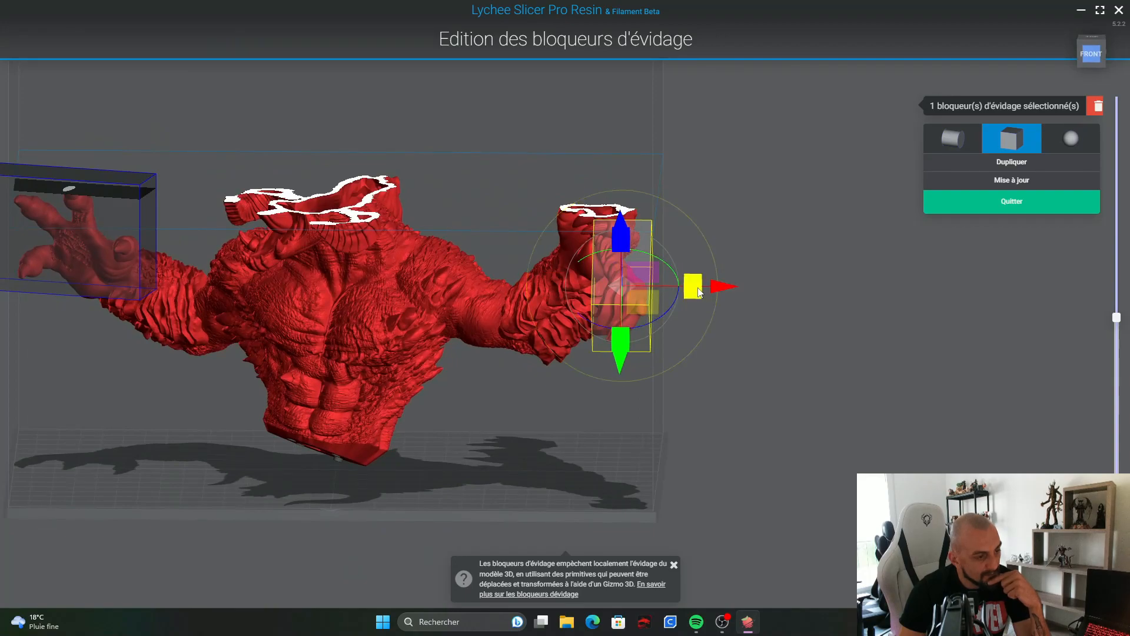
pyautogui.moveTo(733, 291); pyautogui.dragTo(534, 349, button='right')
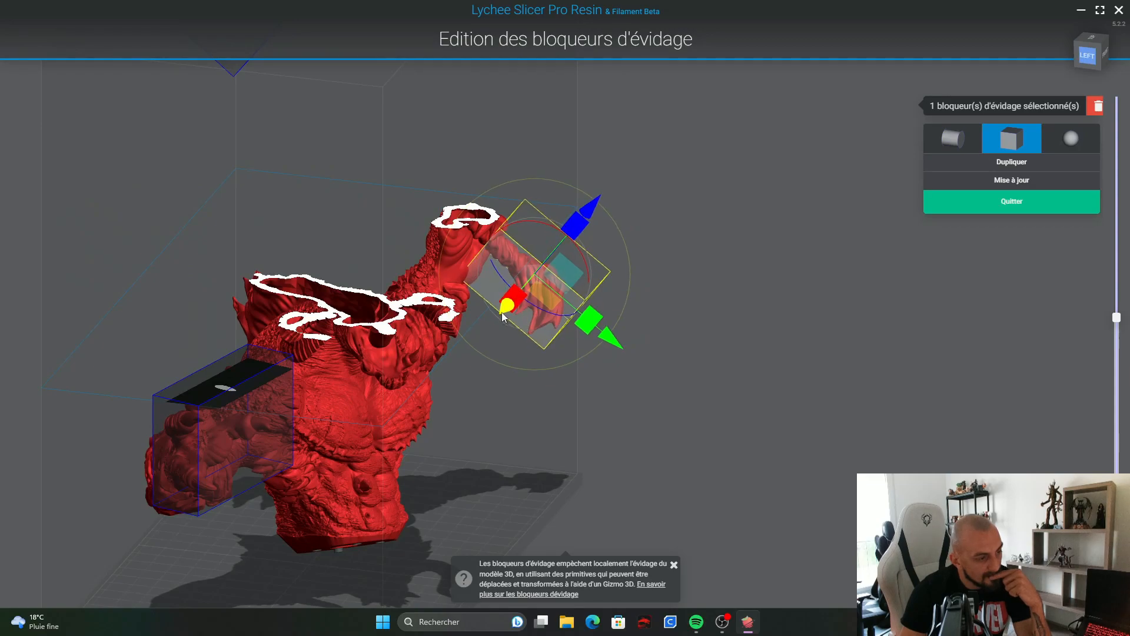
pyautogui.moveTo(520, 303); pyautogui.dragTo(527, 302)
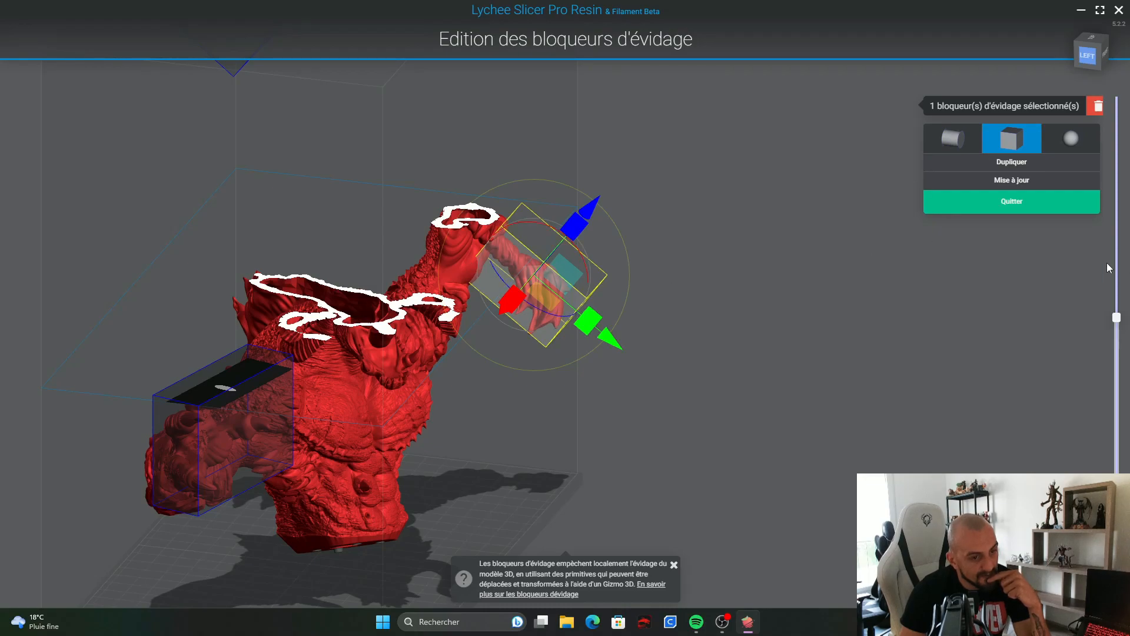
# Step: Scan the layers through the third blocker, restore the full height, deselect it and examine all three blockers
pyautogui.moveTo(1117, 316); pyautogui.dragTo(1121, 362)
pyautogui.moveTo(1123, 373); pyautogui.dragTo(1117, 98)
pyautogui.moveTo(783, 192); pyautogui.dragTo(557, 198)
pyautogui.click(854, 284)
pyautogui.moveTo(825, 248); pyautogui.dragTo(1008, 454, button='right')
pyautogui.scroll(-3, 966, 403)
pyautogui.moveTo(955, 391); pyautogui.dragTo(878, 360)
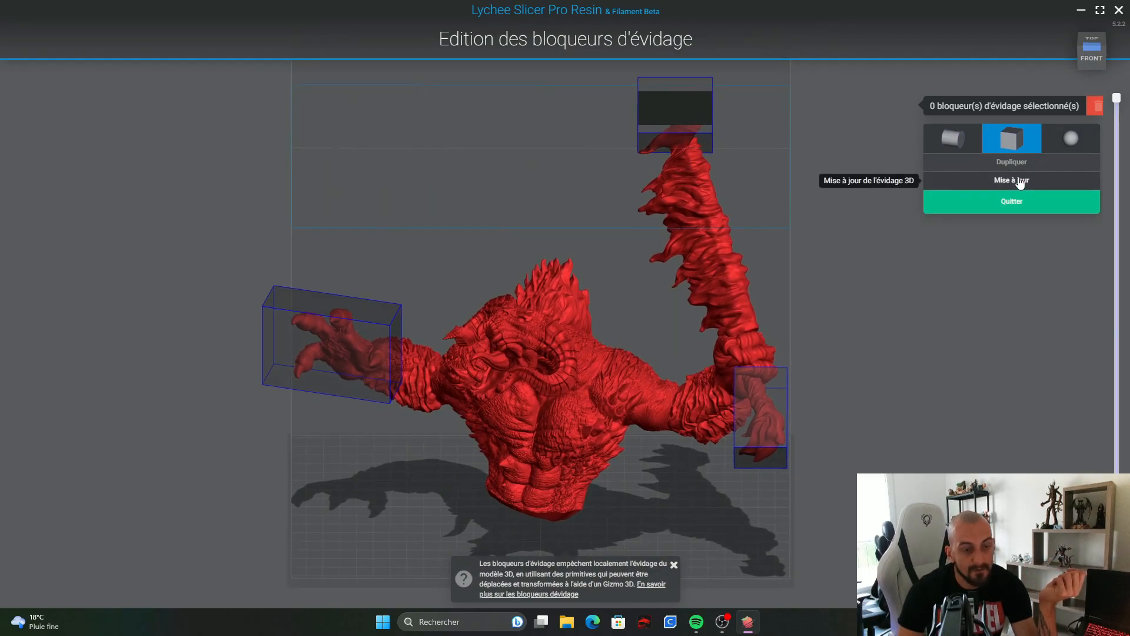
# Step: Update the 3D hollowing with the placed blockers and leave the blocker editor
pyautogui.click(1024, 188)
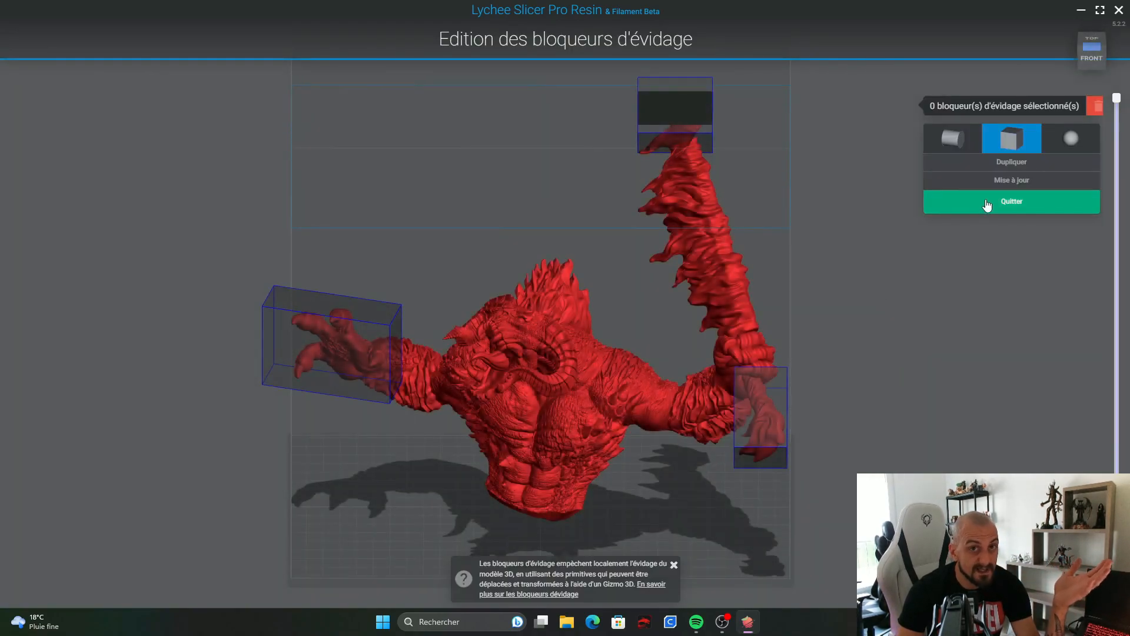
pyautogui.click(1029, 211)
pyautogui.moveTo(863, 199); pyautogui.dragTo(926, 340)
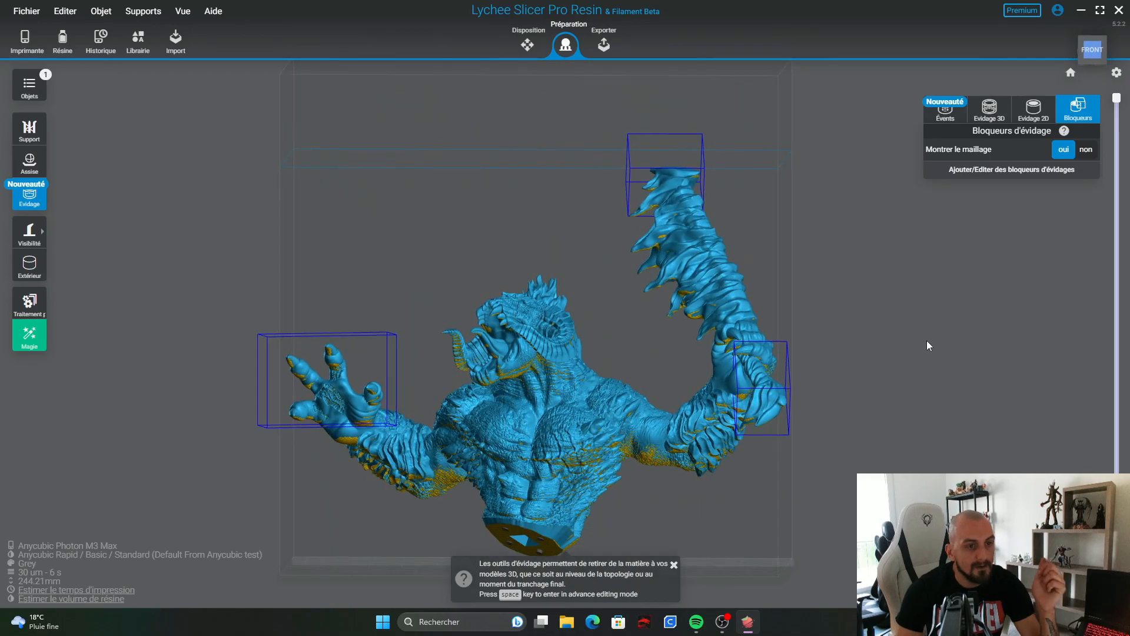
# Step: Review the 3D hollowing and drain hole settings, and examine the holes in the bust's back and base
pyautogui.click(995, 120)
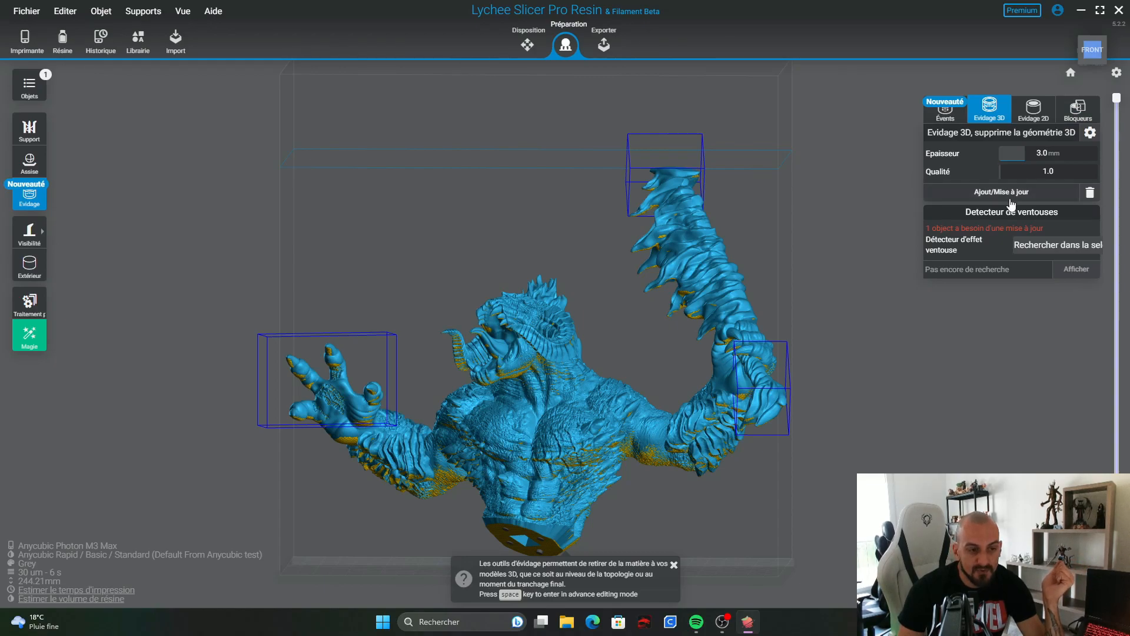
pyautogui.click(949, 113)
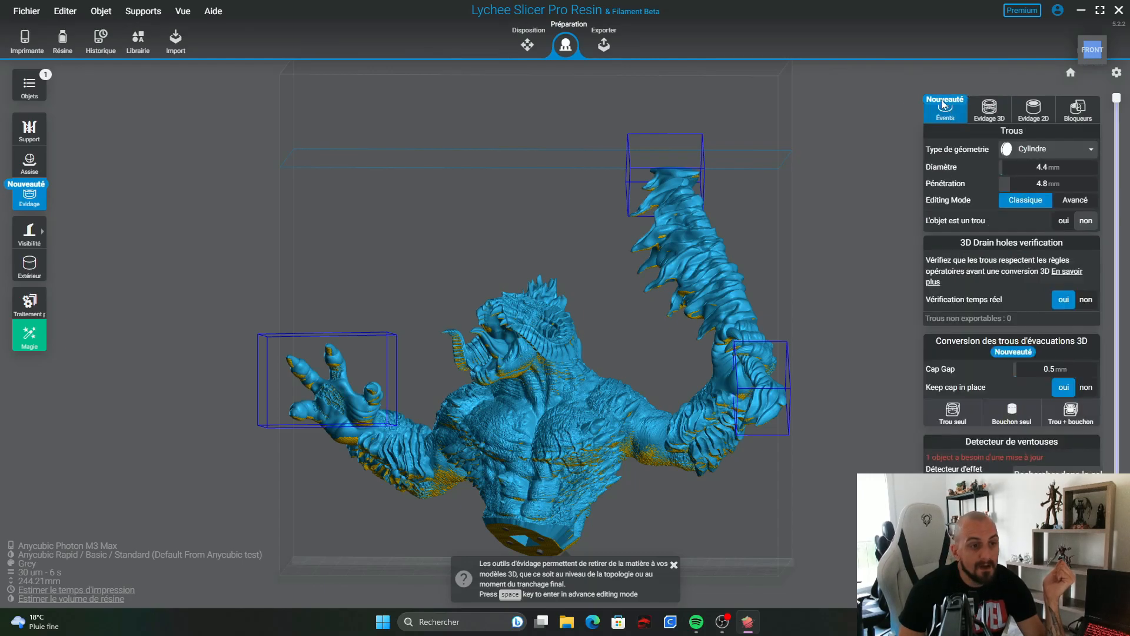
pyautogui.moveTo(890, 197); pyautogui.dragTo(810, 213)
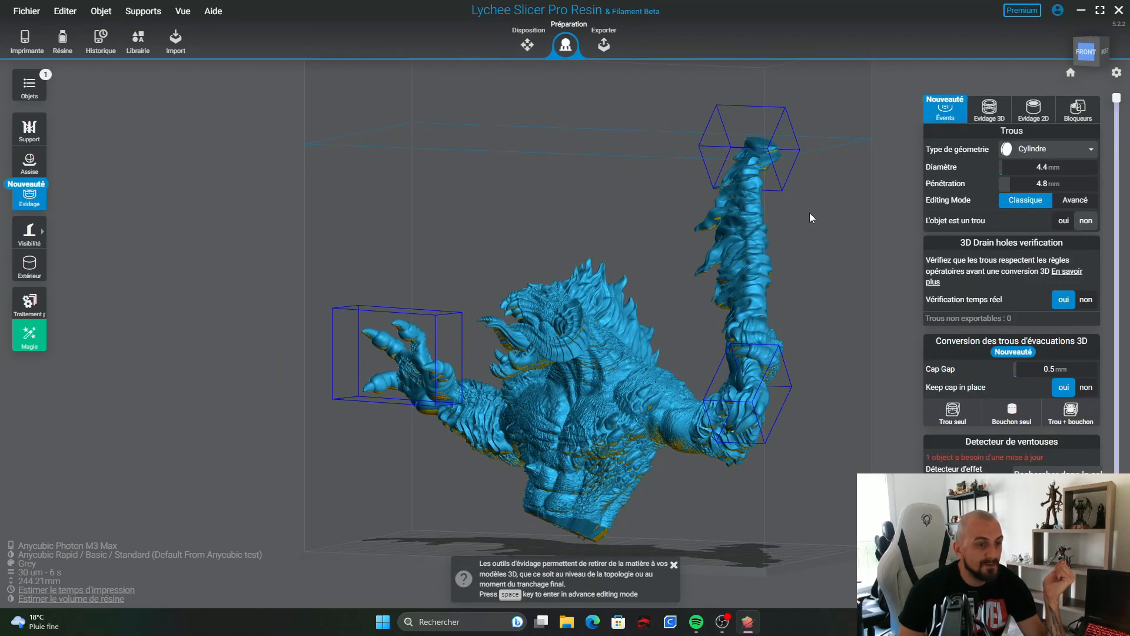
pyautogui.moveTo(824, 269); pyautogui.dragTo(589, 330)
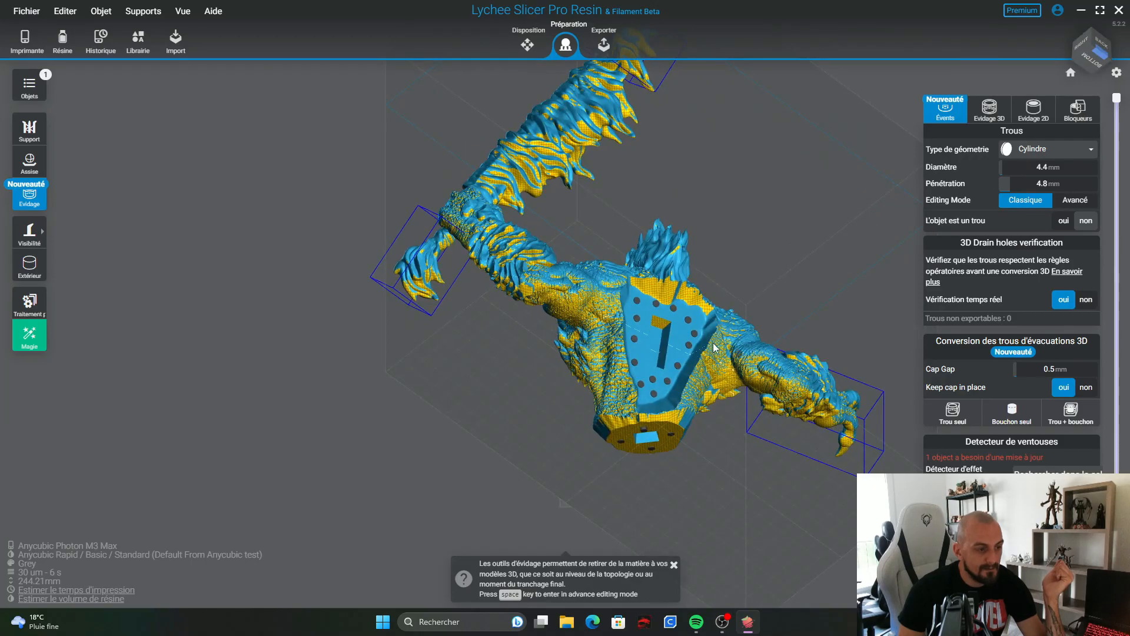
# Step: Examine the drain holes in the bust's back and base, and the three blockers from the front
pyautogui.moveTo(683, 442); pyautogui.dragTo(661, 382)
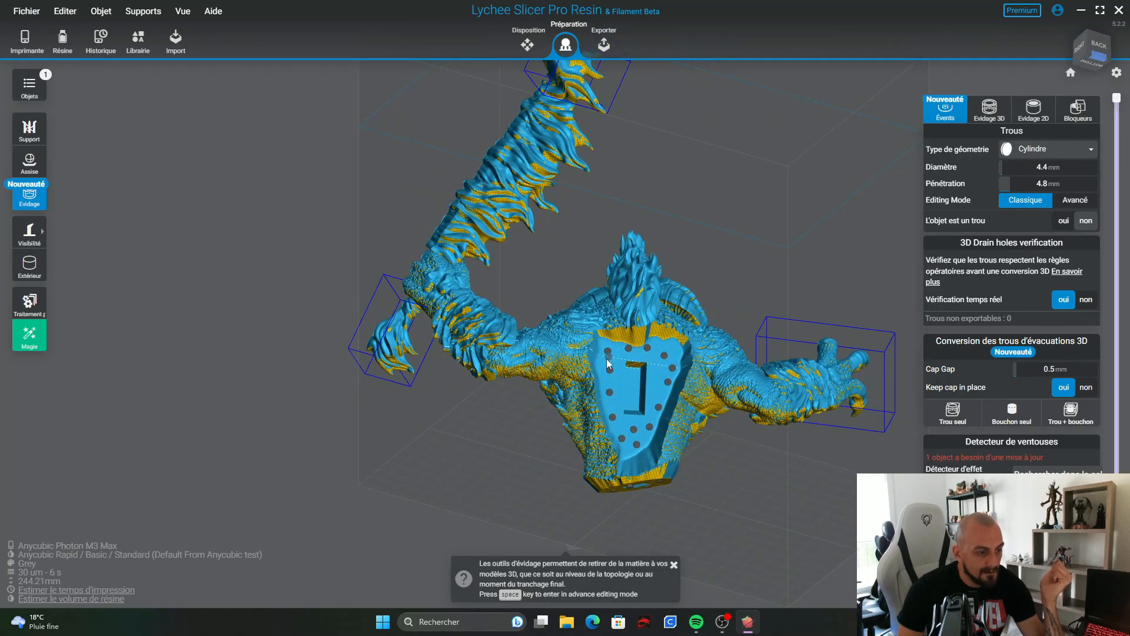
pyautogui.moveTo(668, 411); pyautogui.dragTo(780, 381)
pyautogui.moveTo(732, 439); pyautogui.dragTo(839, 292)
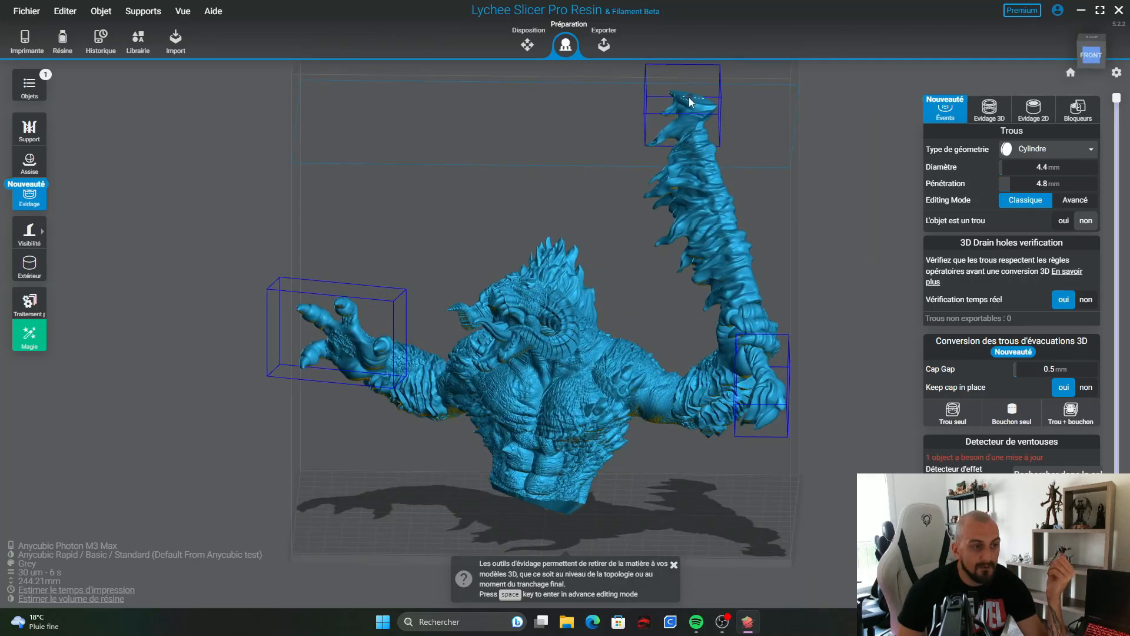
pyautogui.moveTo(1117, 98)
pyautogui.mouseDown()
pyautogui.moveTo(1129, 553)
pyautogui.moveTo(1126, 97)
pyautogui.mouseUp()
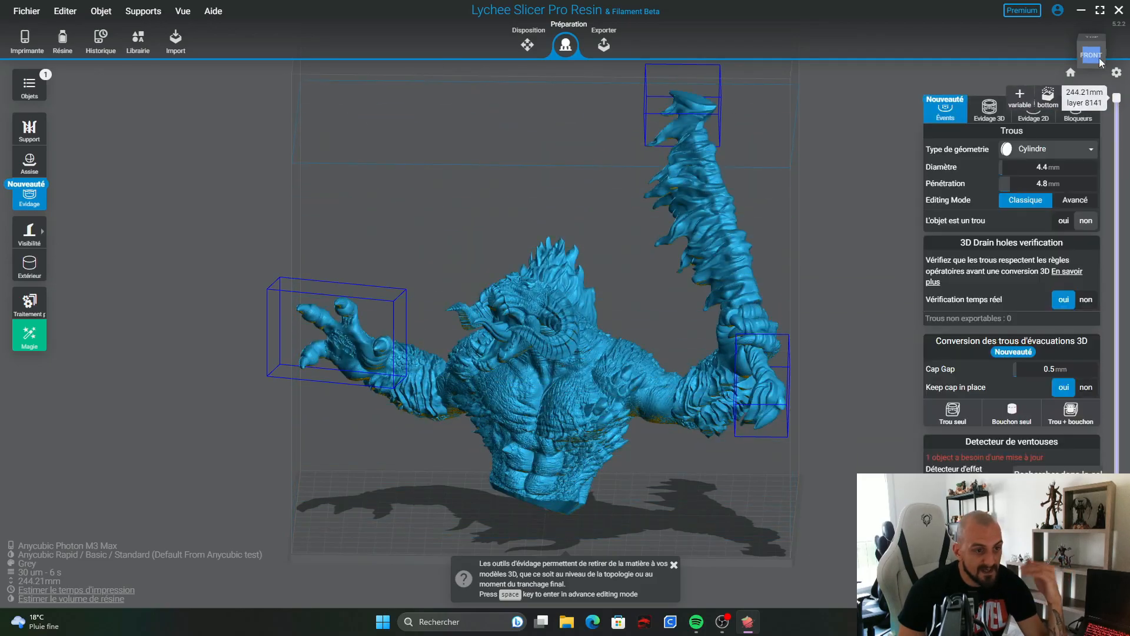
pyautogui.moveTo(856, 219); pyautogui.dragTo(736, 225)
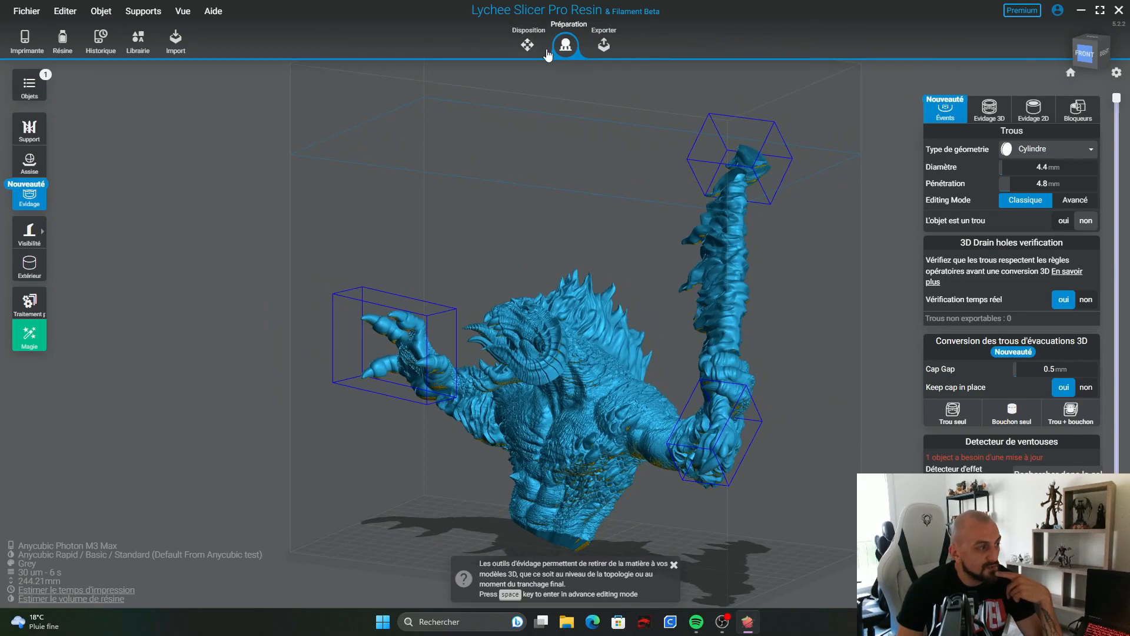
# Step: Switch to support editing and review the Moyen preset's tip and global settings and the automatic support configuration
pyautogui.click(42, 133)
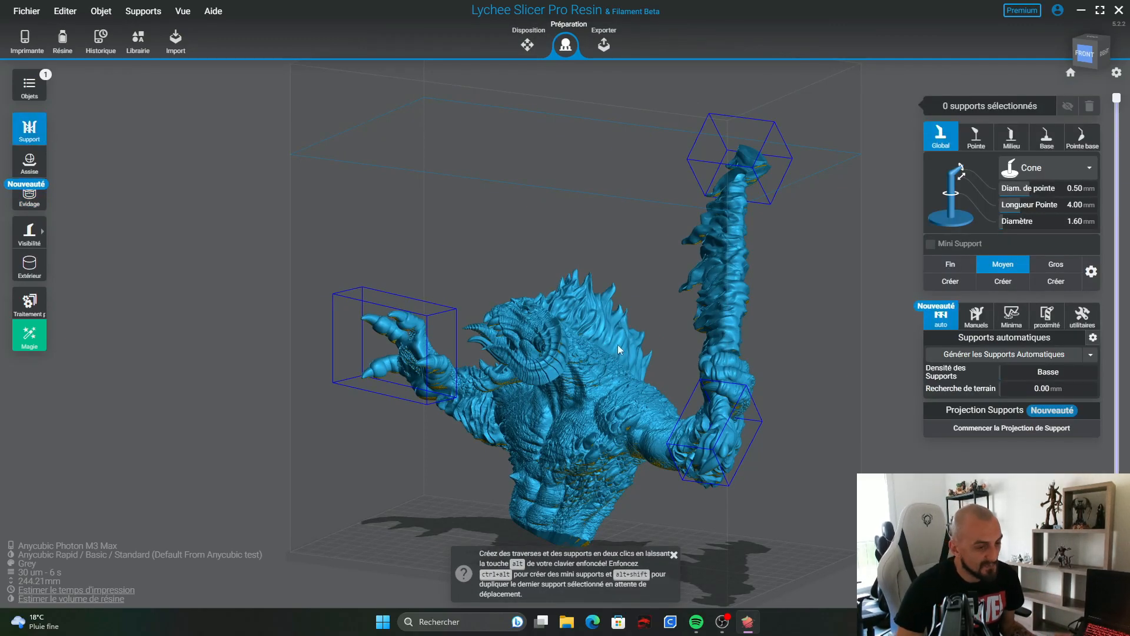
pyautogui.moveTo(823, 354); pyautogui.dragTo(932, 345)
pyautogui.moveTo(794, 342); pyautogui.dragTo(817, 322)
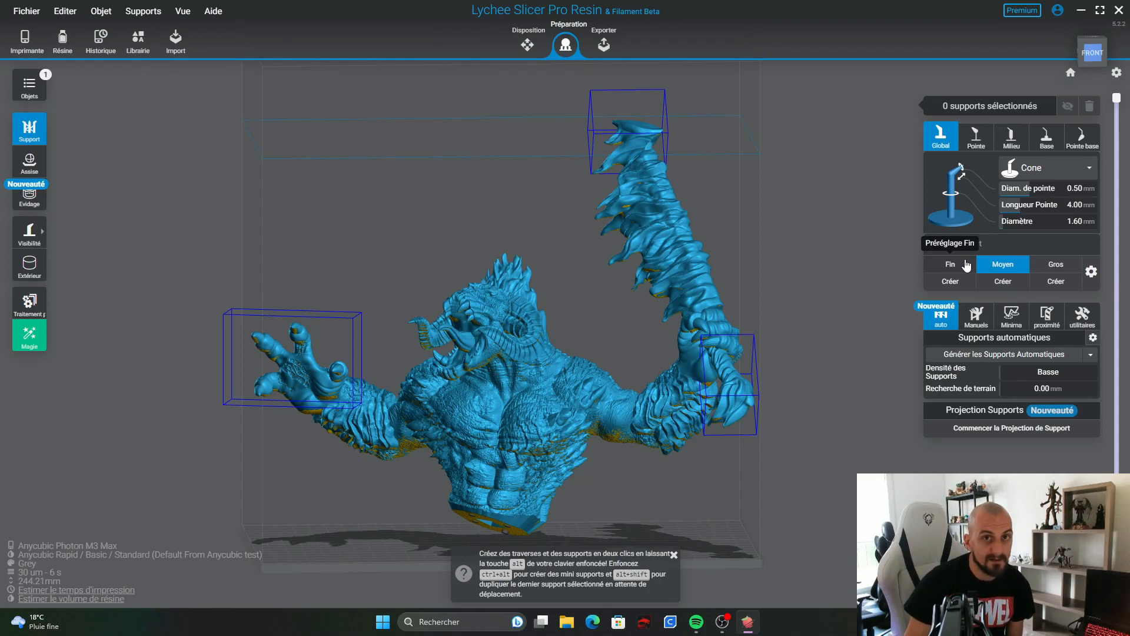
pyautogui.click(976, 140)
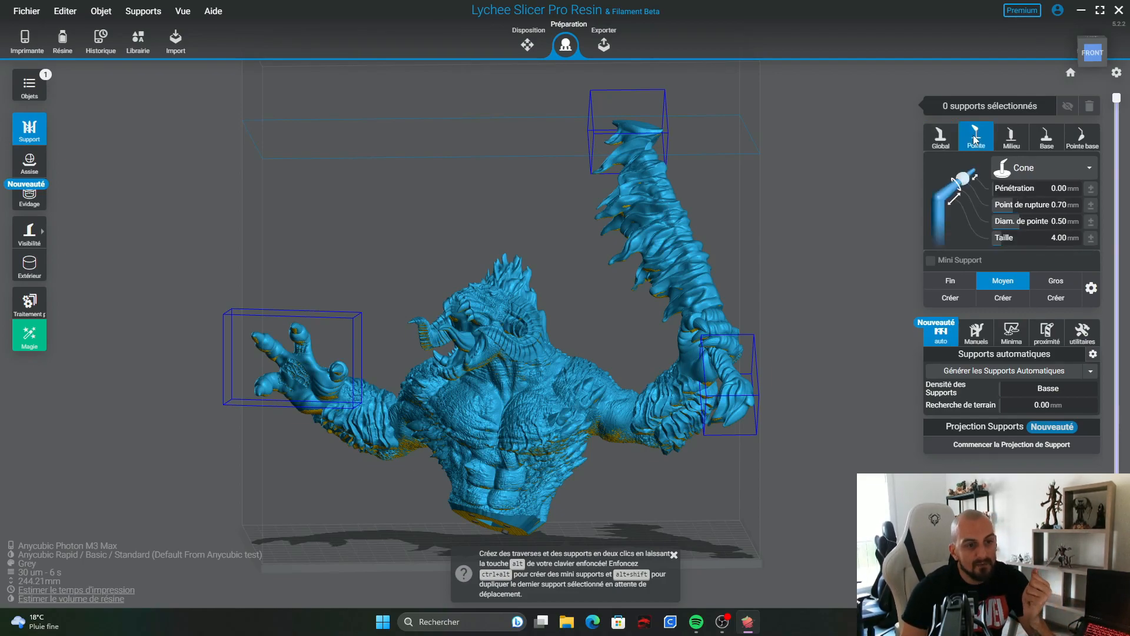
pyautogui.click(945, 139)
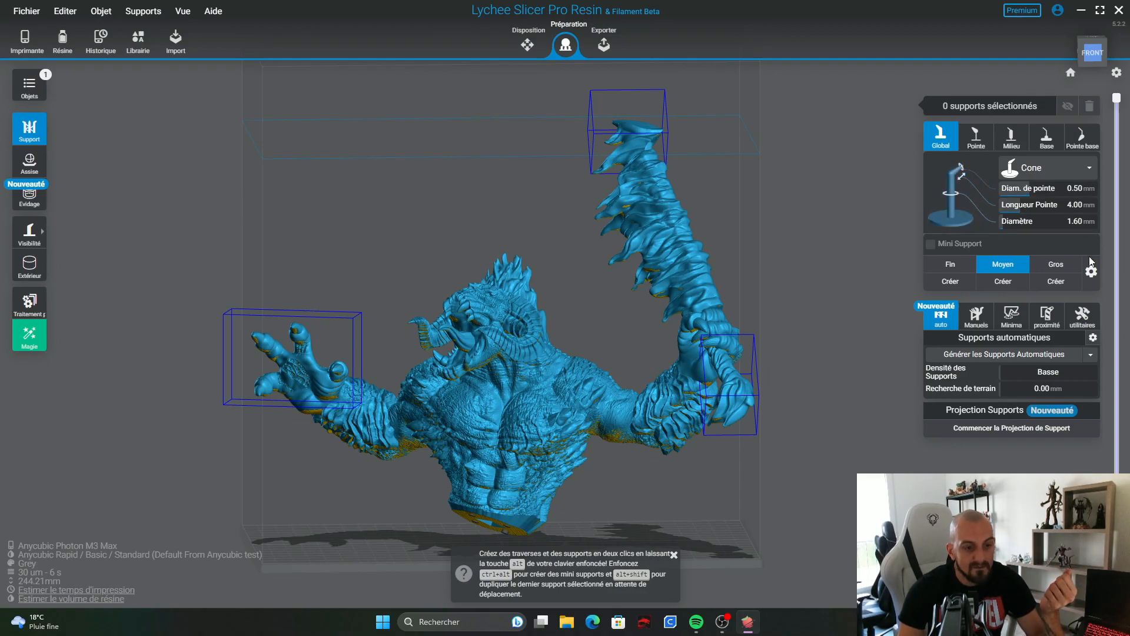
pyautogui.click(1093, 338)
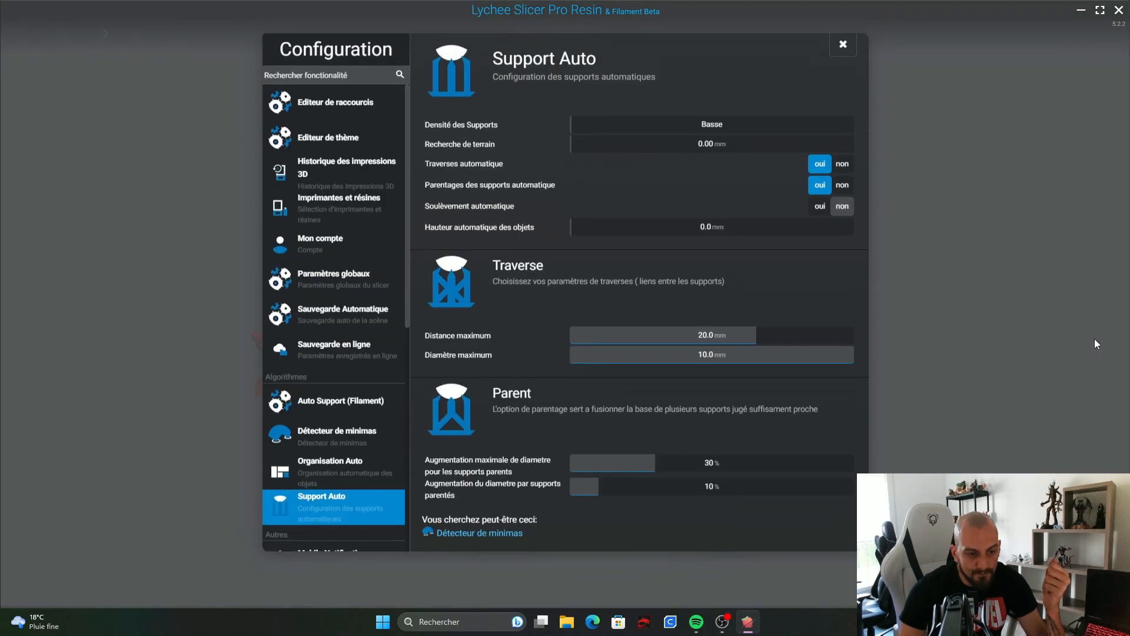
pyautogui.click(846, 53)
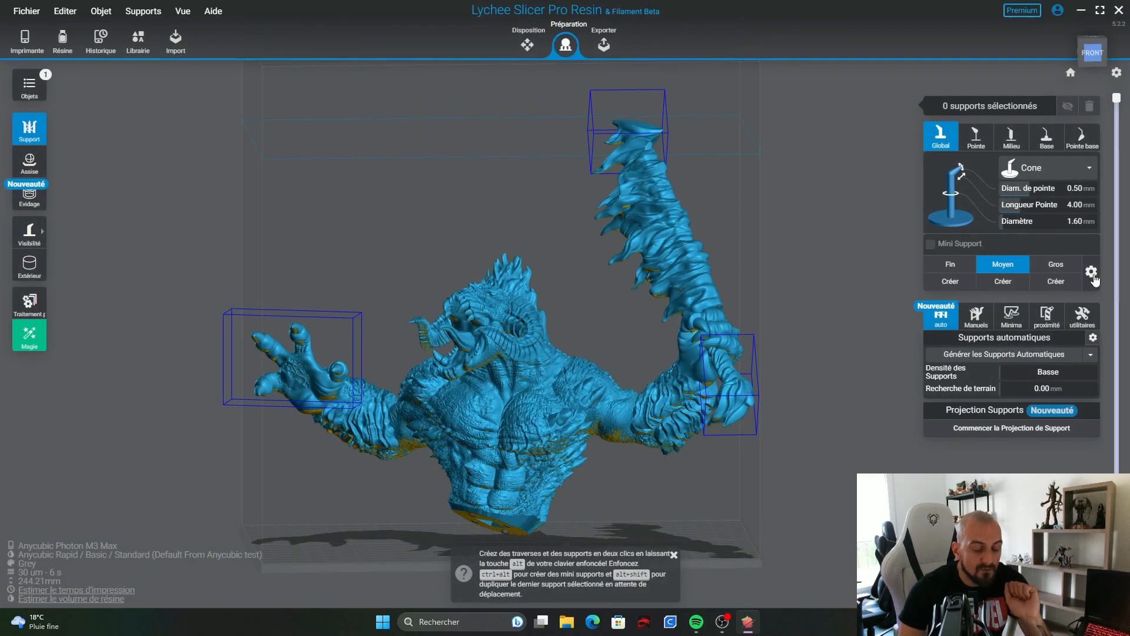
# Step: Replace the stored Moyen support preset with the current support settings
pyautogui.click(1092, 273)
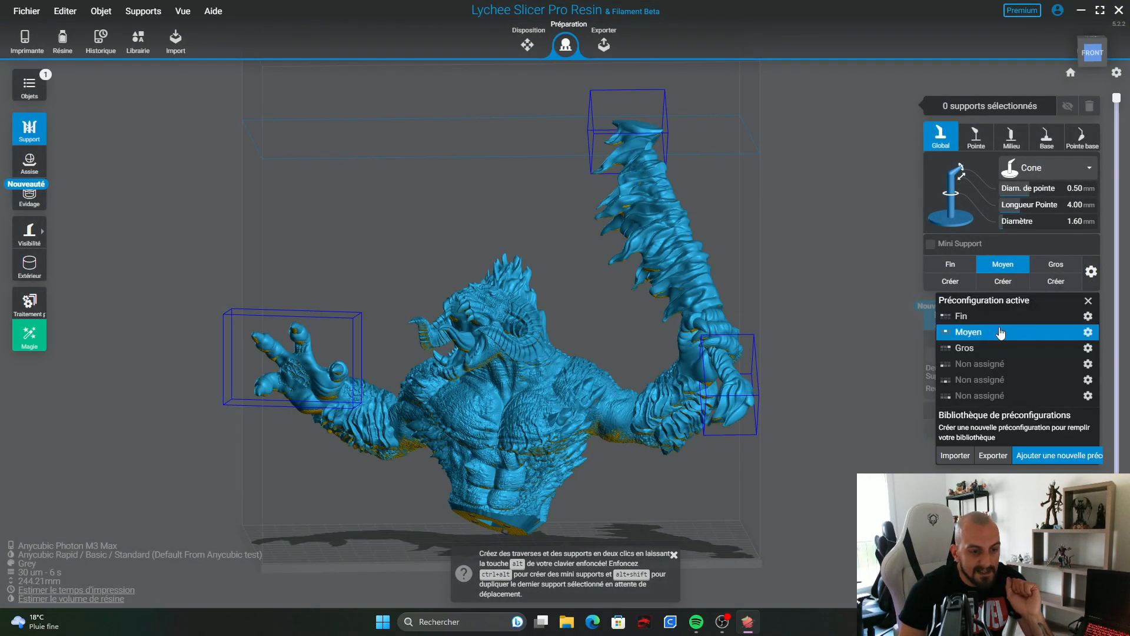
pyautogui.click(1089, 333)
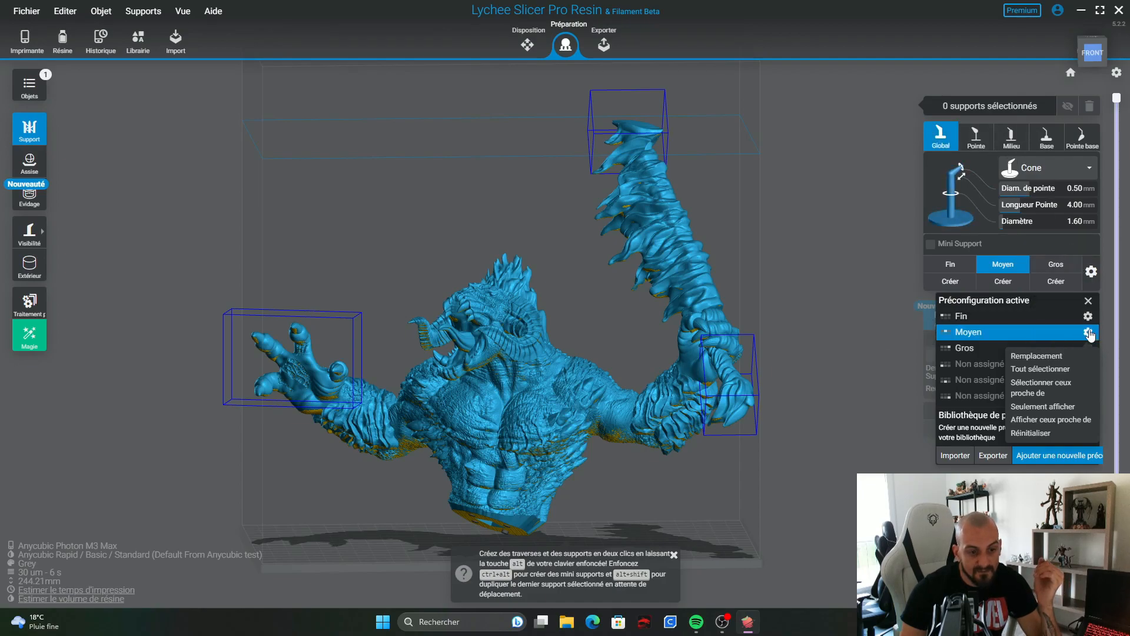
pyautogui.click(1051, 356)
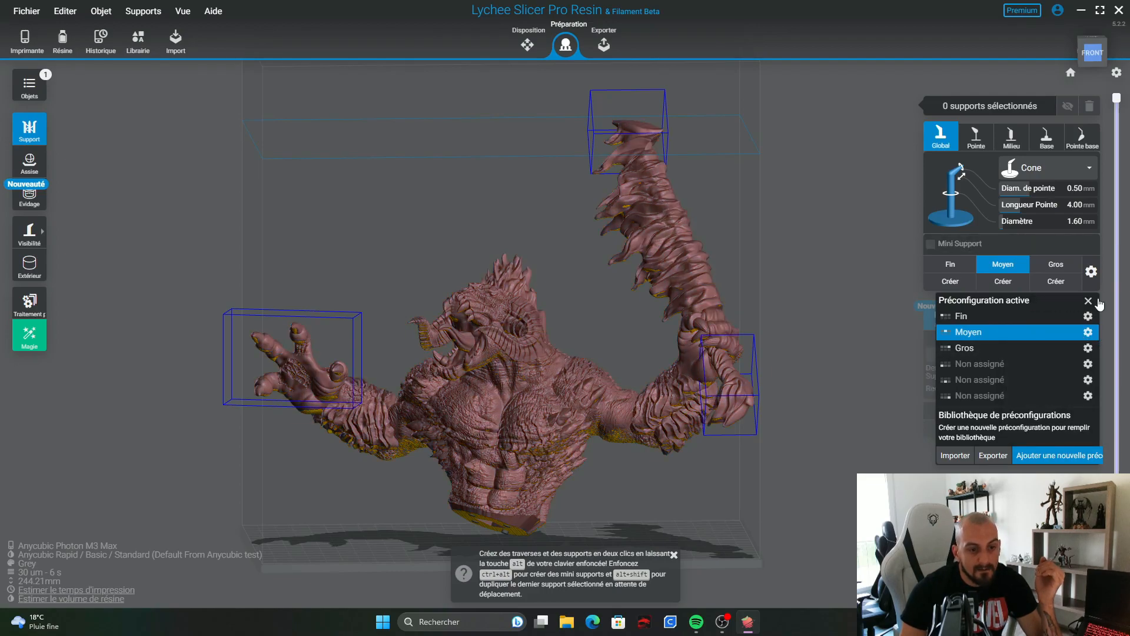
# Step: Review the tip, middle and base settings of the Moyen support preset
pyautogui.click(984, 143)
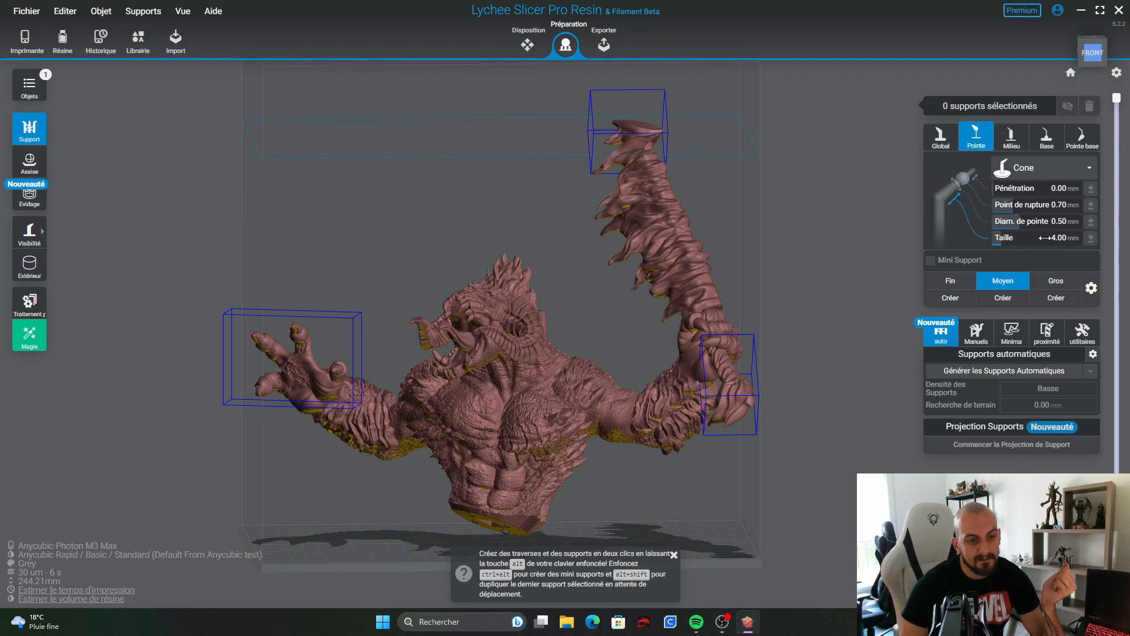
pyautogui.click(1013, 144)
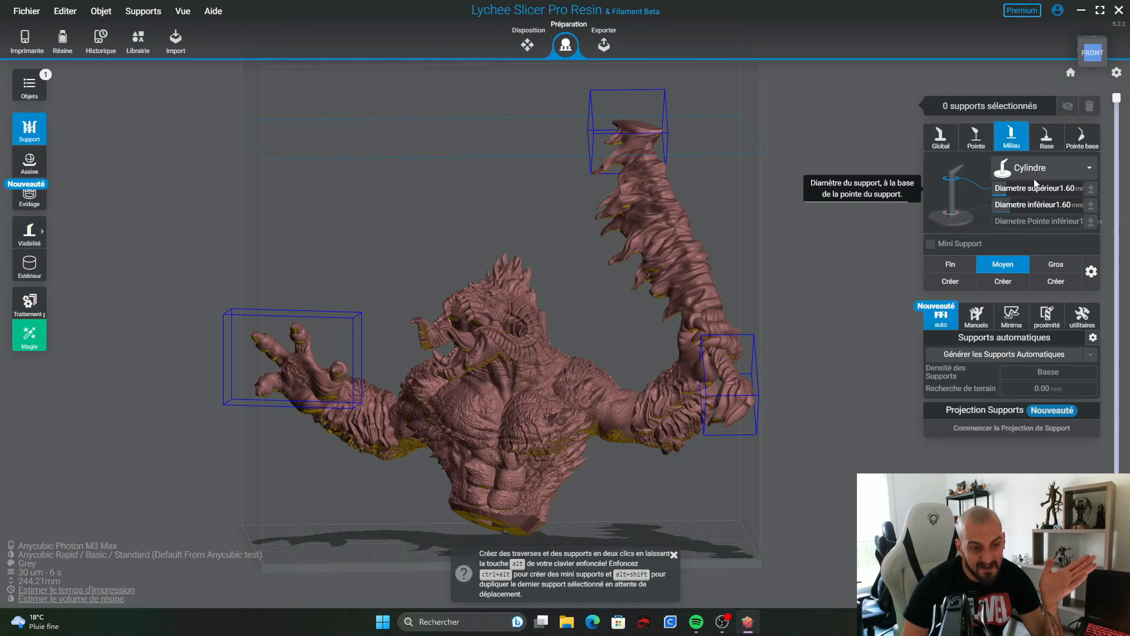
pyautogui.click(1047, 141)
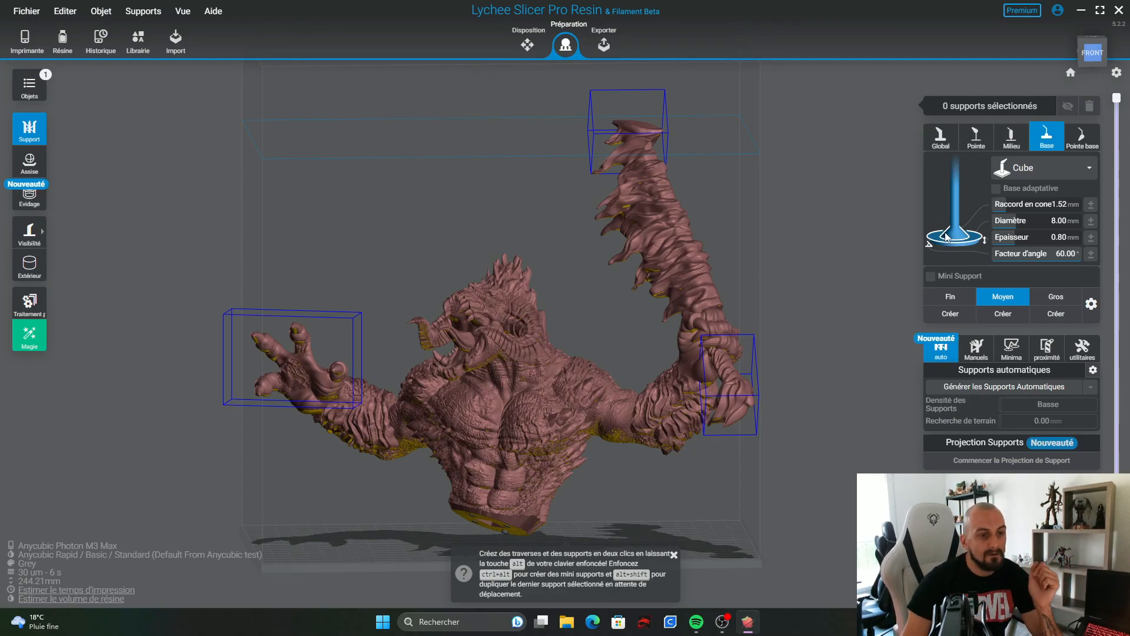
# Step: Place a trial Moyen support under the bust's lower torso and inspect its square base and cone joint
pyautogui.moveTo(843, 317); pyautogui.dragTo(687, 360)
pyautogui.click(677, 327)
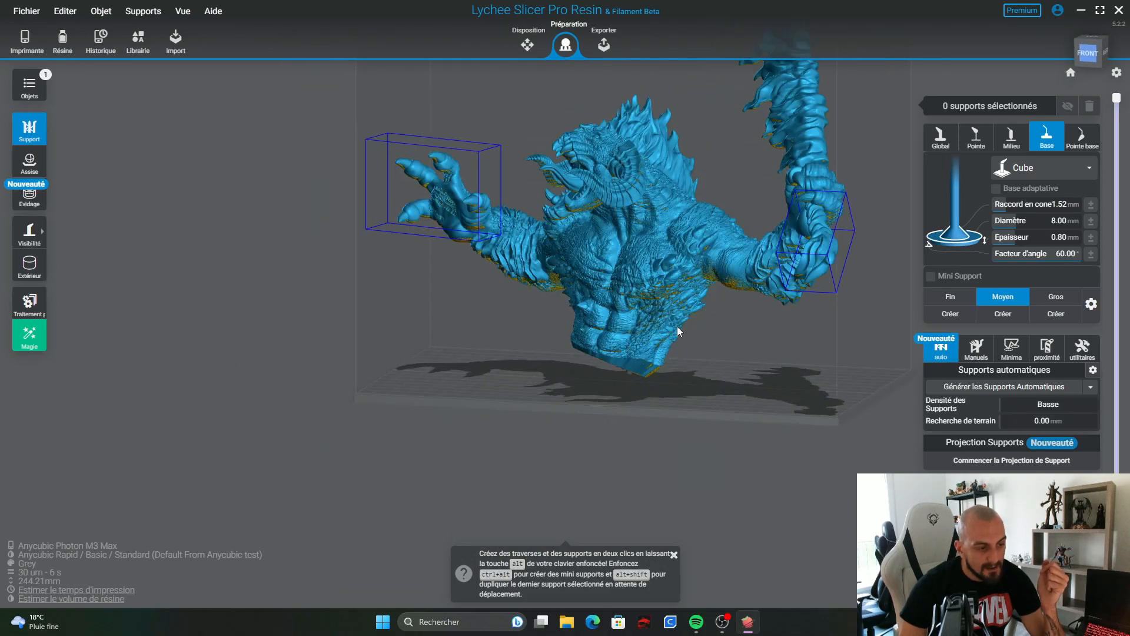
pyautogui.click(682, 316)
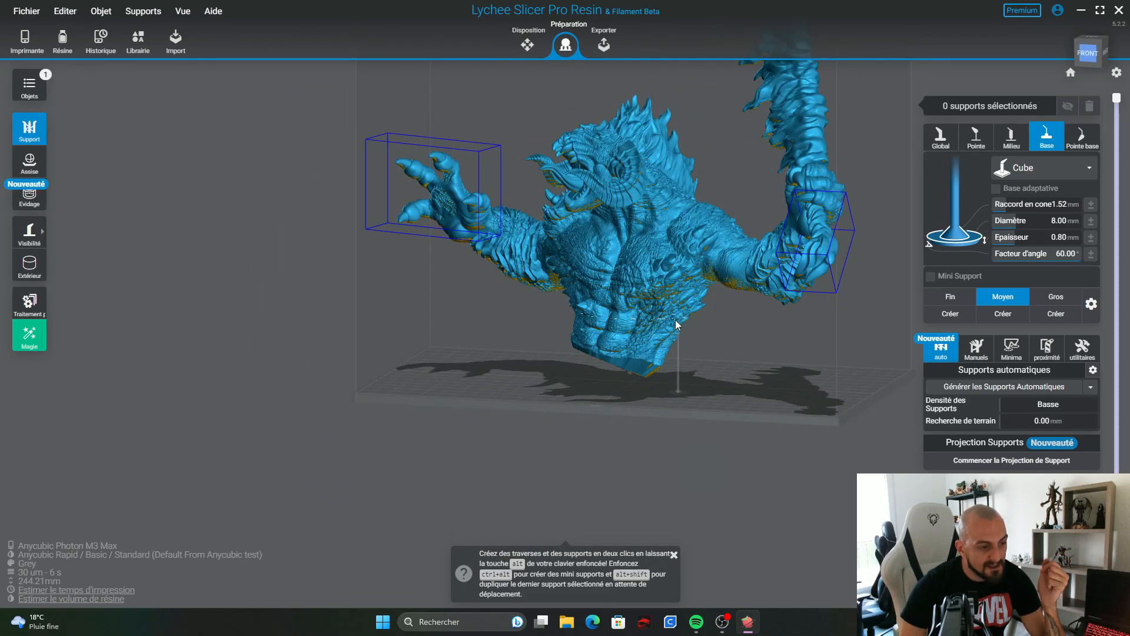
pyautogui.scroll(5, 688, 407)
pyautogui.scroll(5, 755, 406)
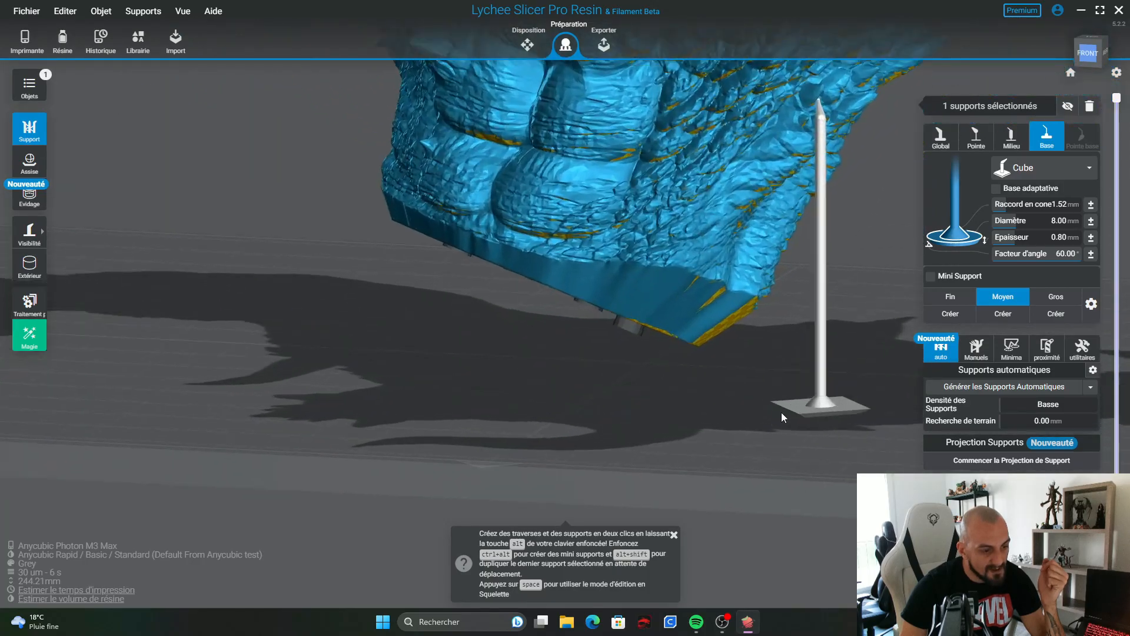
pyautogui.moveTo(730, 444); pyautogui.dragTo(740, 442)
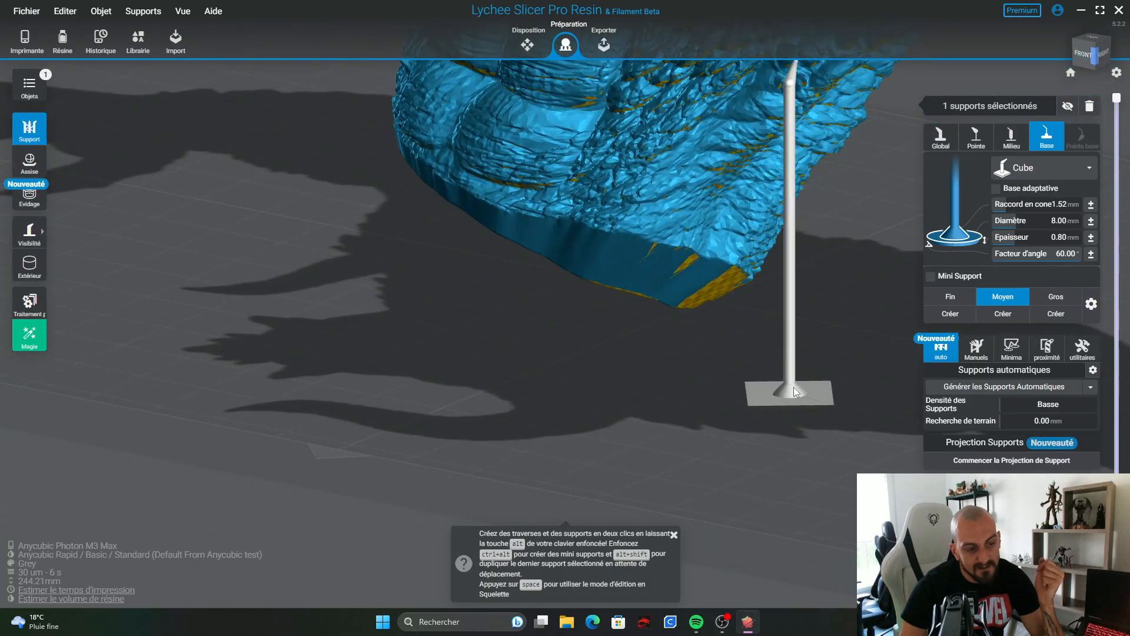
pyautogui.moveTo(885, 390); pyautogui.dragTo(700, 363)
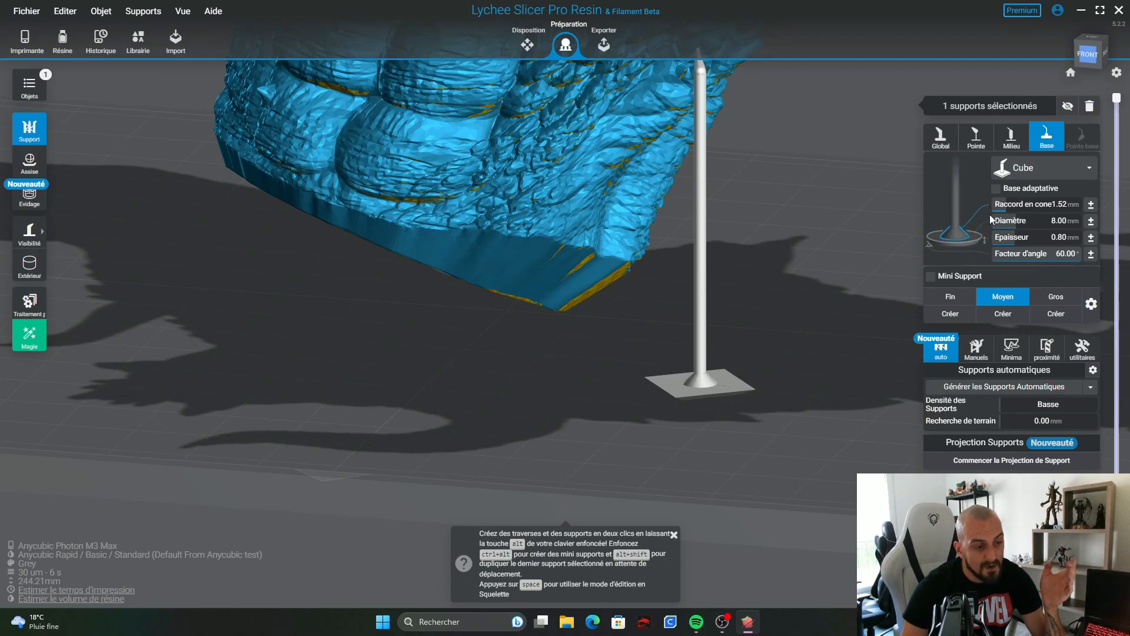
# Step: Set the support base's cone joint to 0.00 mm and place a second trial support at the bust's lower edge
pyautogui.moveTo(1011, 198); pyautogui.dragTo(978, 212)
pyautogui.click(594, 252)
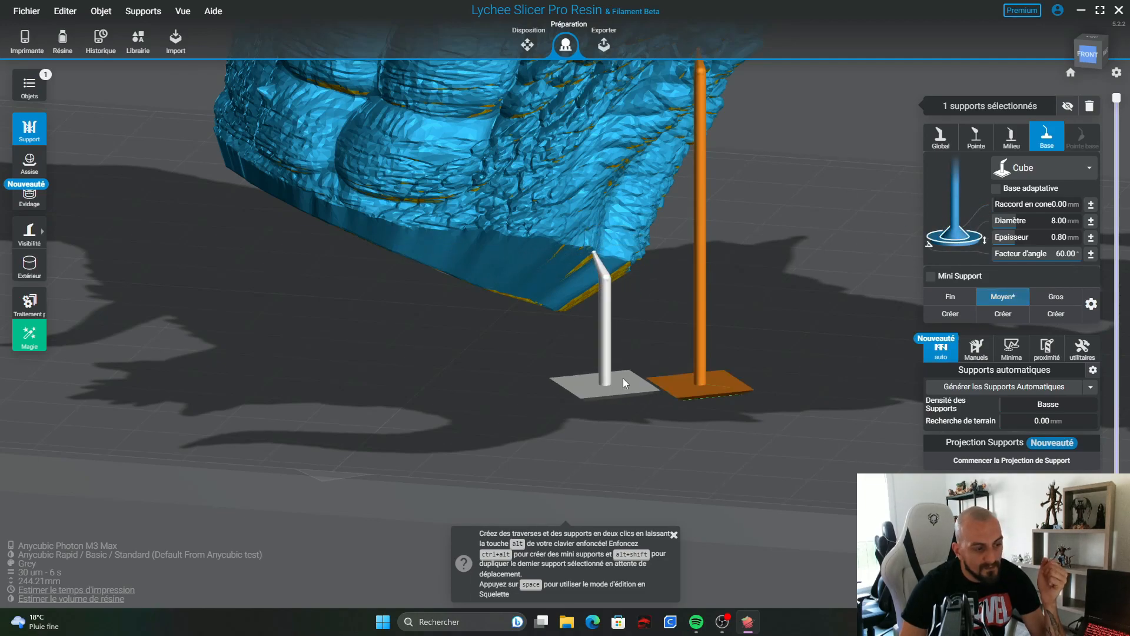
# Step: Delete both trial supports from under the bust
pyautogui.click(698, 385)
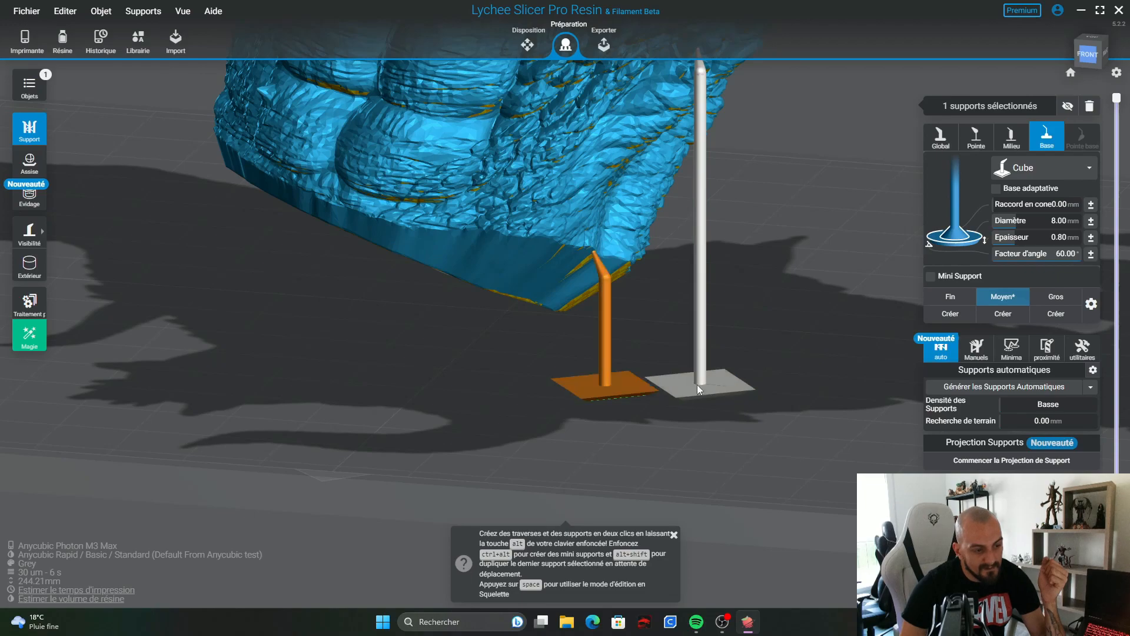
pyautogui.press('Delete')
pyautogui.click(806, 386)
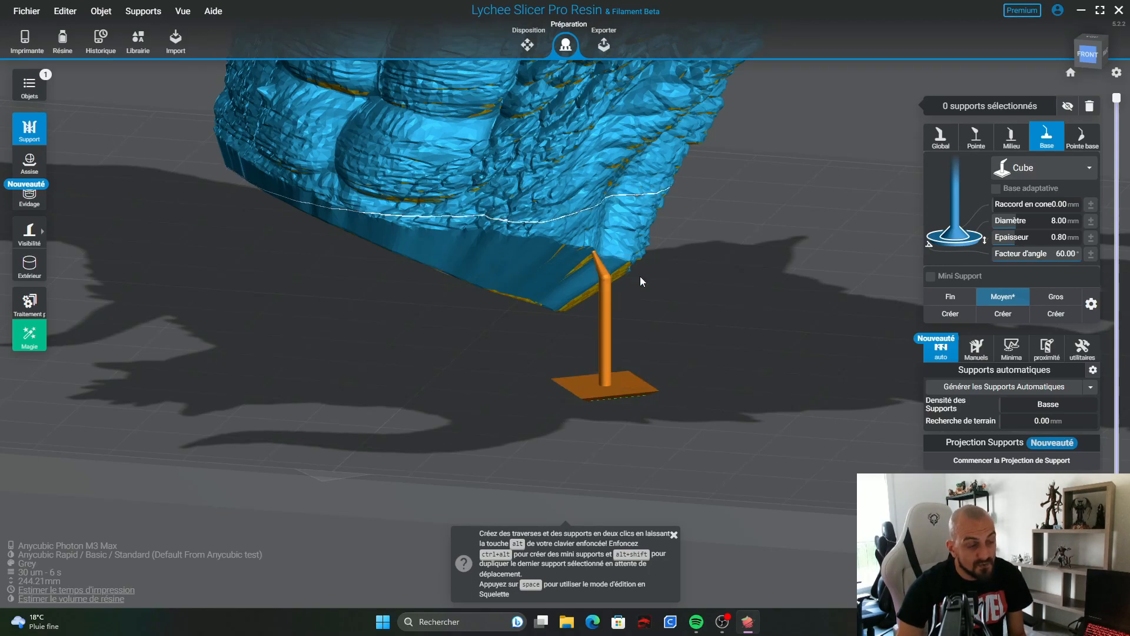
pyautogui.click(610, 384)
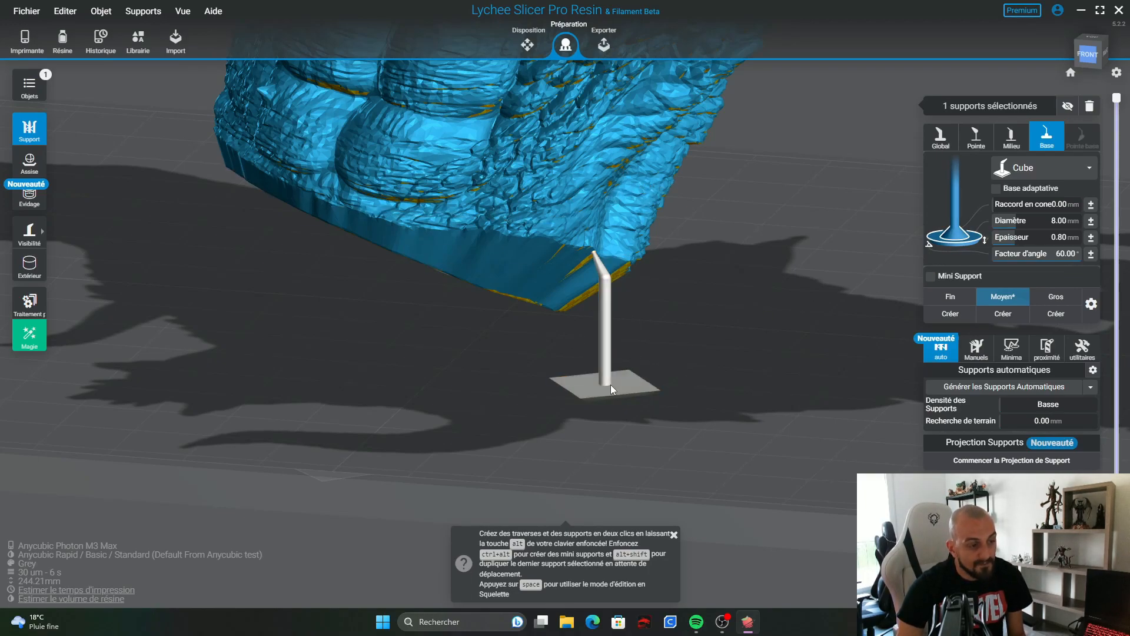
pyautogui.press('Delete')
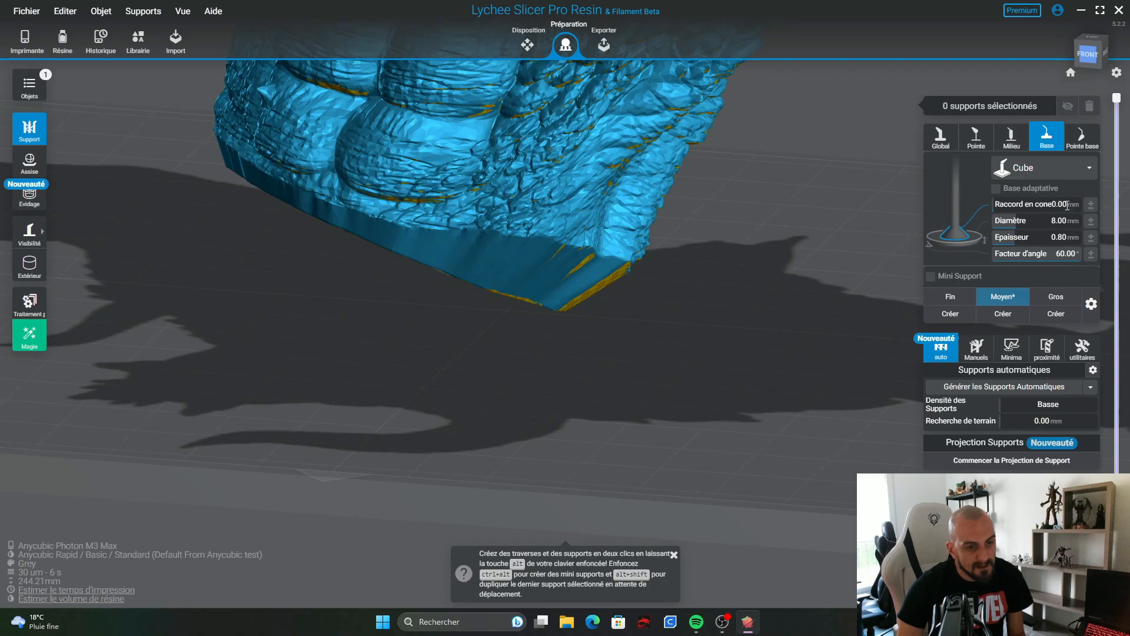
# Step: Set the support base's cone joint to 1.52 mm
pyautogui.doubleClick(1058, 206)
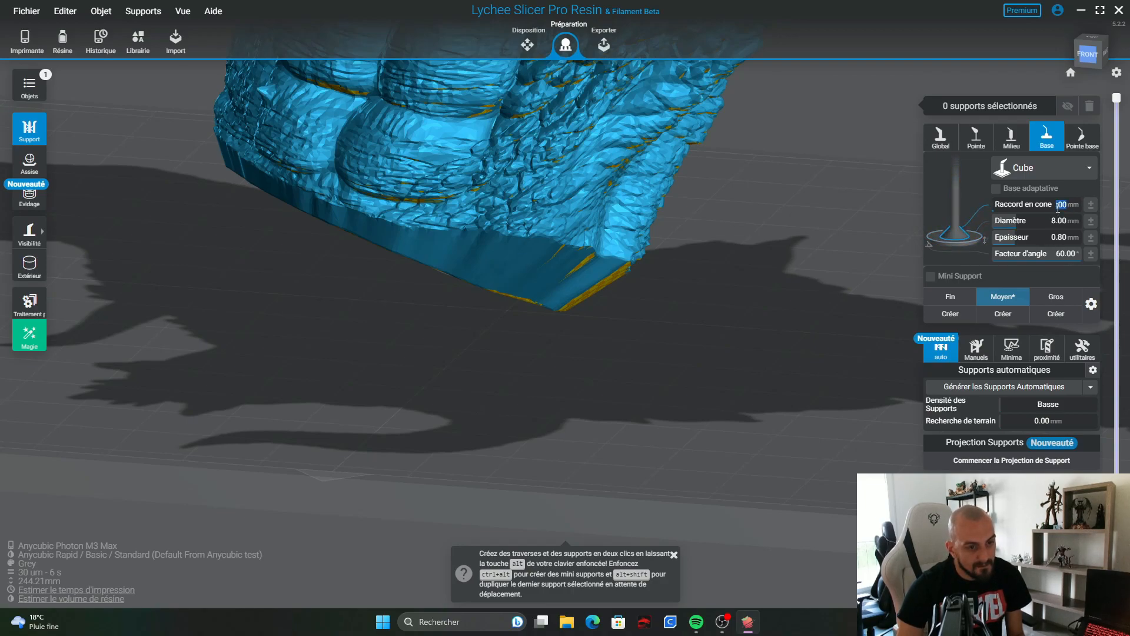
pyautogui.write('1.52')
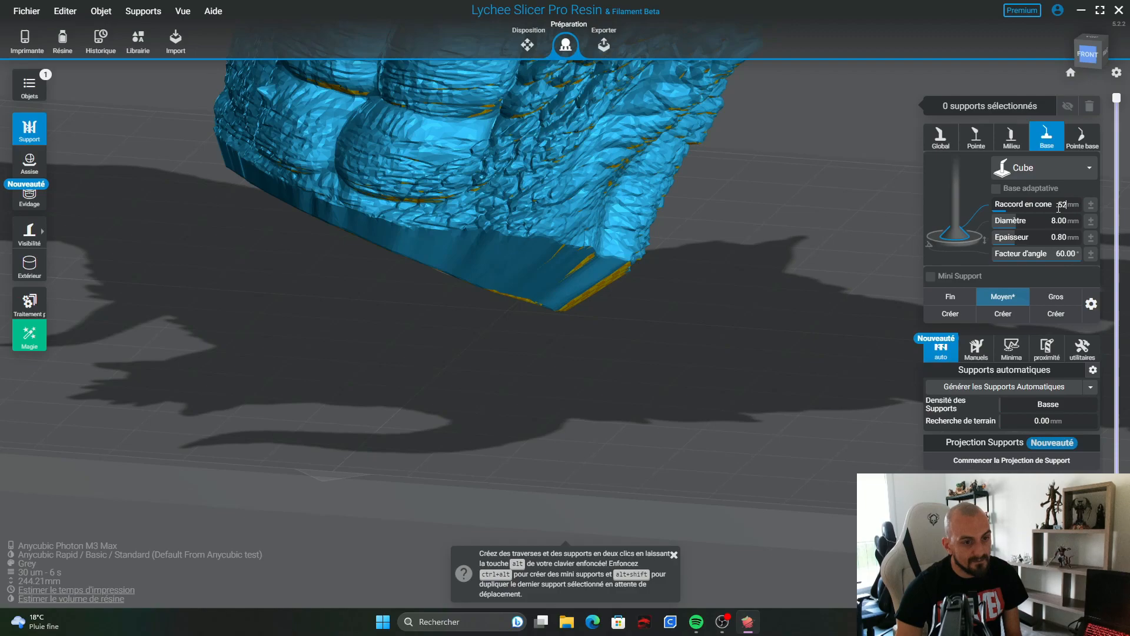
pyautogui.press('Return')
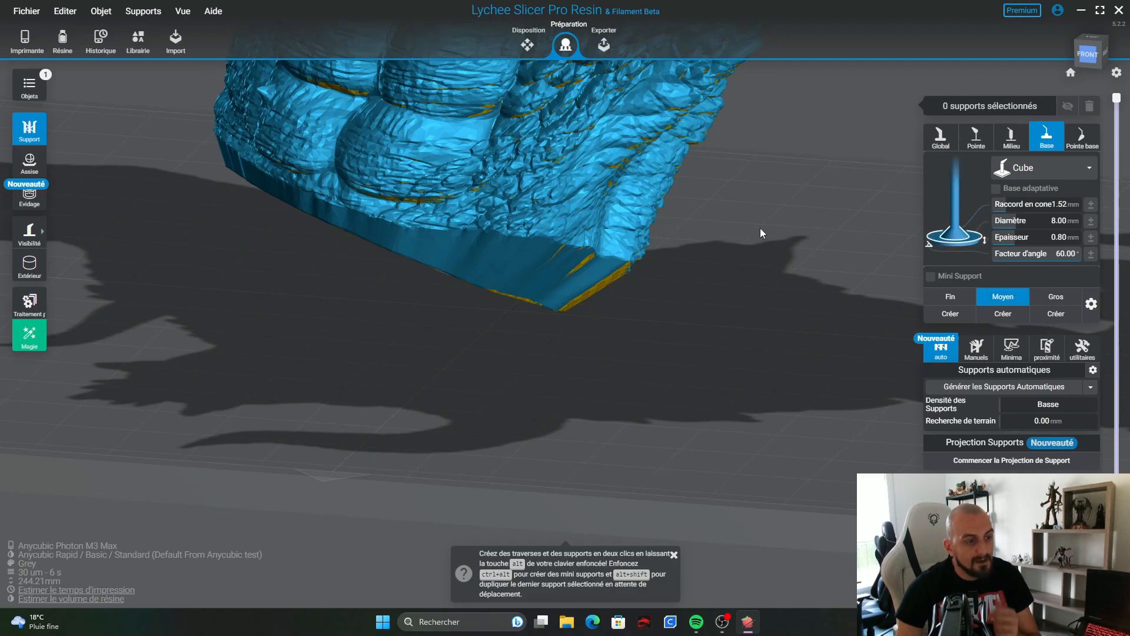
# Step: Place a trial support at the corner of the bust's lower edge, inspect its base from several angles and delete it
pyautogui.click(620, 261)
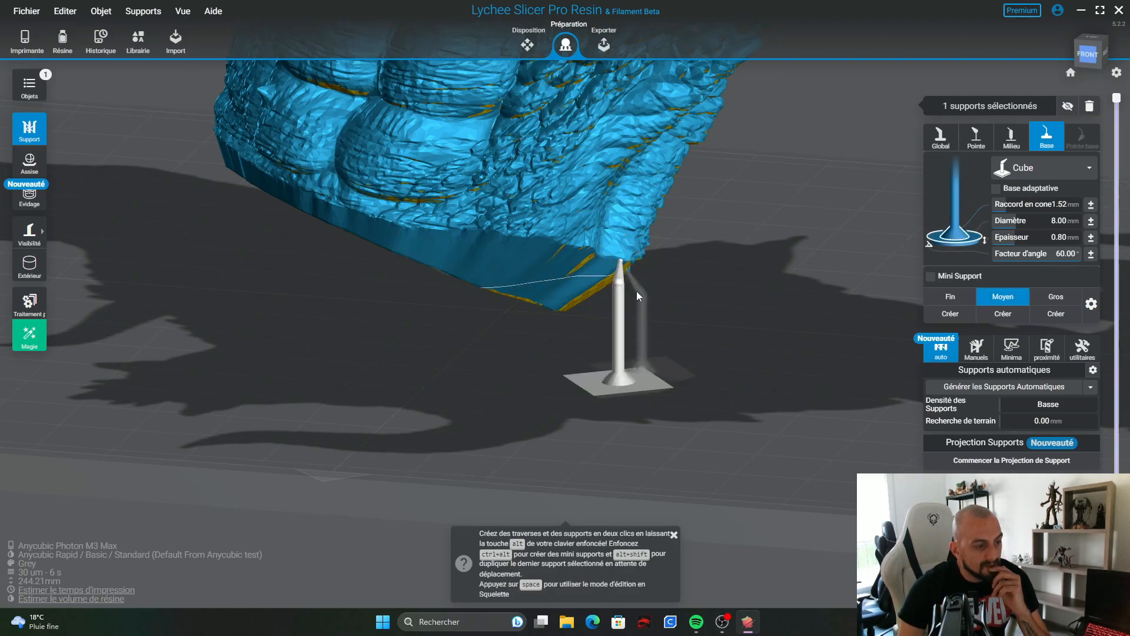
pyautogui.moveTo(730, 361); pyautogui.dragTo(885, 336, button='right')
pyautogui.moveTo(573, 422); pyautogui.dragTo(871, 290, button='right')
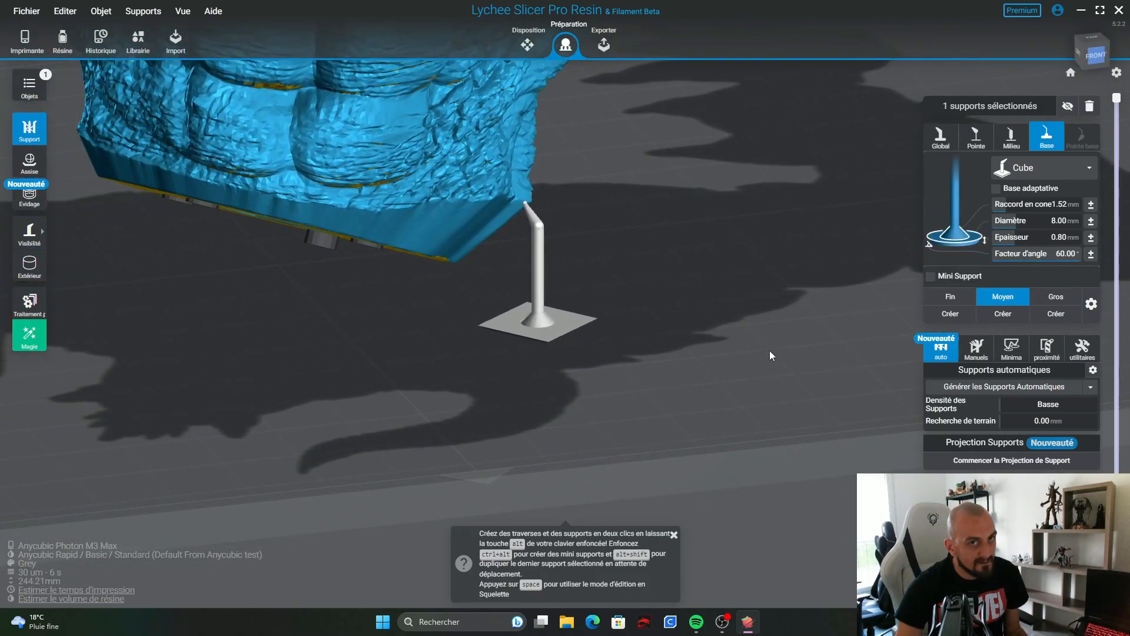
pyautogui.moveTo(771, 352); pyautogui.dragTo(770, 335, button='right')
pyautogui.moveTo(623, 387); pyautogui.dragTo(659, 301, button='right')
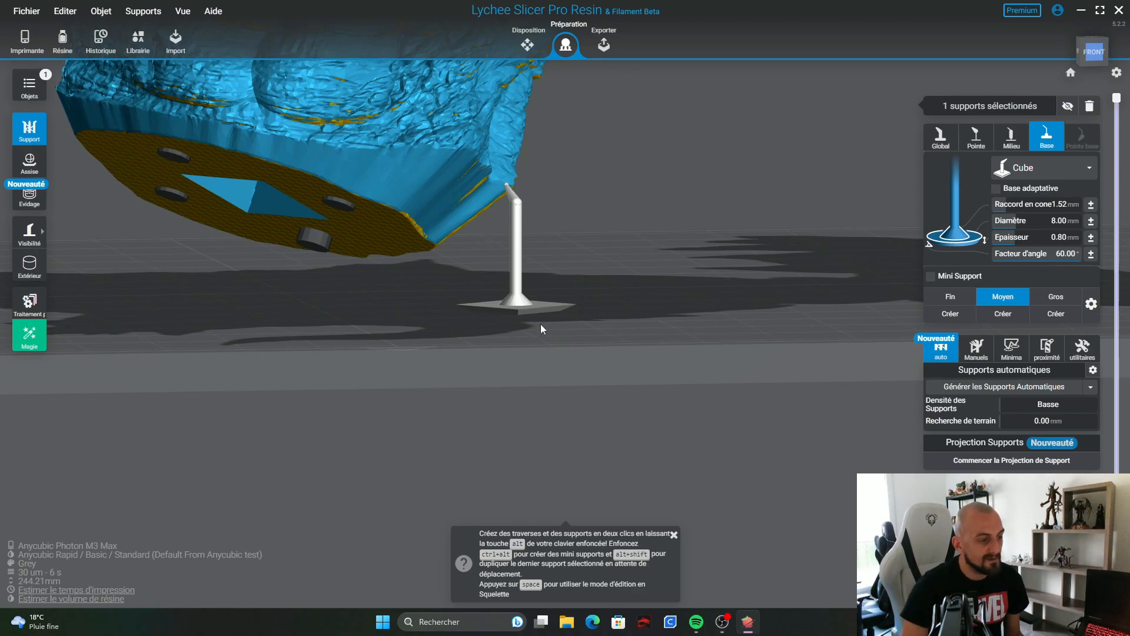
pyautogui.press('Delete')
# Step: Open the base tip settings and overwrite the Moyen preset with the current support settings
pyautogui.moveTo(821, 197); pyautogui.dragTo(739, 239)
pyautogui.click(1083, 141)
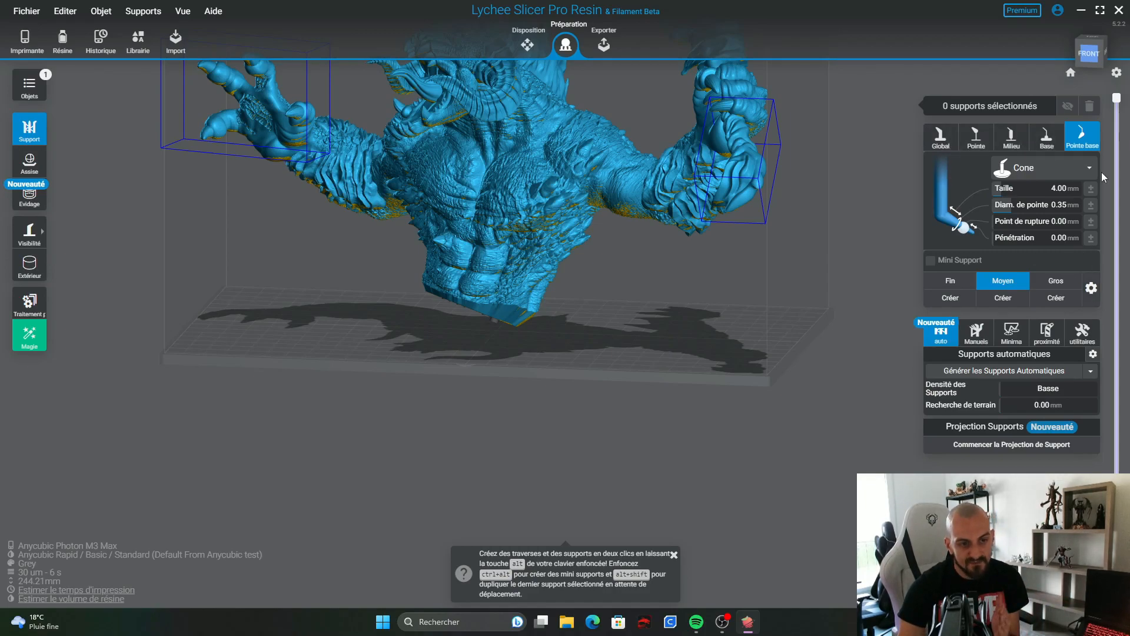
pyautogui.click(1091, 289)
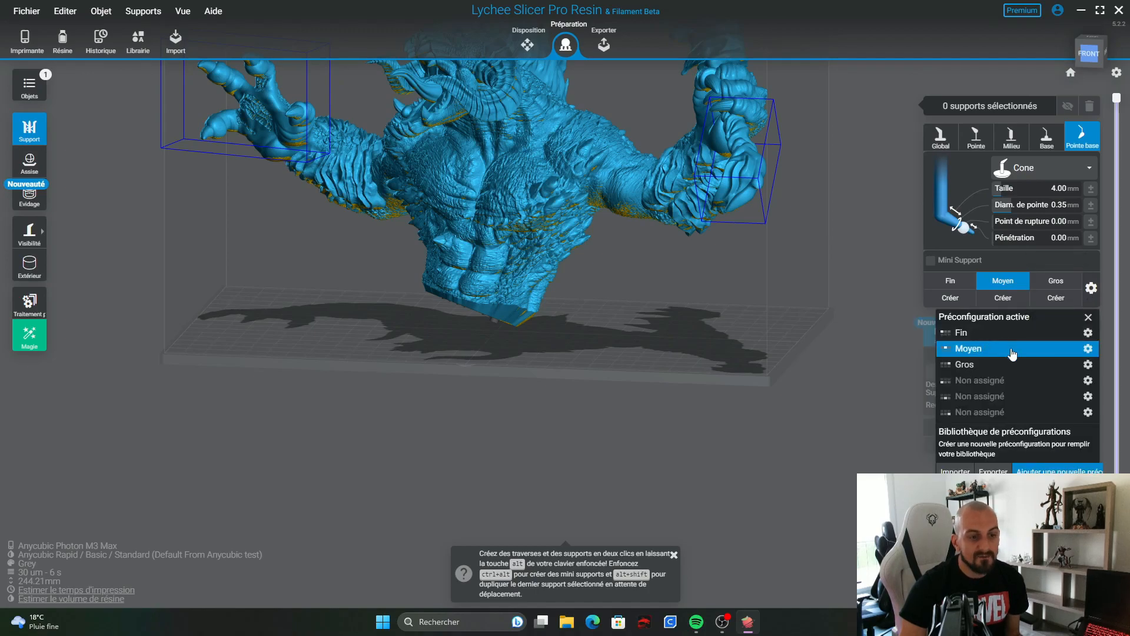
pyautogui.click(1088, 349)
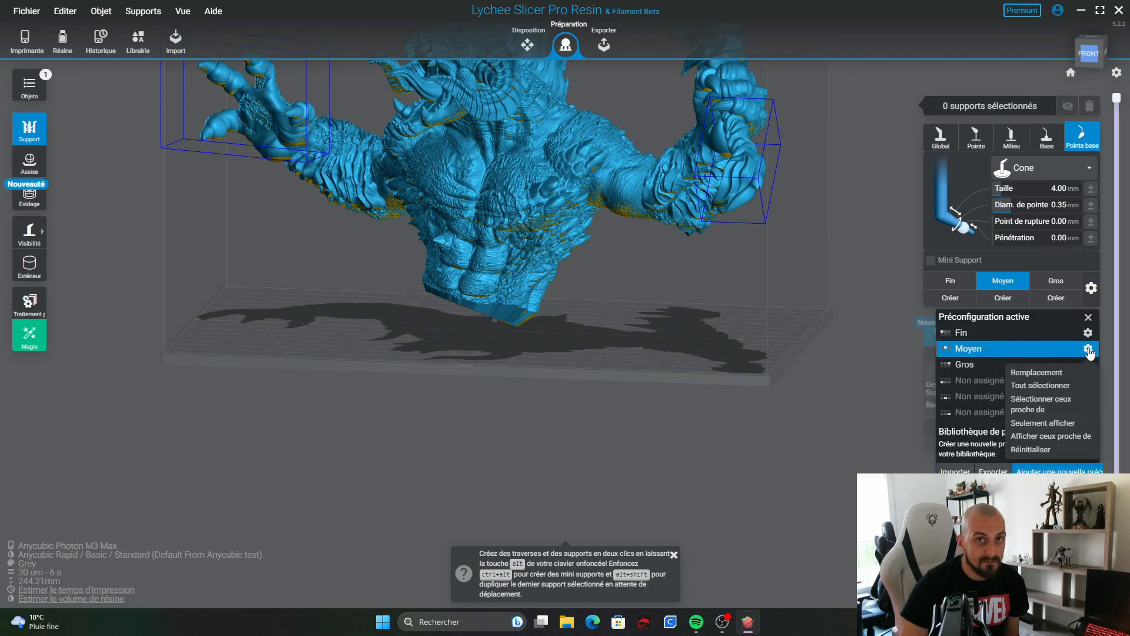
pyautogui.click(1039, 372)
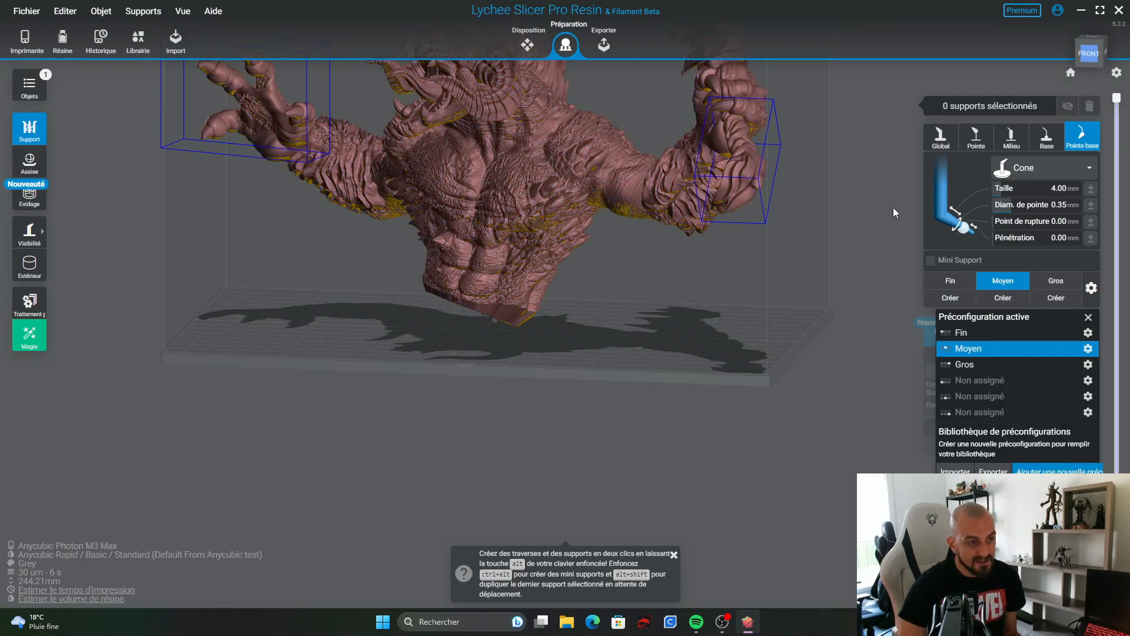
pyautogui.moveTo(818, 253); pyautogui.dragTo(874, 272, button='right')
pyautogui.click(1088, 317)
# Step: Reselect the bust, return to the global support settings and open the minima detector
pyautogui.moveTo(819, 191); pyautogui.dragTo(892, 359, button='middle')
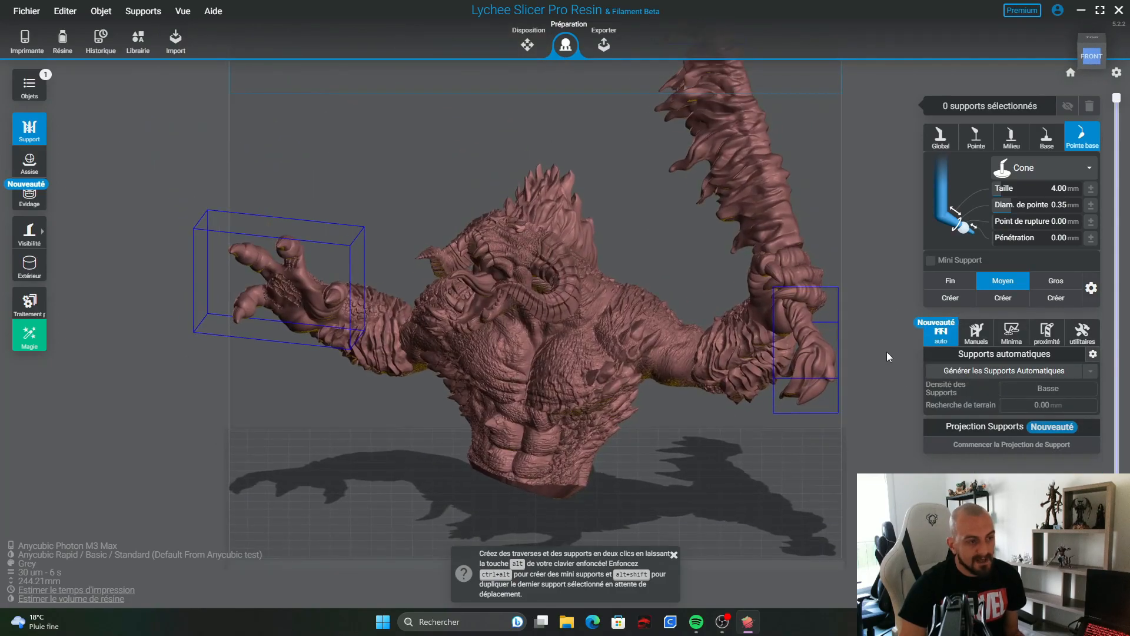
pyautogui.click(541, 331)
pyautogui.scroll(-4, 810, 366)
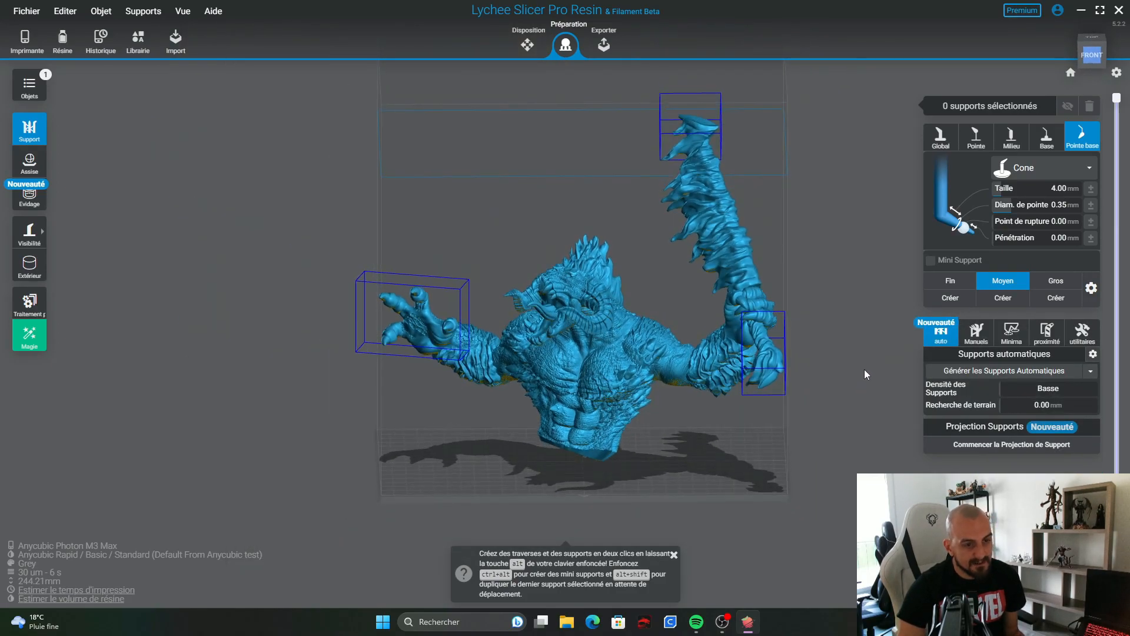
pyautogui.click(942, 136)
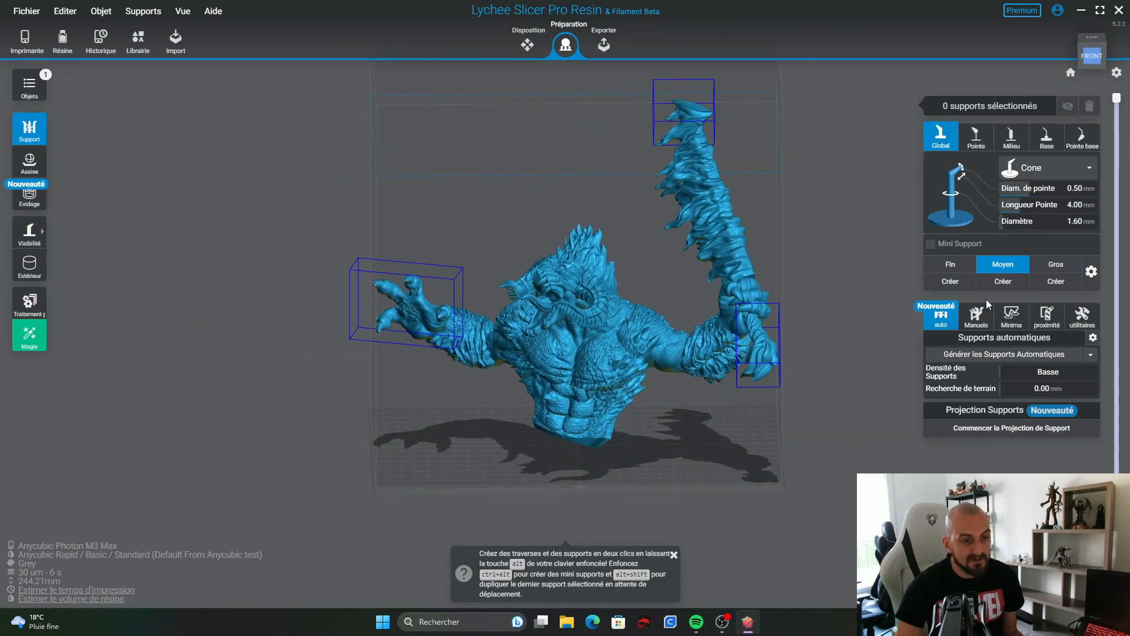
pyautogui.click(1018, 317)
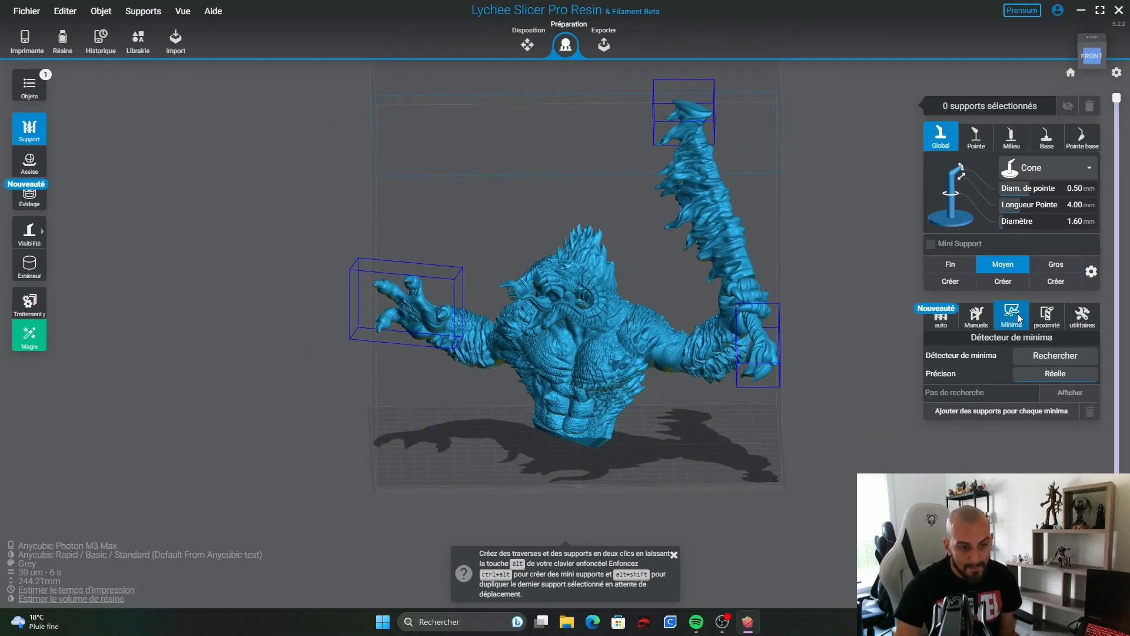
# Step: Step through the bust's layers with the underside in view, examining how the first islands and supportable areas form
pyautogui.moveTo(829, 379); pyautogui.dragTo(831, 350, button='right')
pyautogui.moveTo(1117, 98); pyautogui.dragTo(1092, 562)
pyautogui.moveTo(726, 462); pyautogui.dragTo(779, 281, button='right')
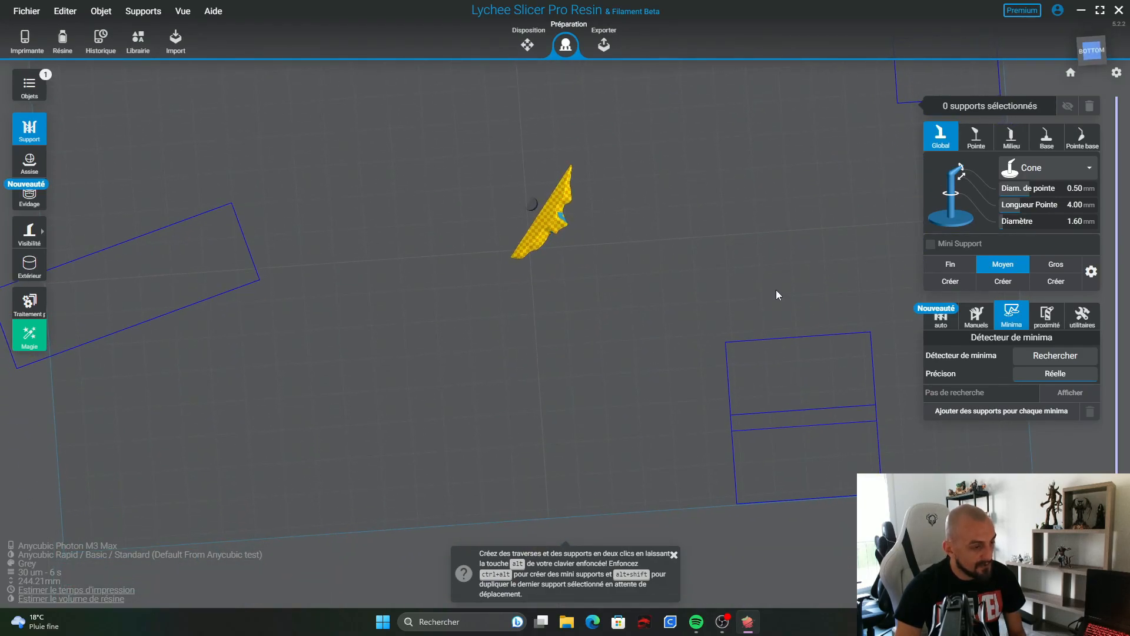
pyautogui.keyDown('shift'); pyautogui.scroll(-10, 736, 232); pyautogui.keyUp('shift')
pyautogui.keyDown('shift'); pyautogui.scroll(-10, 736, 232); pyautogui.keyUp('shift')
pyautogui.scroll(4, 567, 215)
pyautogui.scroll(3, 568, 215)
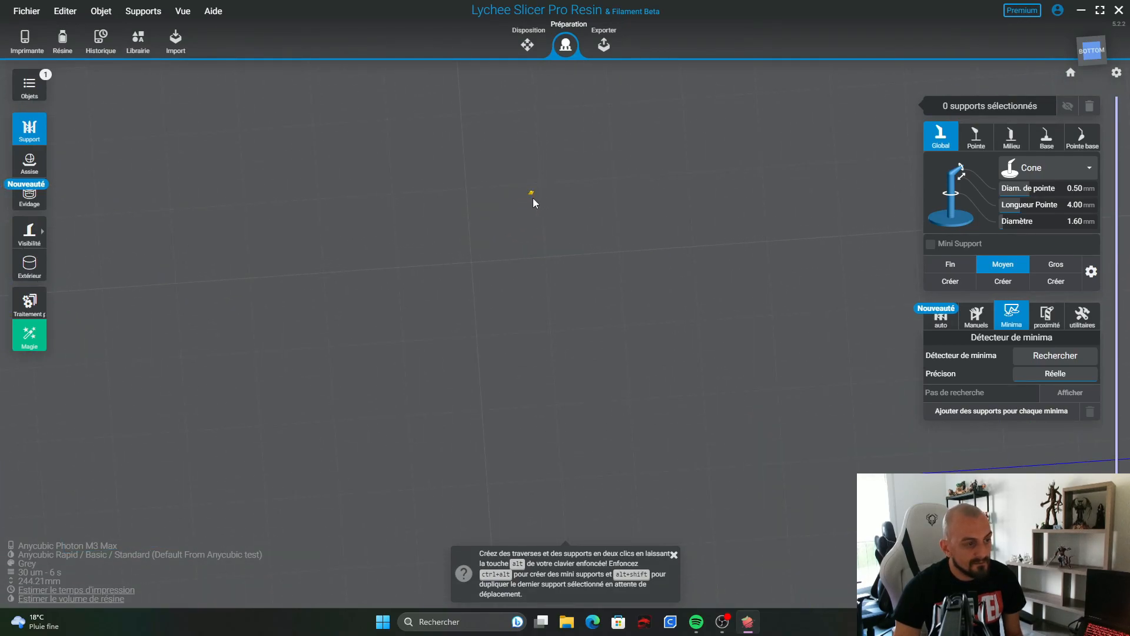
pyautogui.scroll(6, 529, 192)
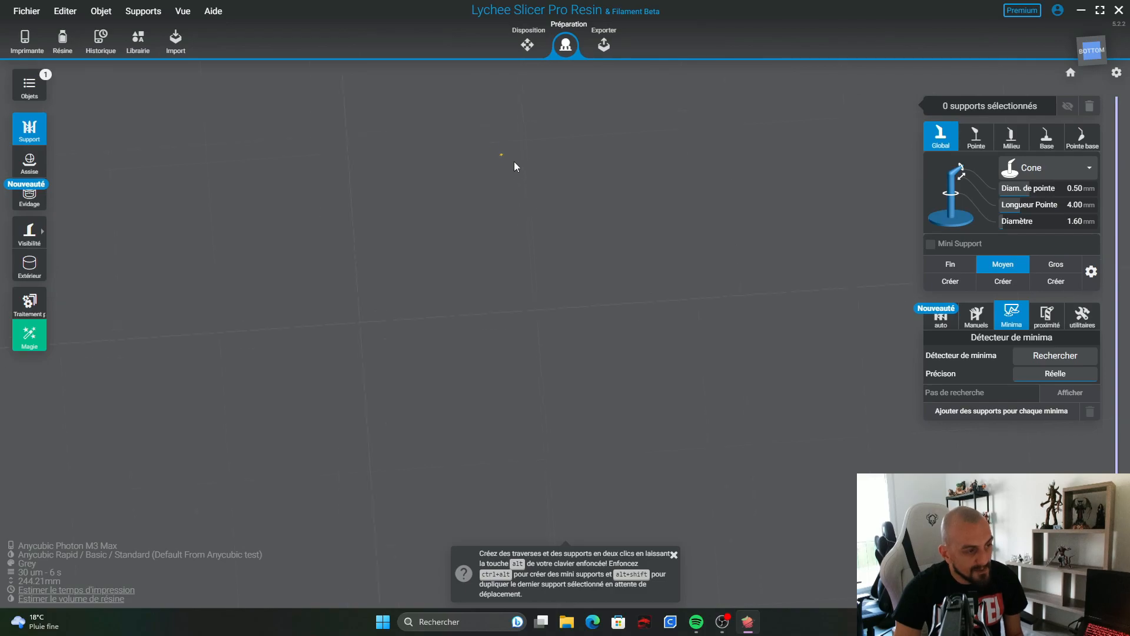
pyautogui.moveTo(507, 172); pyautogui.dragTo(537, 255, button='middle')
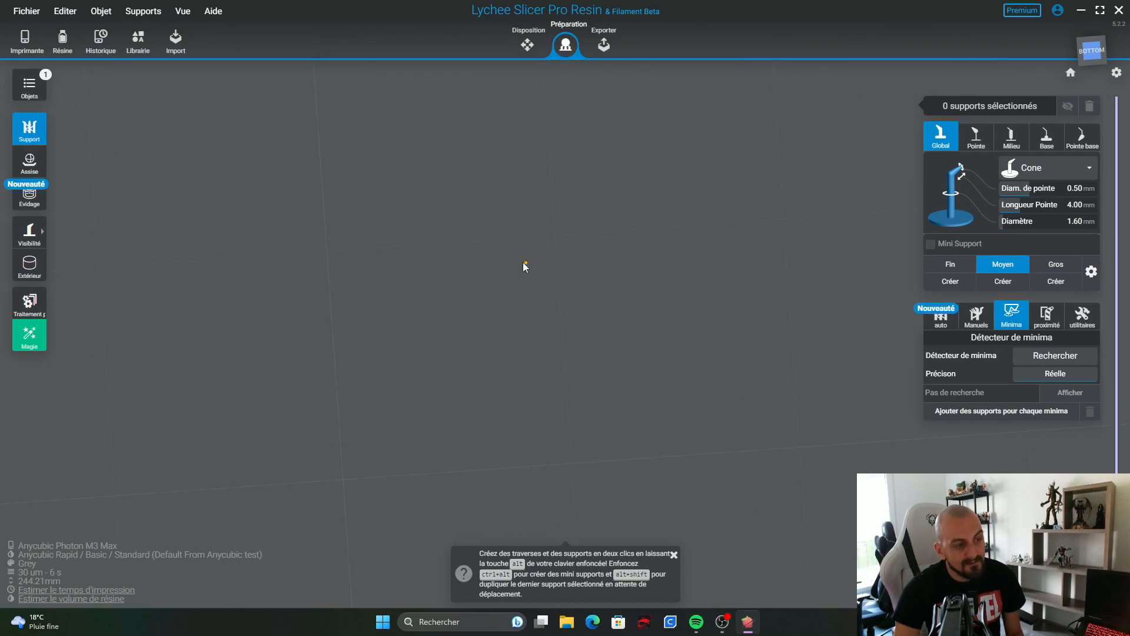
pyautogui.moveTo(580, 218); pyautogui.dragTo(619, 312, button='right')
pyautogui.scroll(-7, 620, 308)
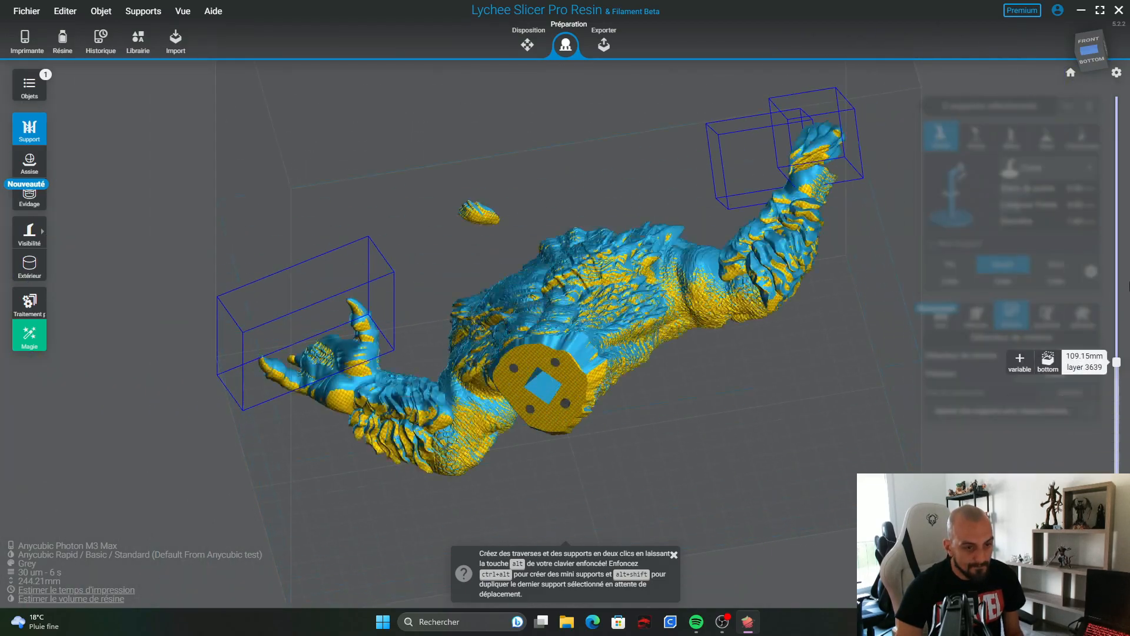
pyautogui.moveTo(833, 224); pyautogui.dragTo(839, 395, button='right')
pyautogui.moveTo(742, 430); pyautogui.dragTo(922, 441, button='right')
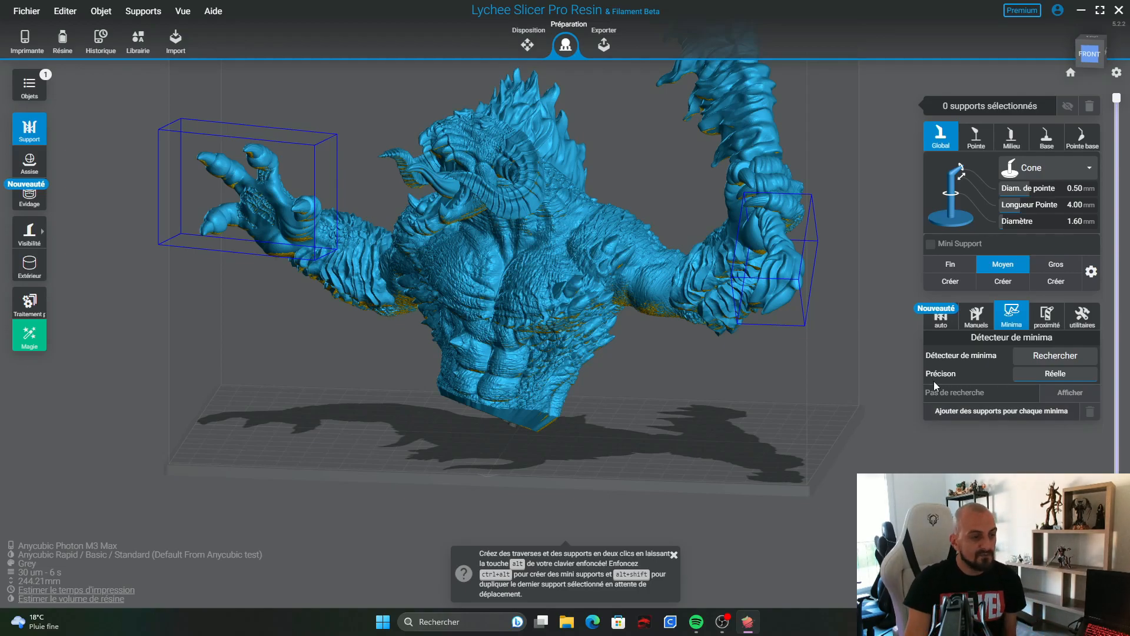
# Step: Lower the layer preview again and inspect the cut torso around its base from beneath
pyautogui.moveTo(865, 412); pyautogui.dragTo(518, 334, button='right')
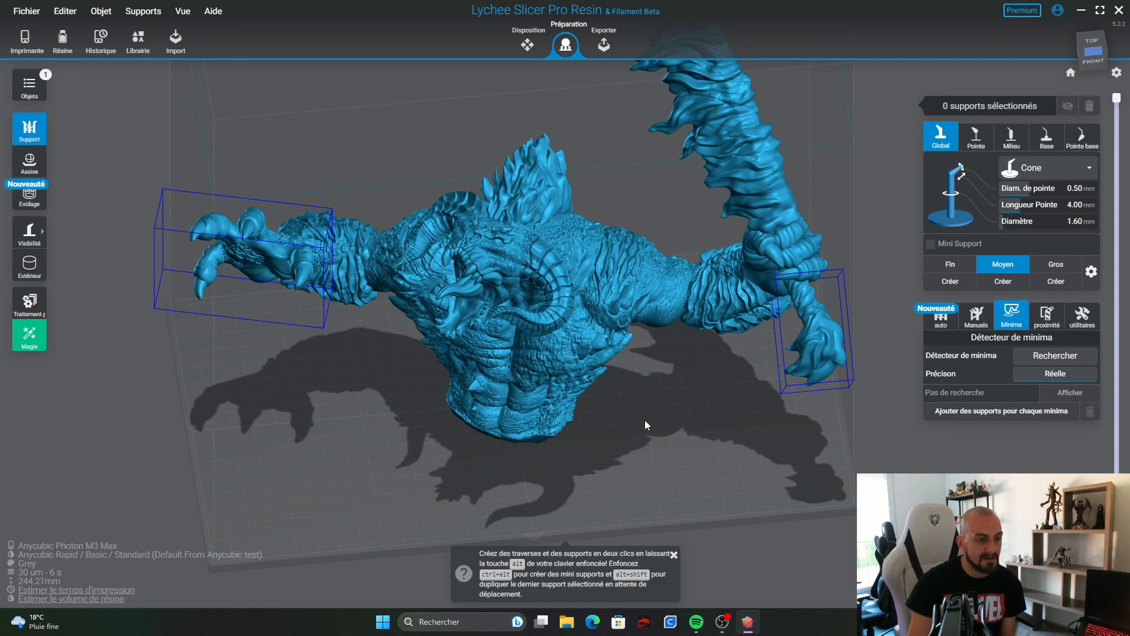
pyautogui.moveTo(634, 335); pyautogui.dragTo(683, 285)
pyautogui.moveTo(857, 261); pyautogui.dragTo(875, 318)
pyautogui.moveTo(1117, 99); pyautogui.dragTo(1119, 504)
pyautogui.moveTo(760, 471); pyautogui.dragTo(746, 366)
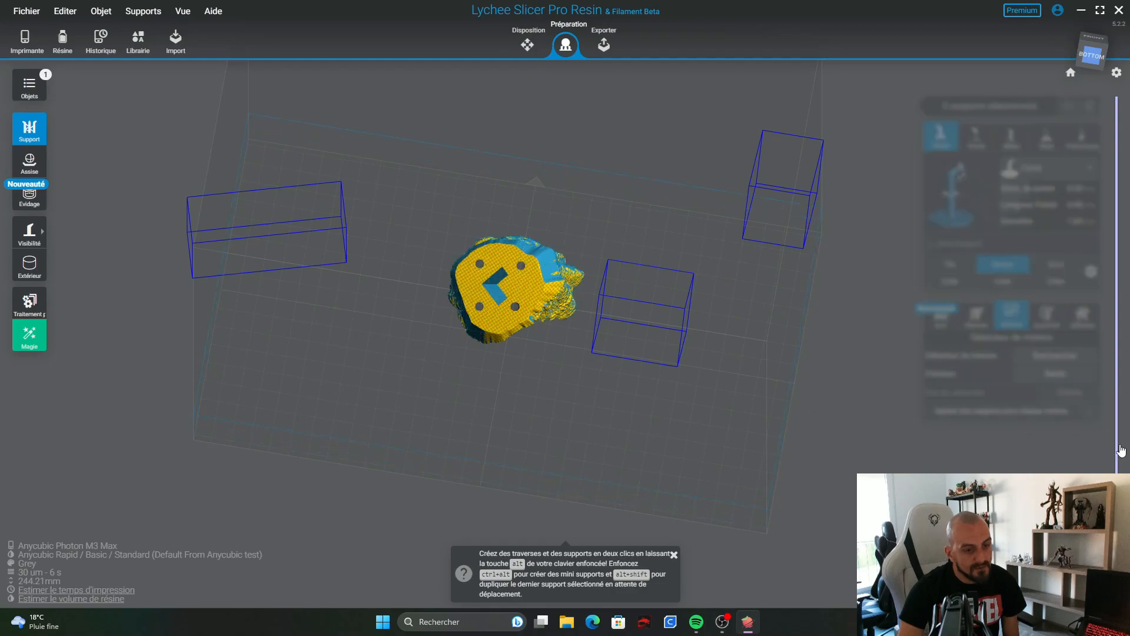
pyautogui.moveTo(833, 468); pyautogui.dragTo(830, 312)
# Step: Search the bust for minima at real precision and add a support to each one
pyautogui.click(1055, 355)
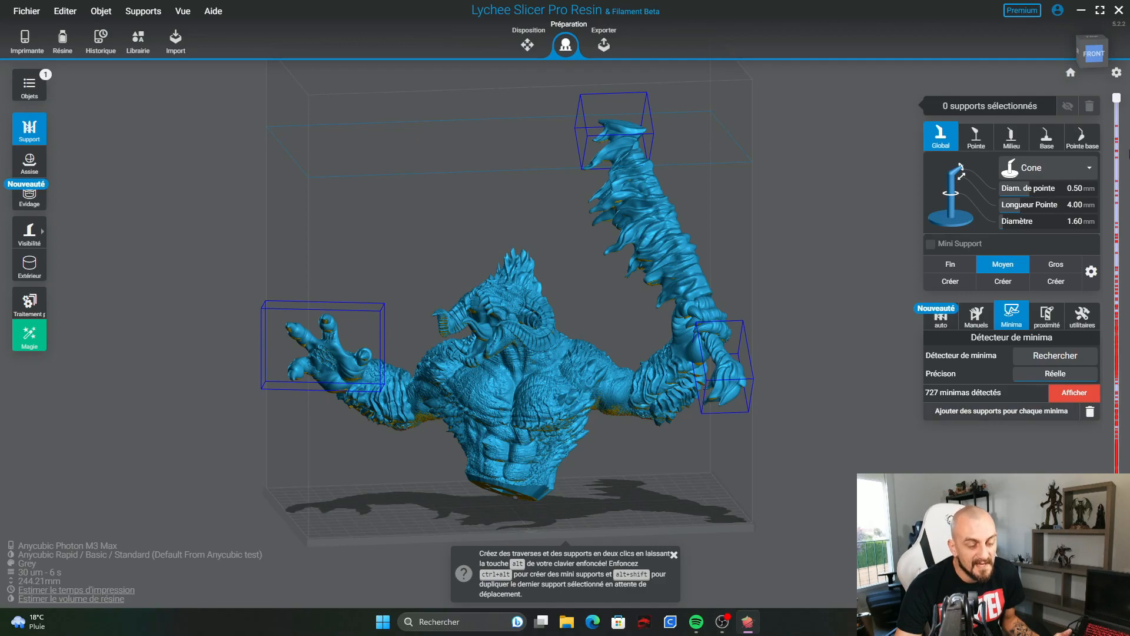
pyautogui.moveTo(873, 472); pyautogui.dragTo(927, 356)
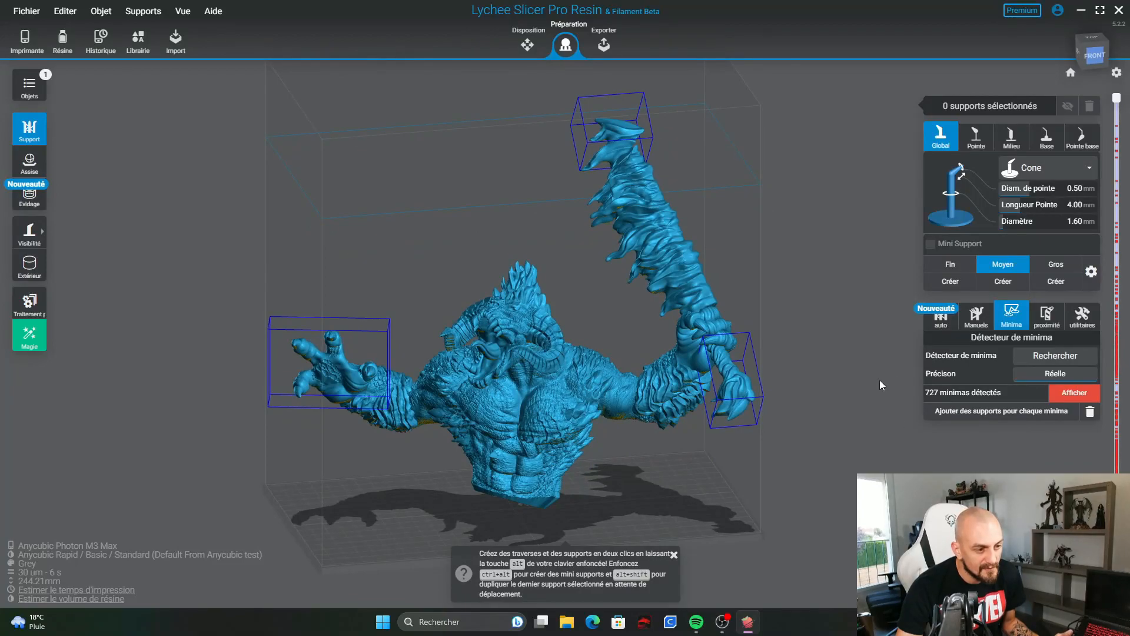
pyautogui.moveTo(854, 373); pyautogui.dragTo(860, 411)
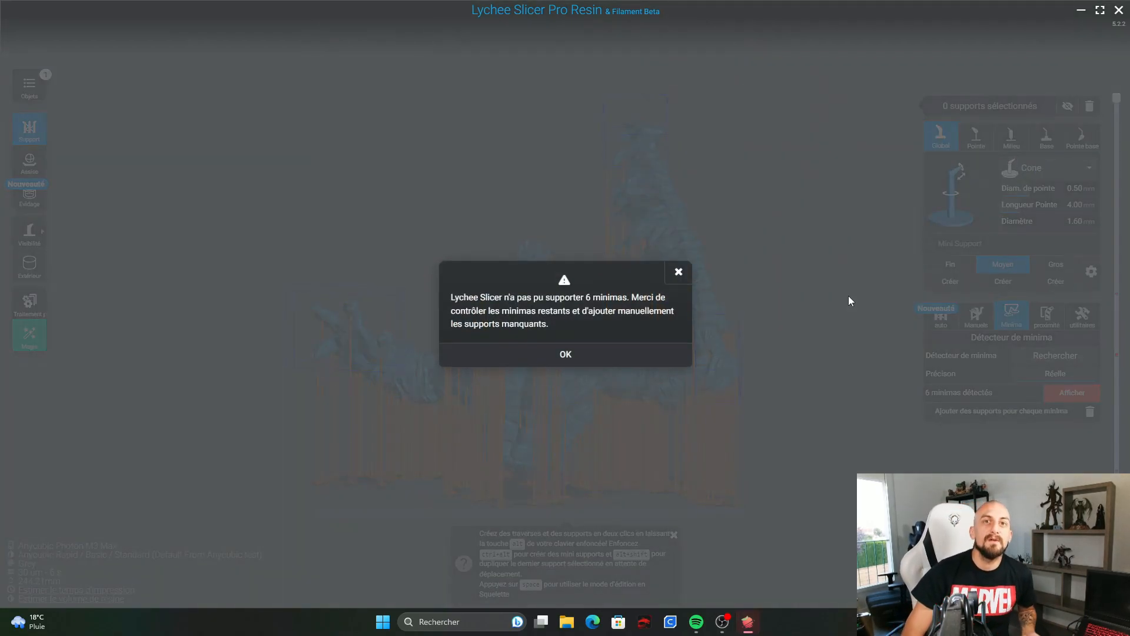
pyautogui.click(647, 359)
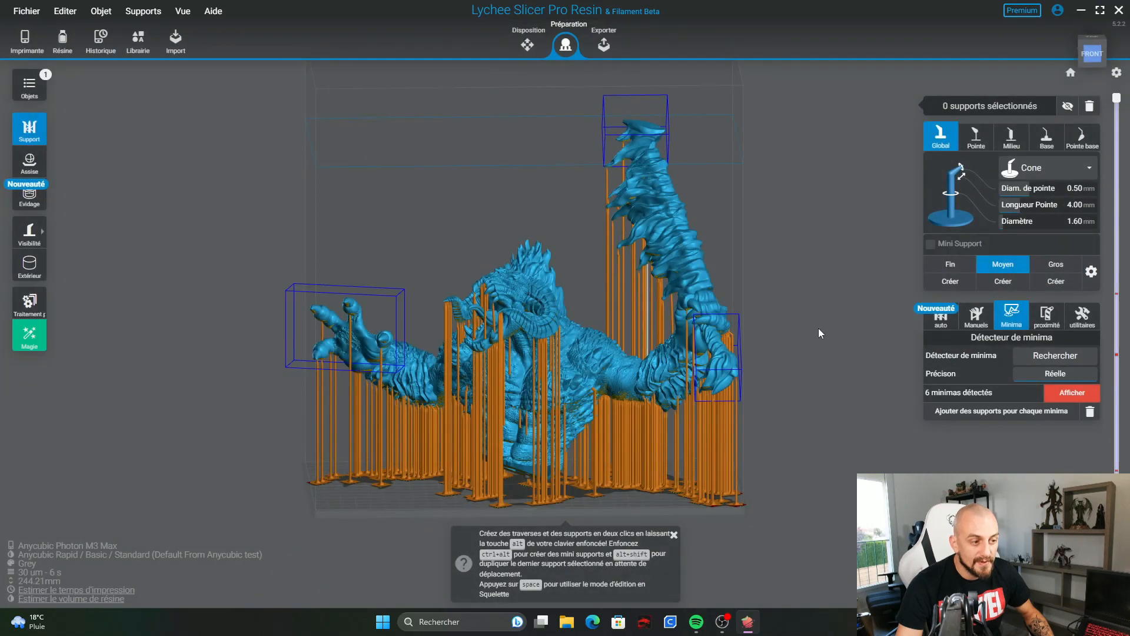
# Step: Display the remaining minima and attach a mini support to the first one, beneath the small spike among the supports
pyautogui.click(1059, 396)
pyautogui.moveTo(788, 426); pyautogui.dragTo(652, 296, button='right')
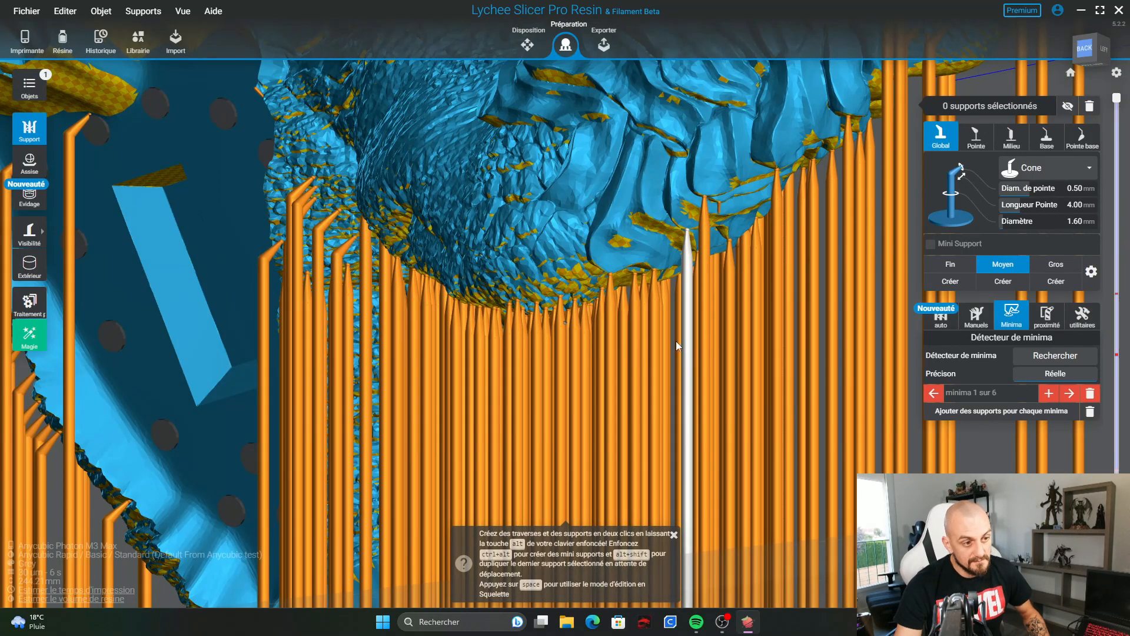
pyautogui.moveTo(673, 345); pyautogui.dragTo(670, 338, button='right')
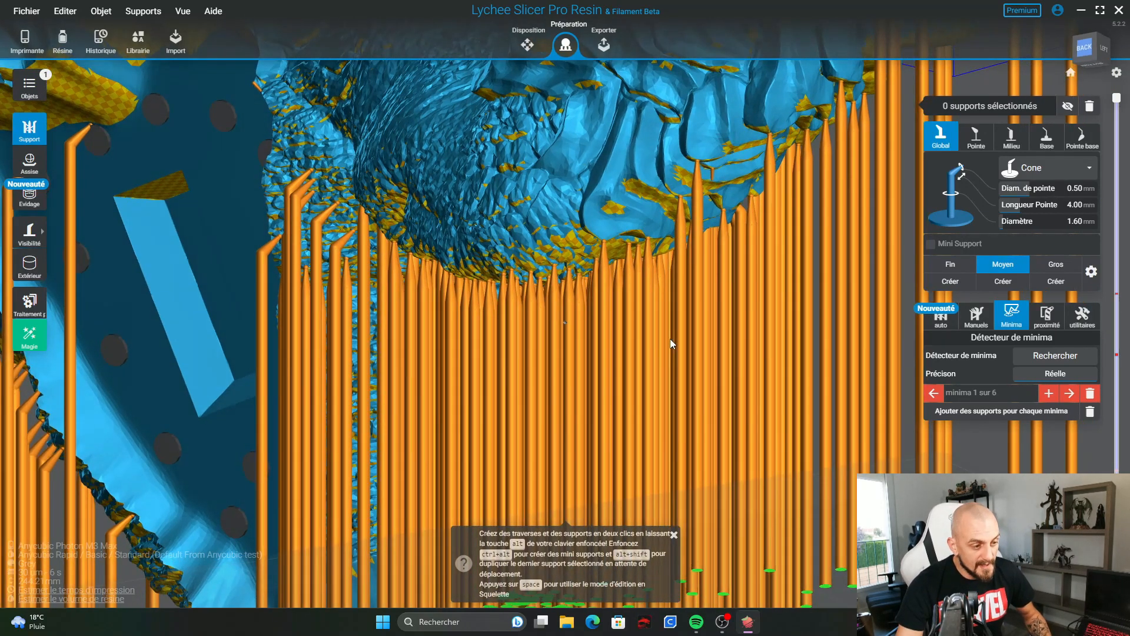
pyautogui.scroll(5, 564, 330)
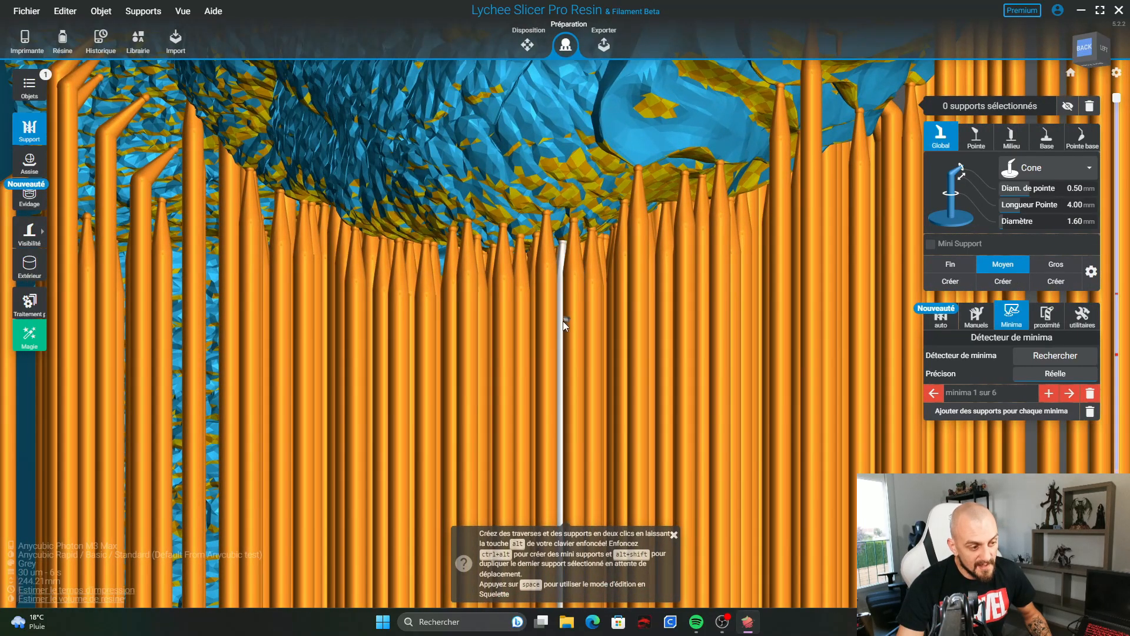
pyautogui.moveTo(900, 338); pyautogui.dragTo(592, 242, button='right')
pyautogui.scroll(3, 580, 331)
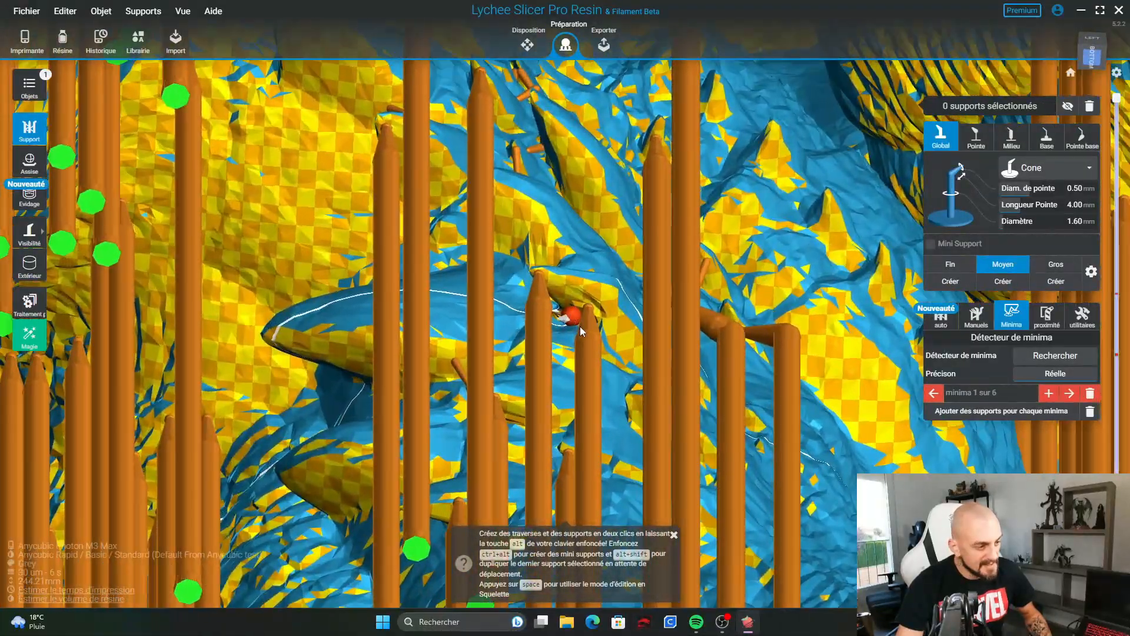
pyautogui.scroll(2, 580, 331)
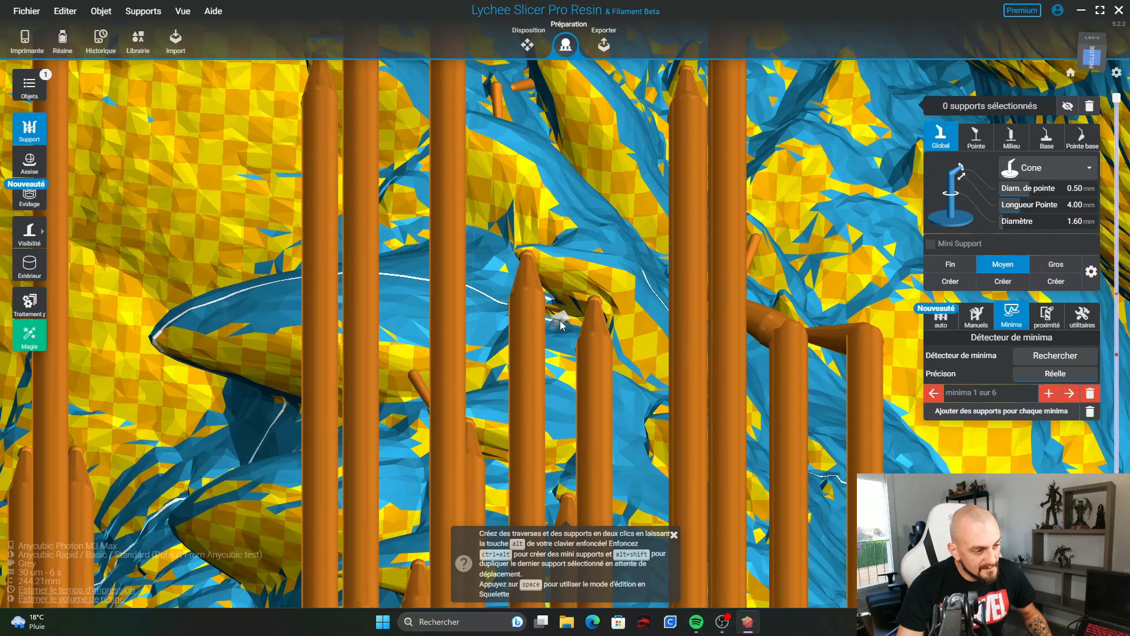
pyautogui.keyDown('ctrl'); pyautogui.keyDown('alt'); pyautogui.click(560, 325); pyautogui.keyUp('alt'); pyautogui.keyUp('ctrl')
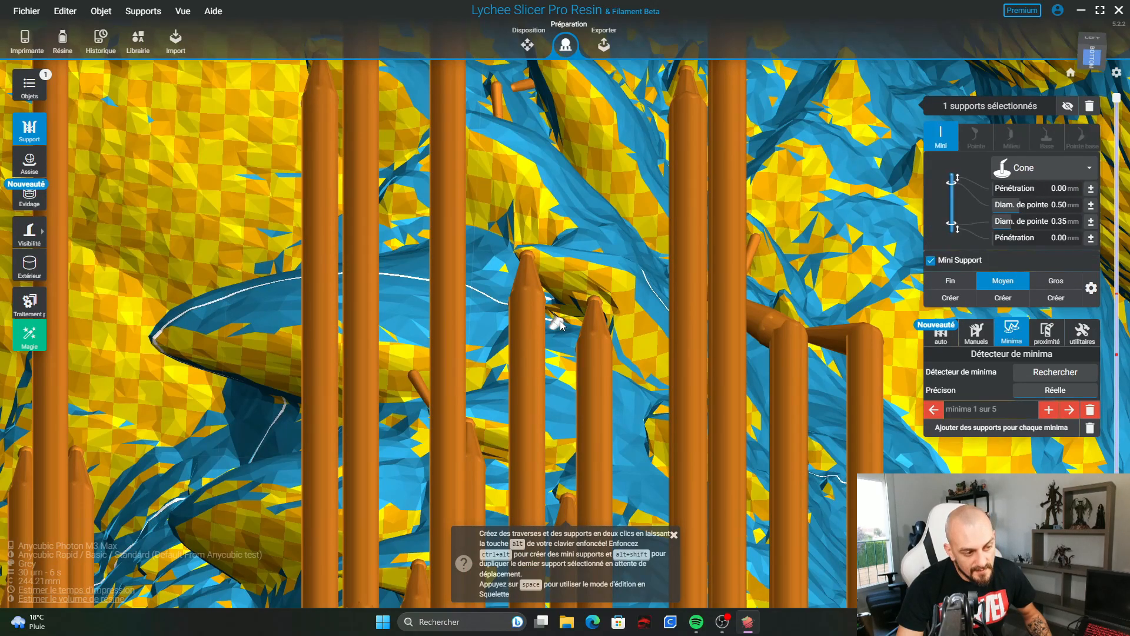
pyautogui.moveTo(638, 278); pyautogui.dragTo(637, 301, button='right')
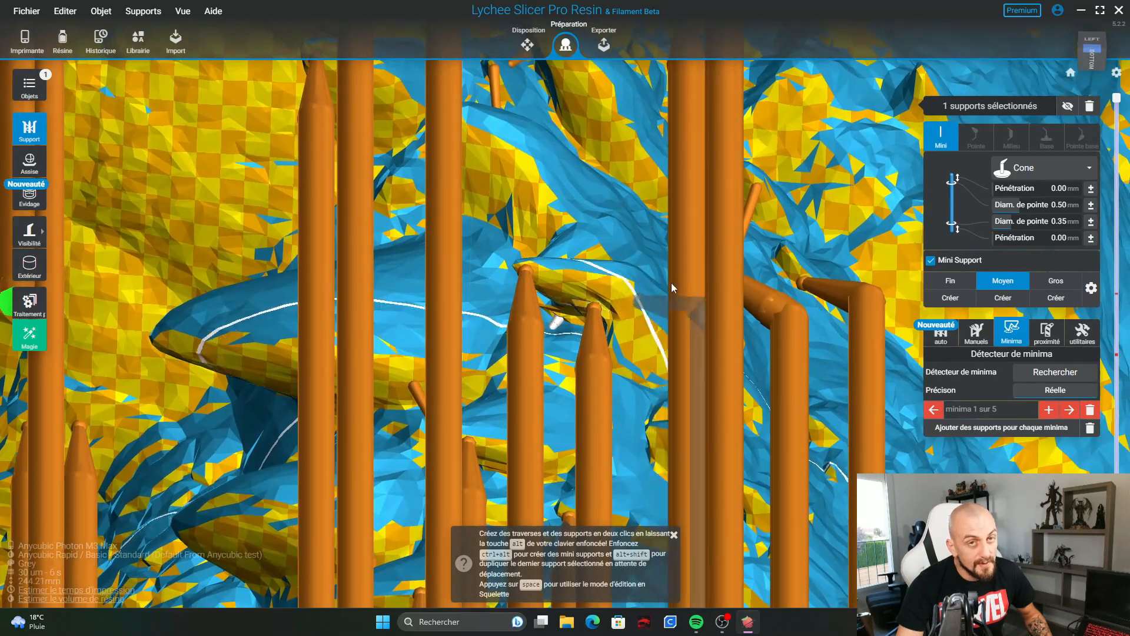
# Step: Go to the next remaining minimum, bridge it with a mini support on the scaly back and check its surroundings
pyautogui.click(1070, 410)
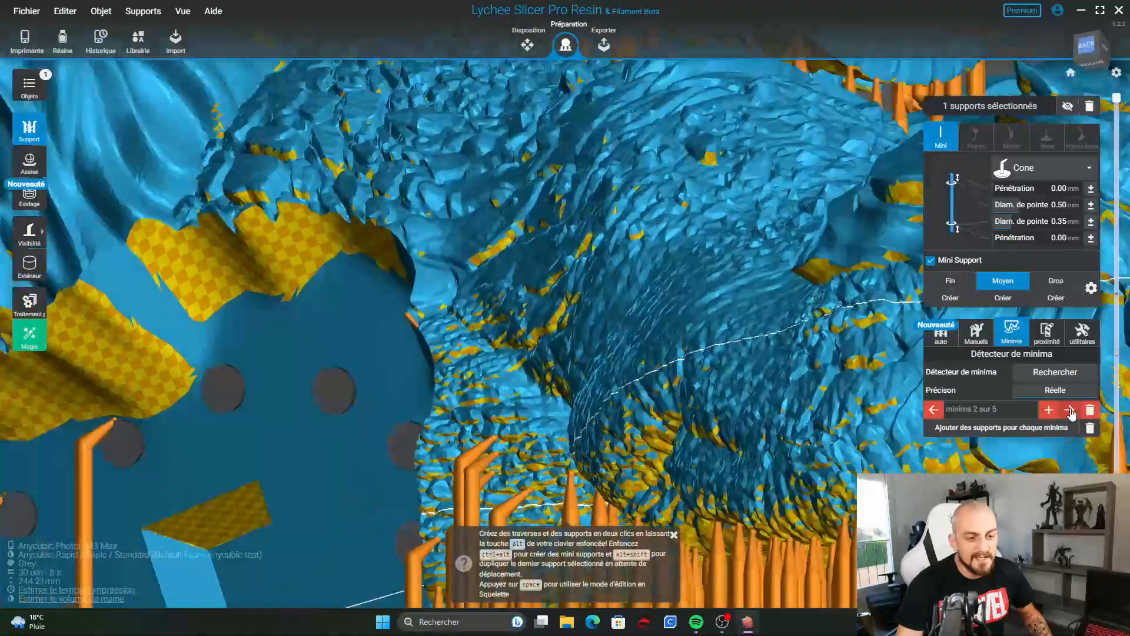
pyautogui.moveTo(637, 347); pyautogui.dragTo(596, 340, button='right')
pyautogui.scroll(-10, 595, 340)
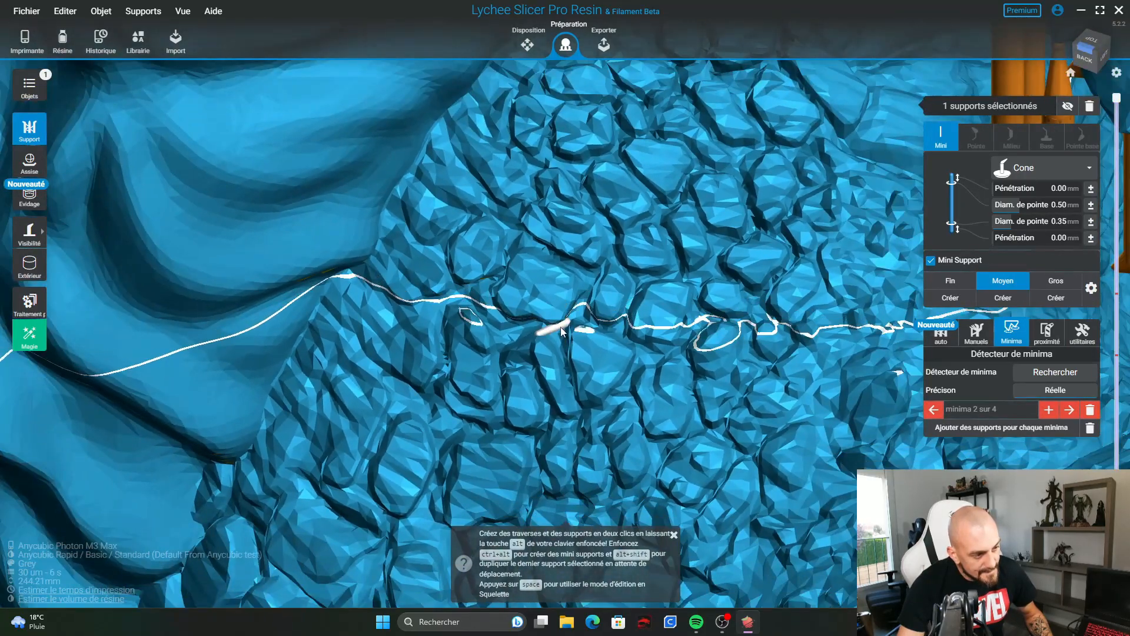
pyautogui.scroll(-10, 602, 320)
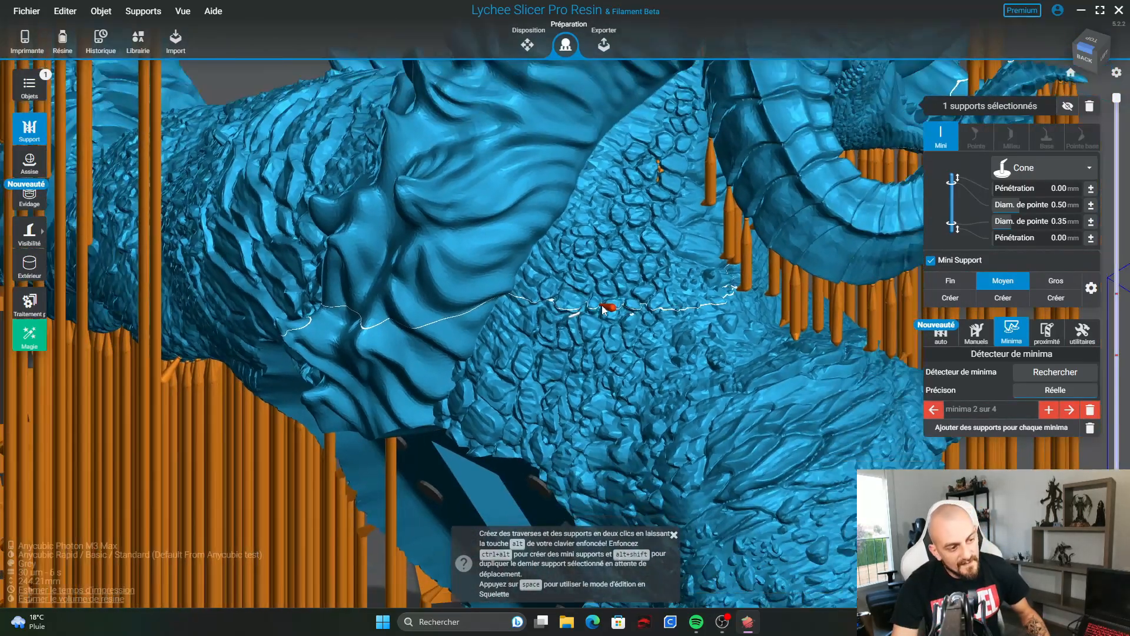
pyautogui.scroll(-5, 599, 311)
pyautogui.scroll(6, 582, 324)
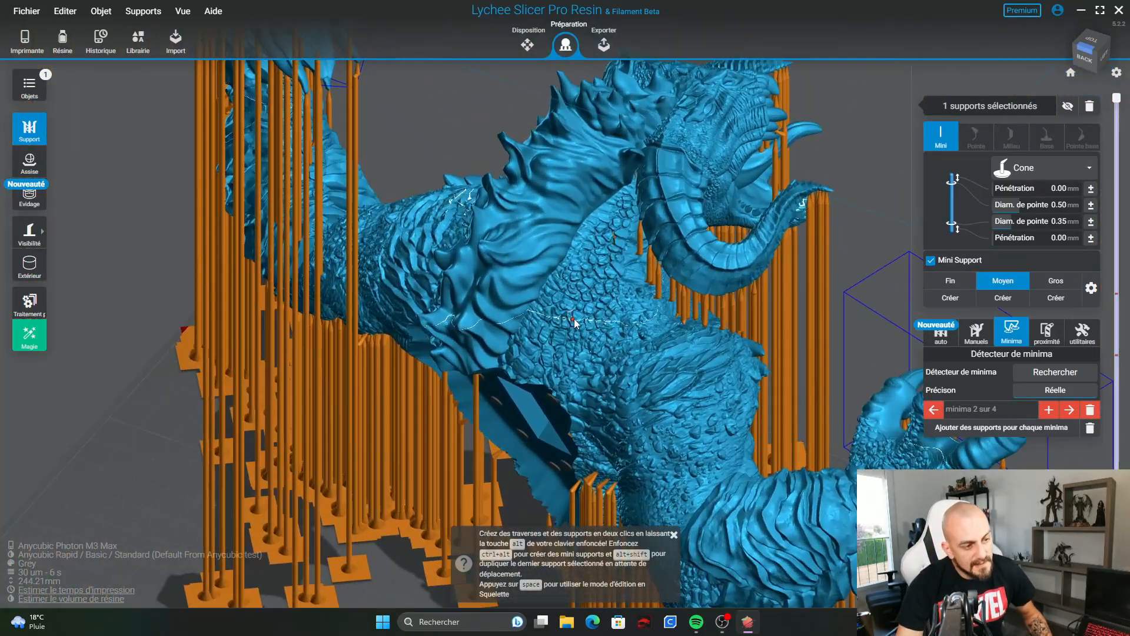
pyautogui.moveTo(586, 318); pyautogui.dragTo(648, 270, button='right')
pyautogui.scroll(-8, 649, 270)
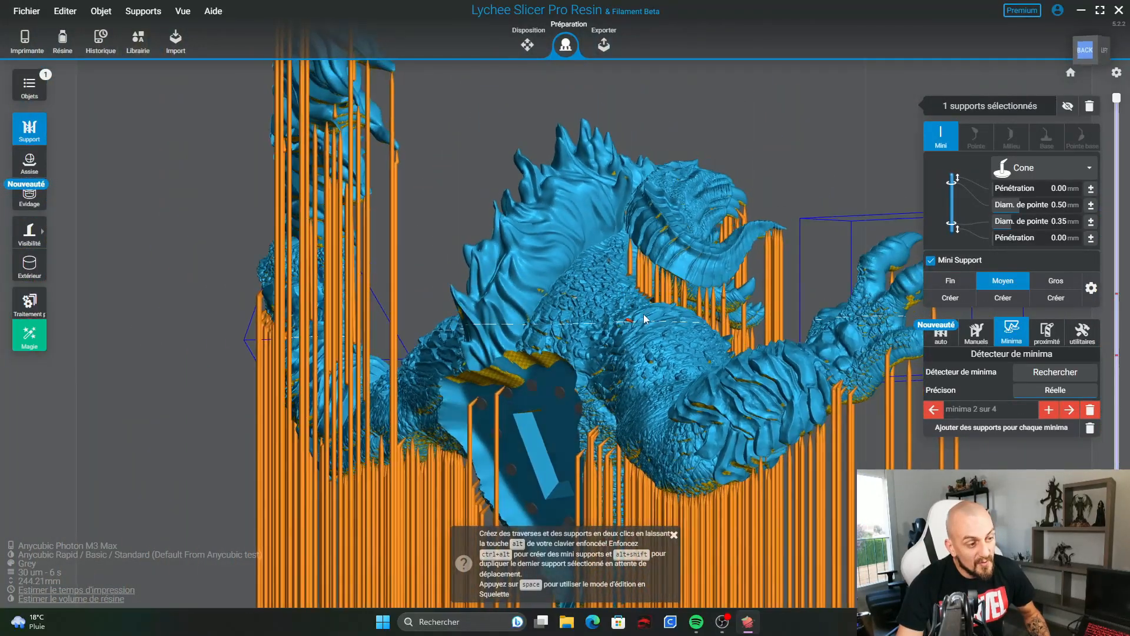
# Step: Support the following minimum in the crevice above the rounded folds with a mini support and advance to the next one
pyautogui.click(1070, 410)
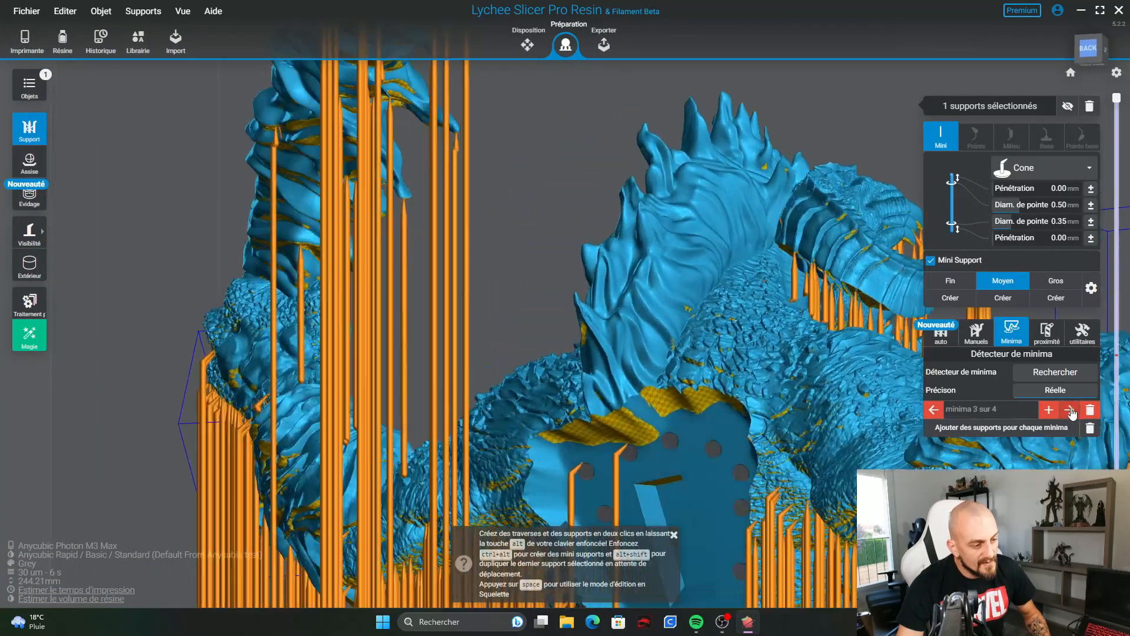
pyautogui.moveTo(486, 357); pyautogui.dragTo(556, 336, button='right')
pyautogui.moveTo(709, 278); pyautogui.dragTo(546, 326, button='right')
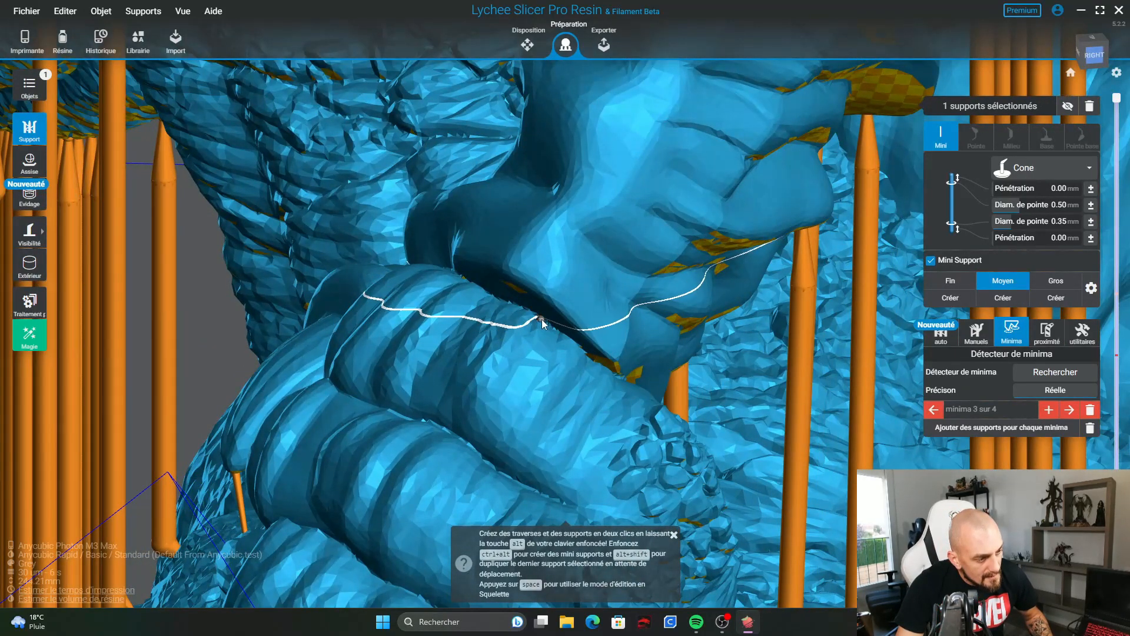
pyautogui.click(1070, 411)
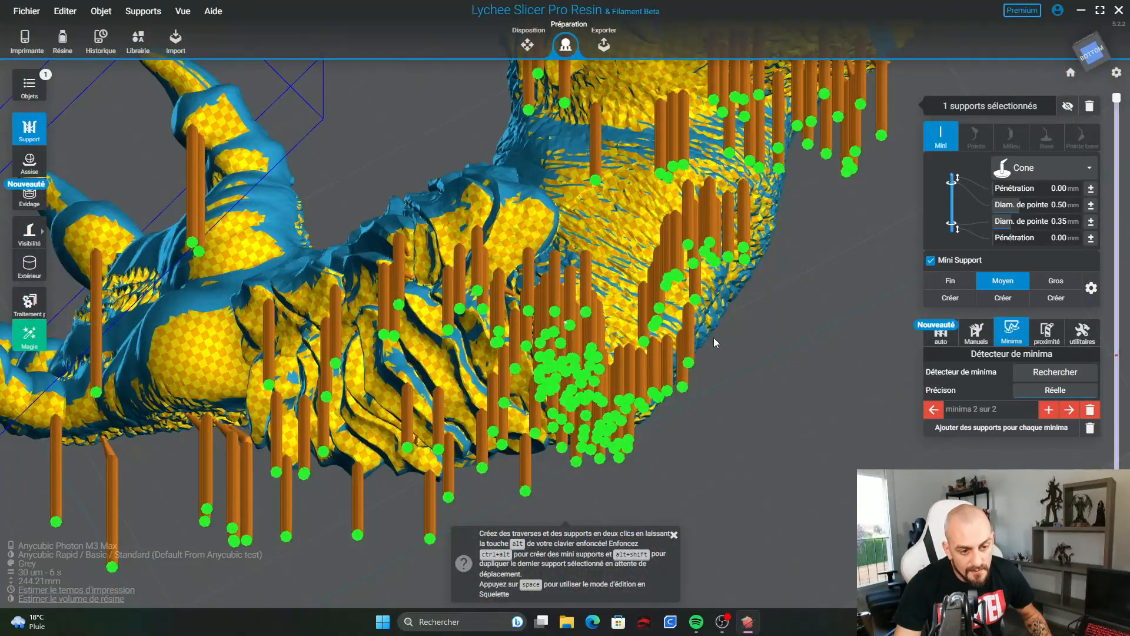
# Step: Attach a standard medium support to the minimum hidden in the dense support cluster on the scaly underside
pyautogui.moveTo(718, 346); pyautogui.dragTo(686, 291, button='right')
pyautogui.scroll(5, 578, 320)
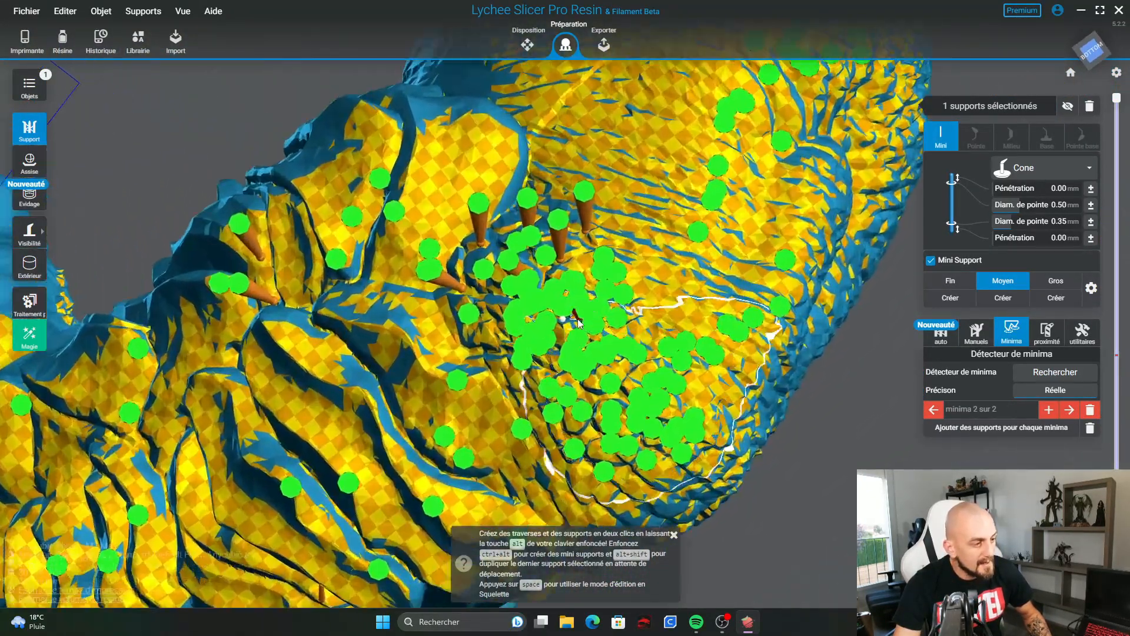
pyautogui.scroll(10, 578, 321)
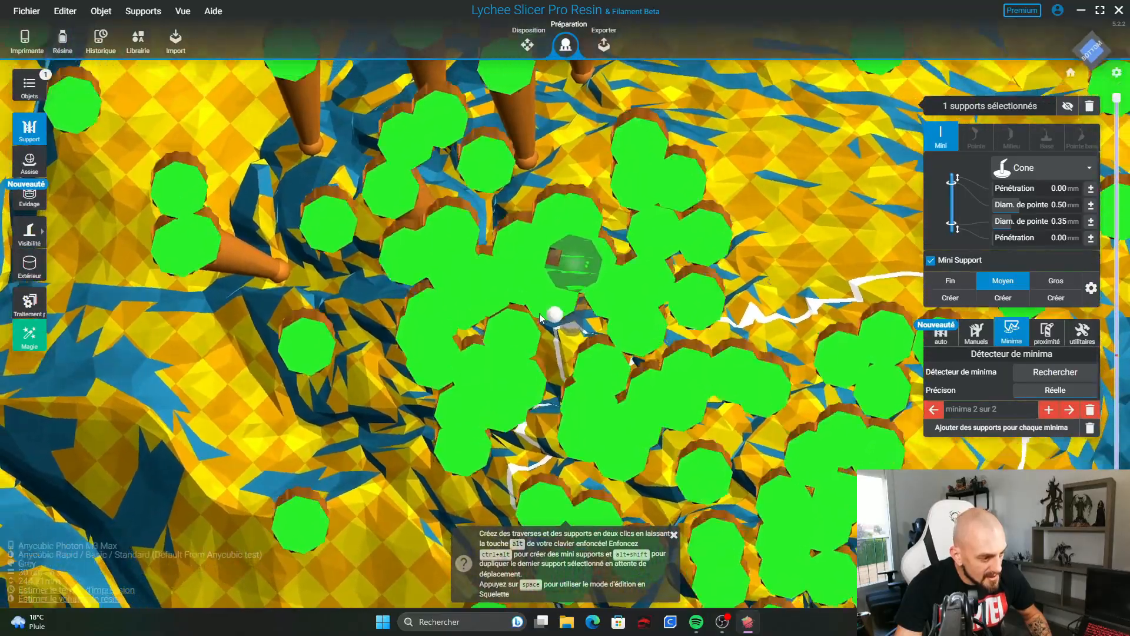
pyautogui.moveTo(540, 319); pyautogui.dragTo(184, 269, button='right')
pyautogui.moveTo(694, 298); pyautogui.dragTo(659, 296, button='right')
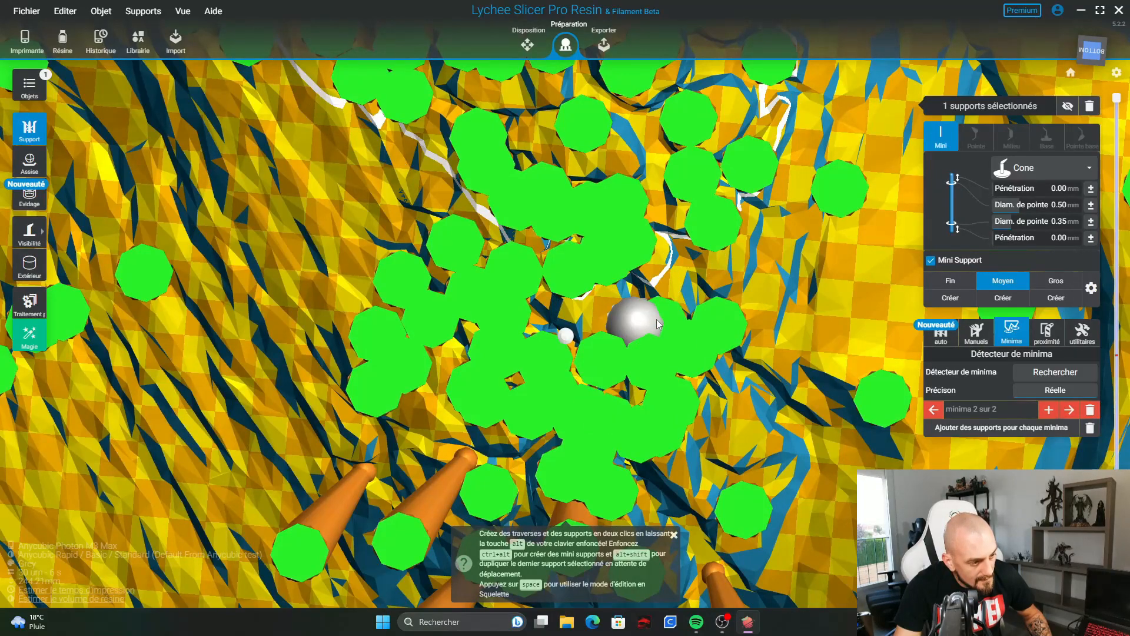
pyautogui.click(566, 336)
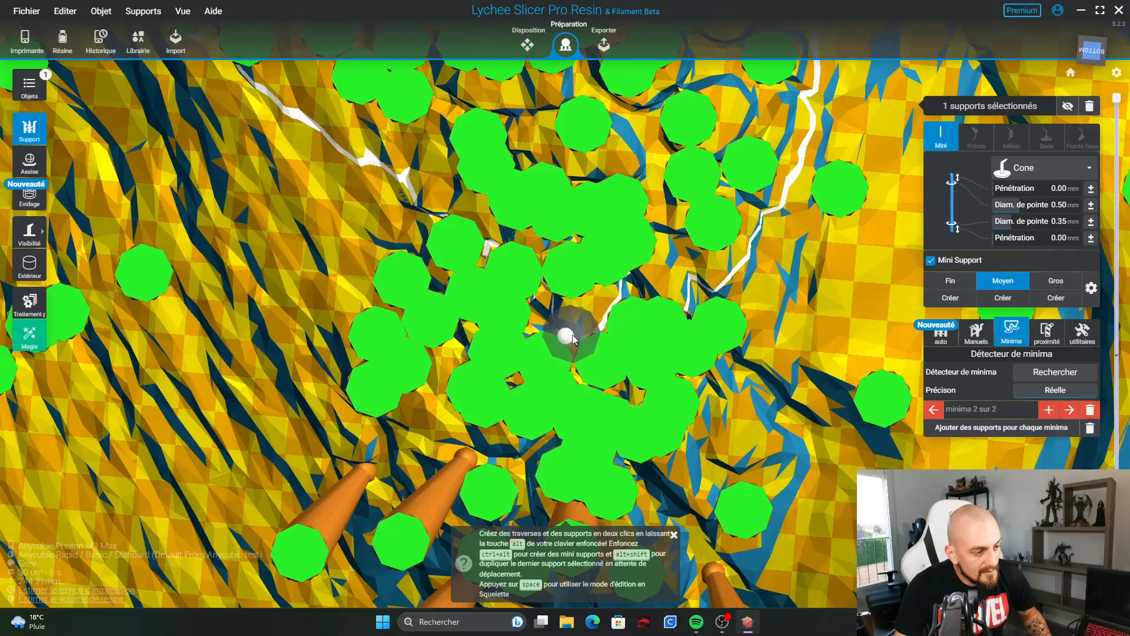
pyautogui.press('Escape')
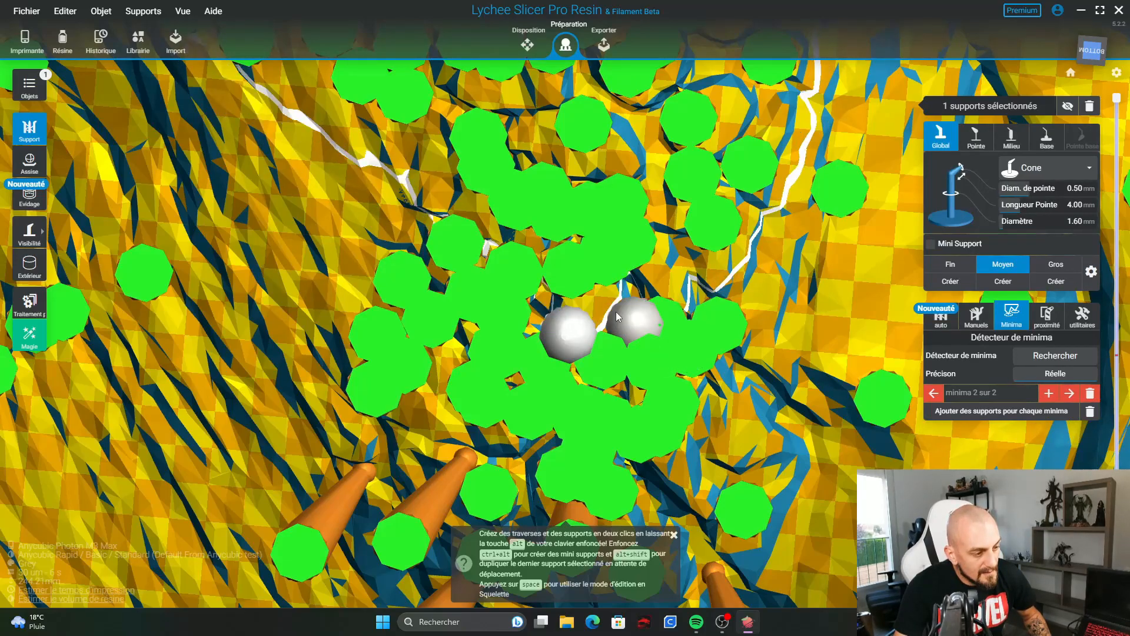
pyautogui.moveTo(598, 303); pyautogui.dragTo(597, 305, button='right')
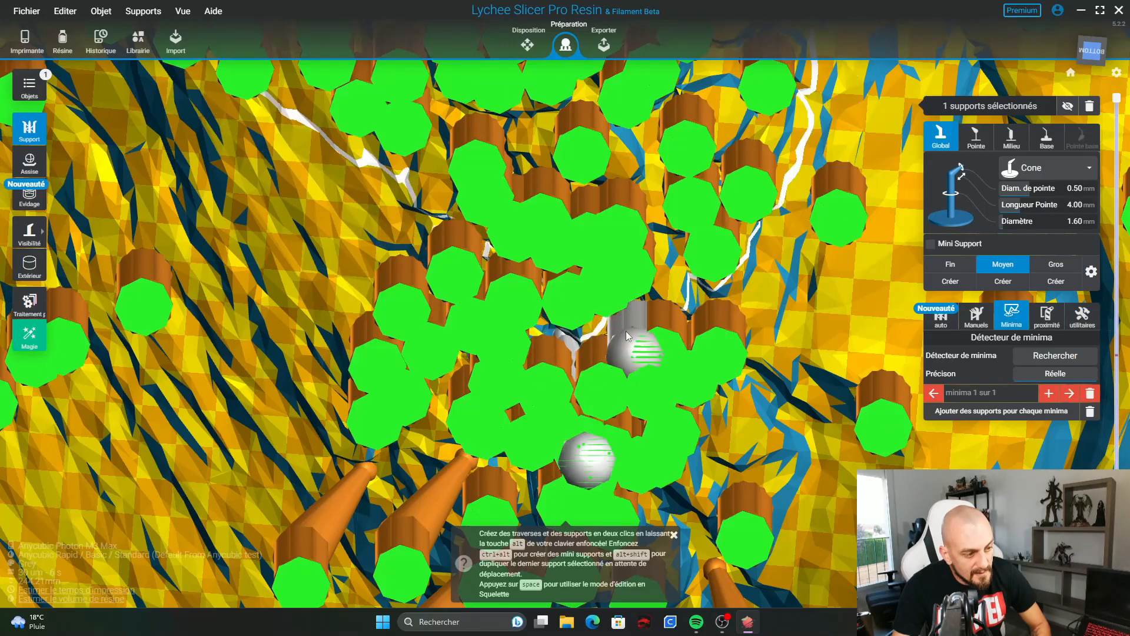
# Step: Go to the last remaining minimum and attach a standard support in the crease where the arm meets the body
pyautogui.click(1070, 393)
pyautogui.scroll(5, 607, 353)
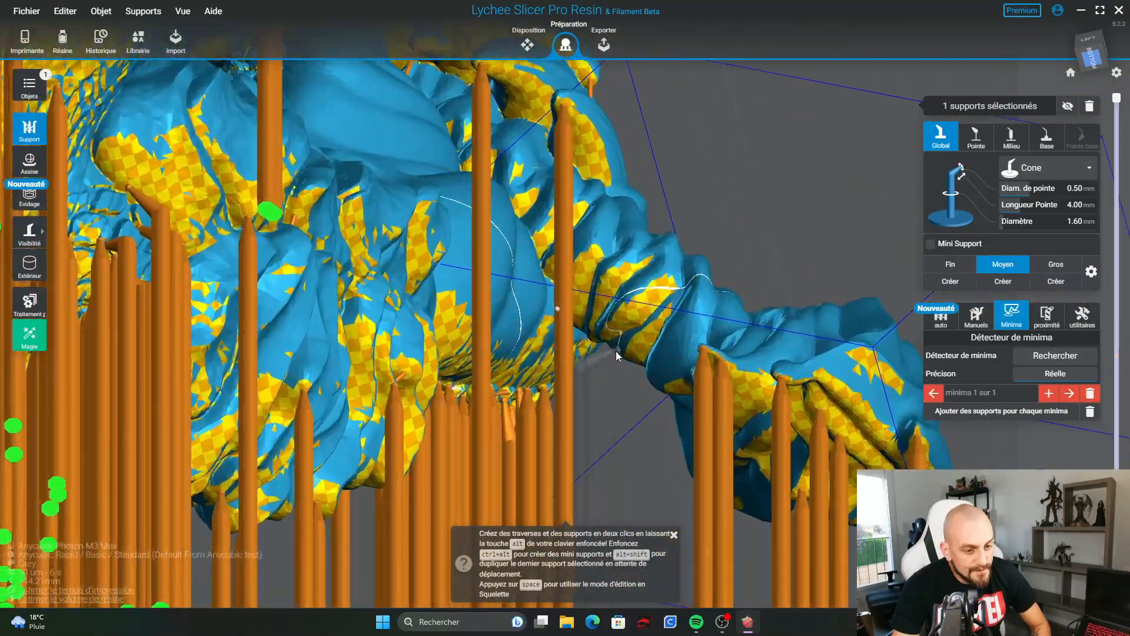
pyautogui.scroll(-5, 581, 381)
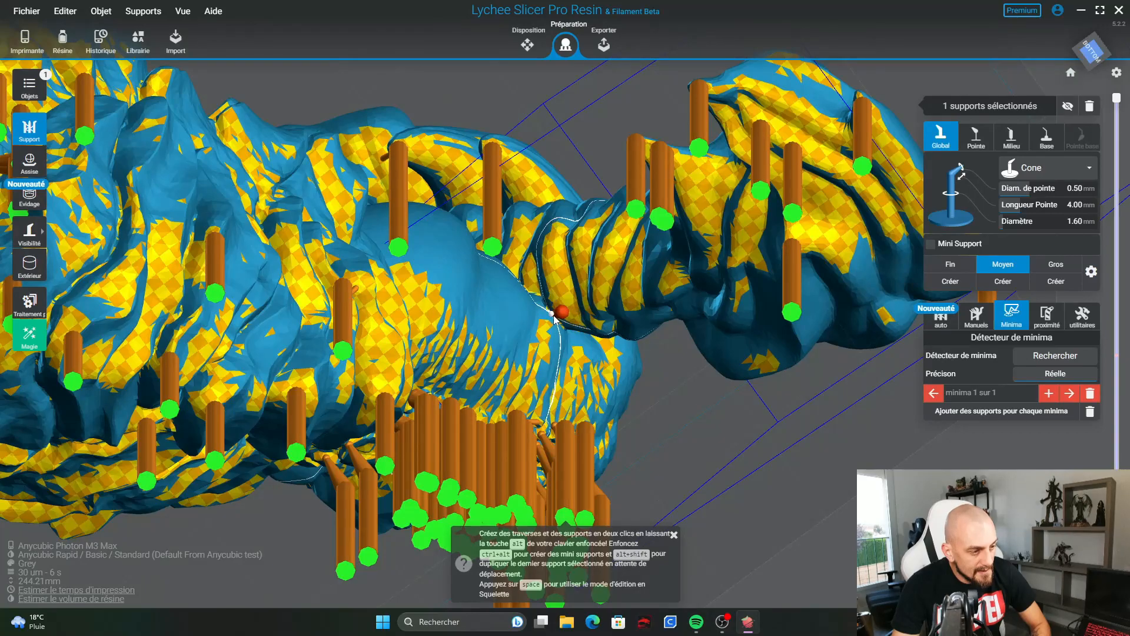
pyautogui.click(552, 318)
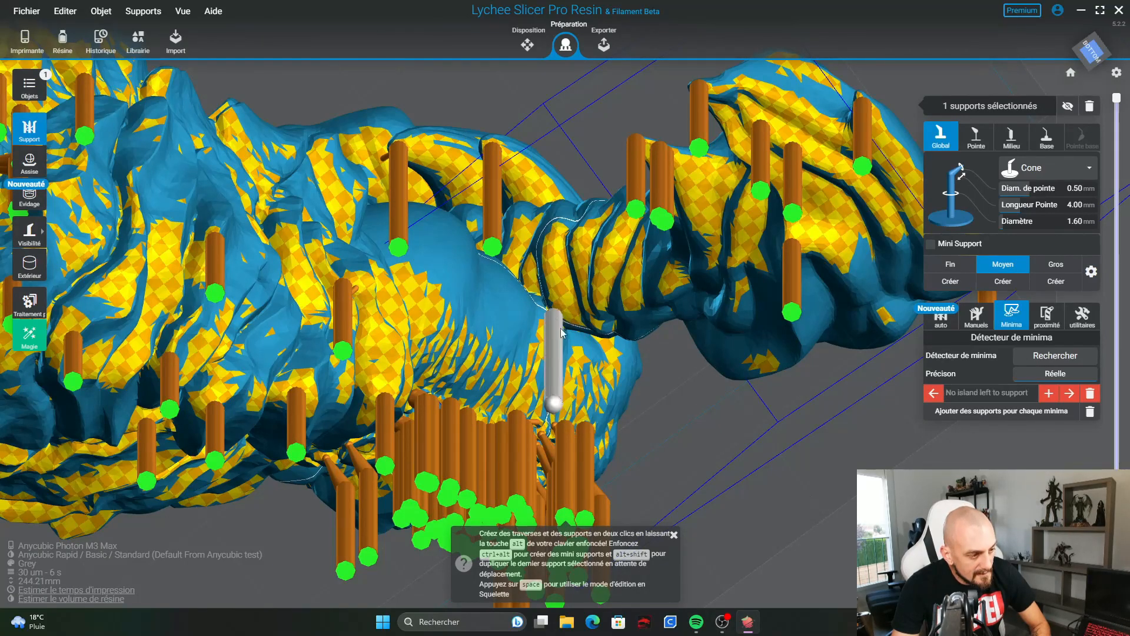
# Step: Review the supported bust from the front and display the automatic support options
pyautogui.moveTo(634, 400); pyautogui.dragTo(582, 367, button='right')
pyautogui.scroll(-10, 582, 368)
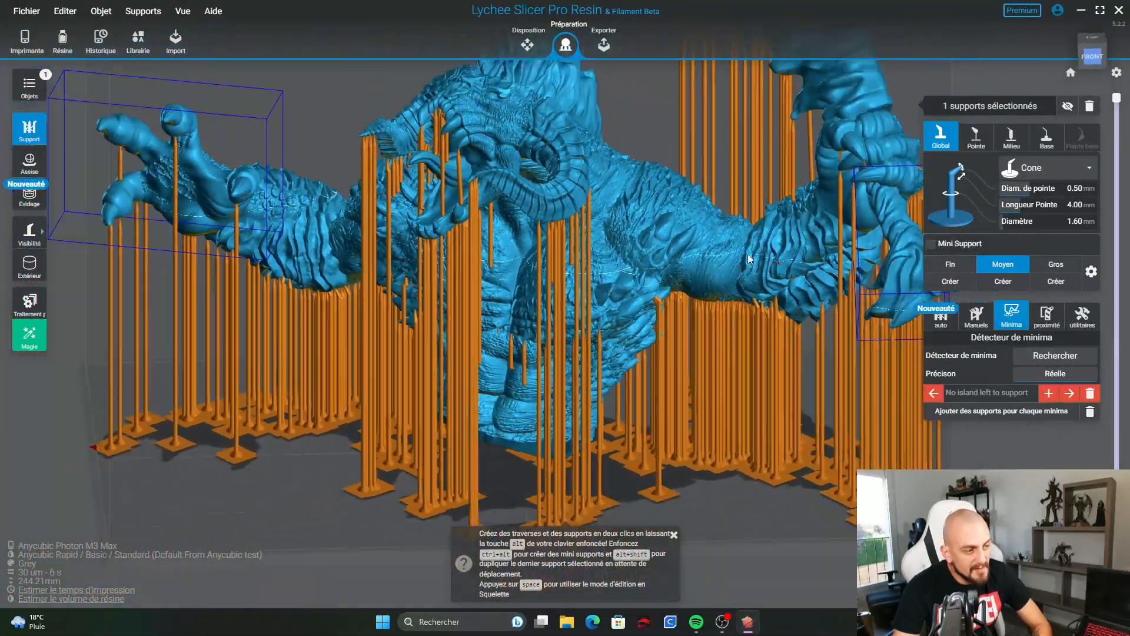
pyautogui.scroll(2, 707, 395)
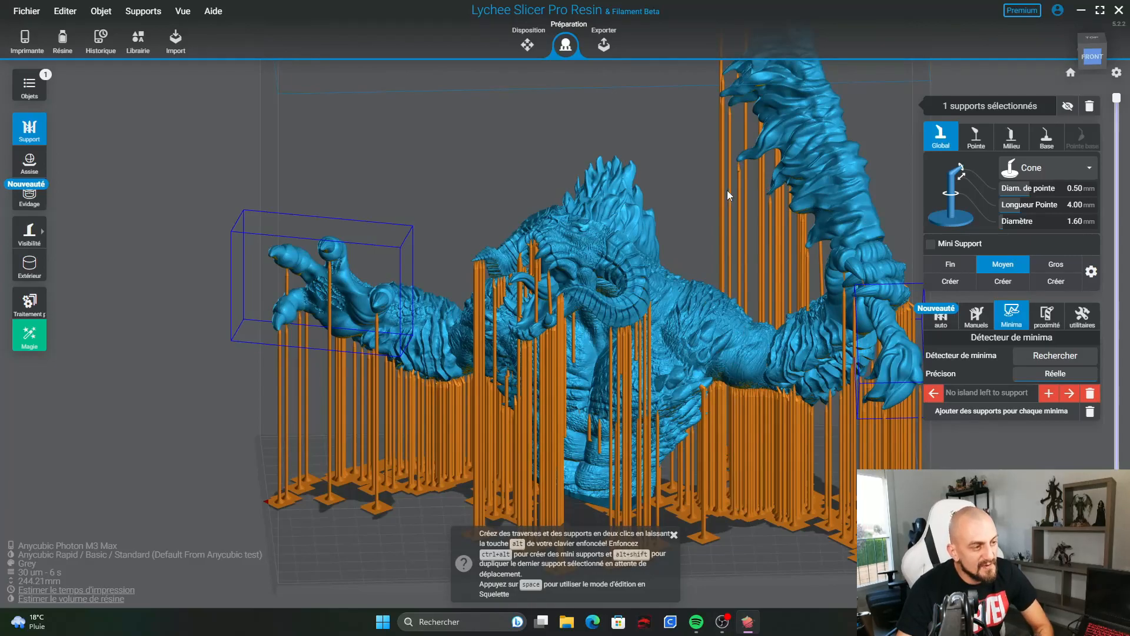
pyautogui.scroll(5, 727, 190)
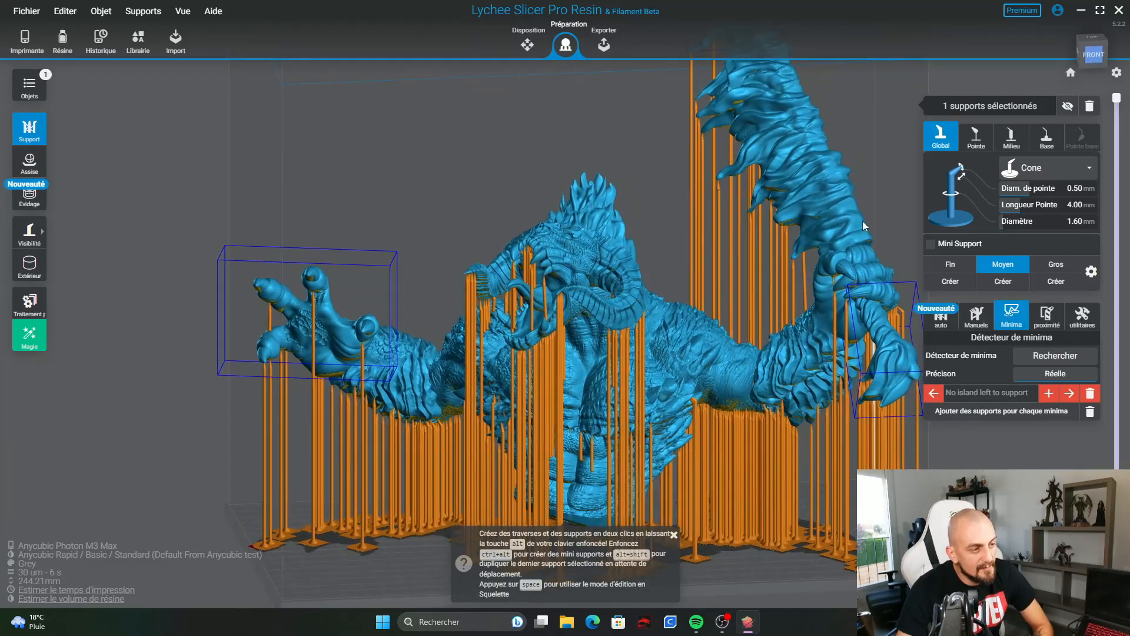
pyautogui.click(942, 318)
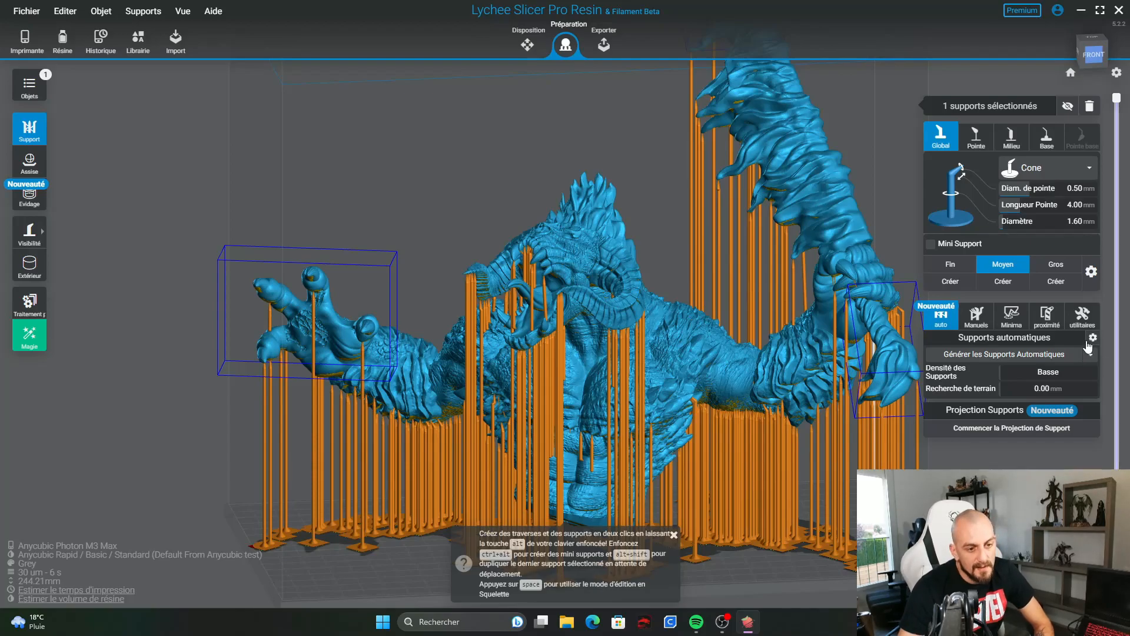
pyautogui.moveTo(1012, 454)
pyautogui.mouseDown(button='right')
pyautogui.moveTo(1022, 505)
pyautogui.moveTo(1005, 452)
pyautogui.mouseUp(button='right')
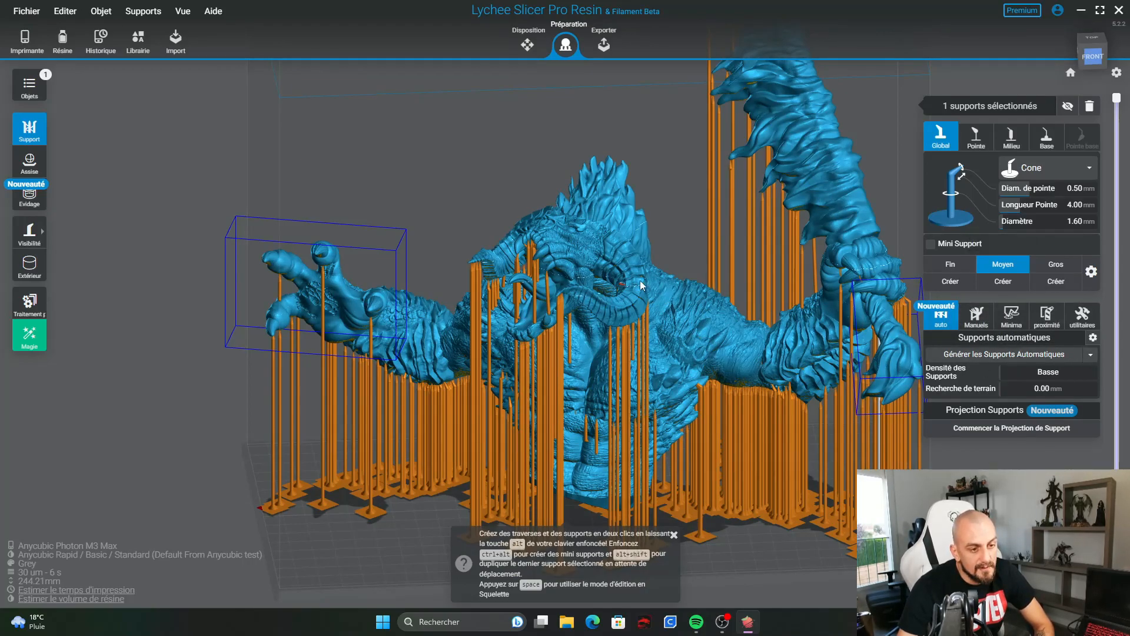
pyautogui.moveTo(656, 169); pyautogui.dragTo(646, 245)
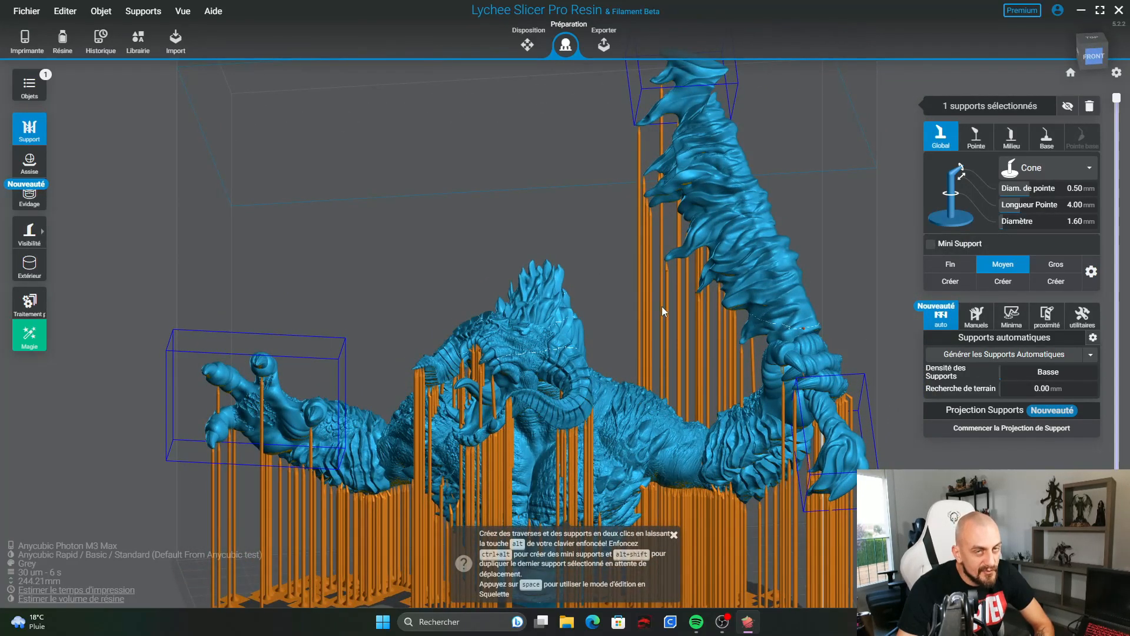
pyautogui.moveTo(581, 322); pyautogui.dragTo(585, 193)
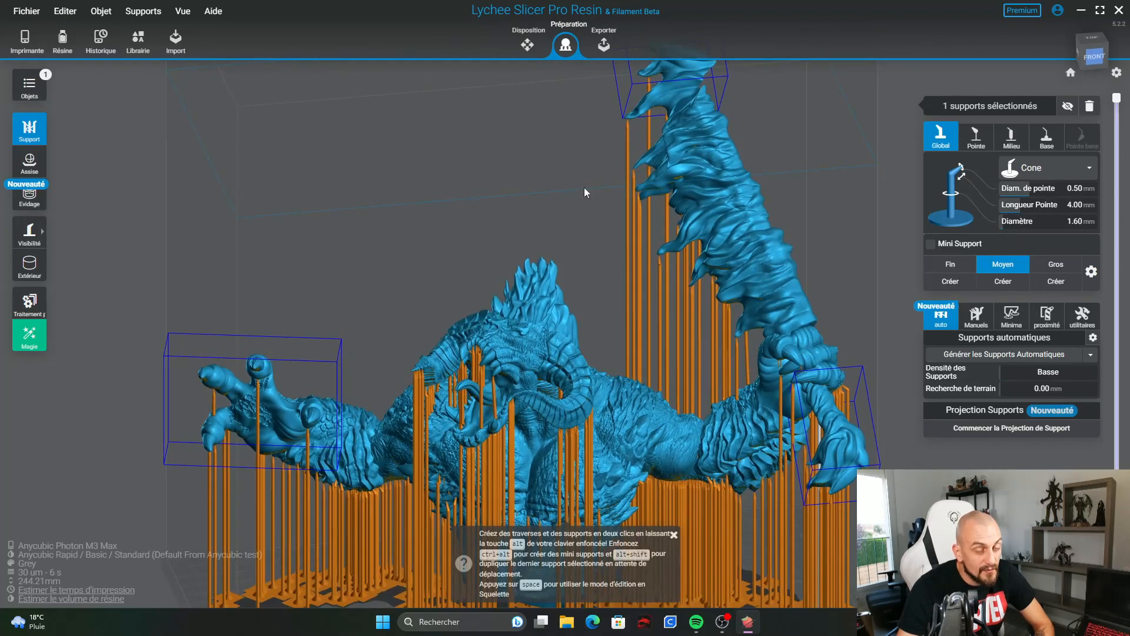
# Step: Switch to the export stage and start a 3D export of the supported bust in .stl format
pyautogui.click(604, 44)
pyautogui.scroll(-2, 563, 322)
pyautogui.moveTo(873, 330); pyautogui.dragTo(860, 295)
pyautogui.moveTo(855, 380); pyautogui.dragTo(815, 327, button='right')
pyautogui.moveTo(815, 327); pyautogui.dragTo(761, 405)
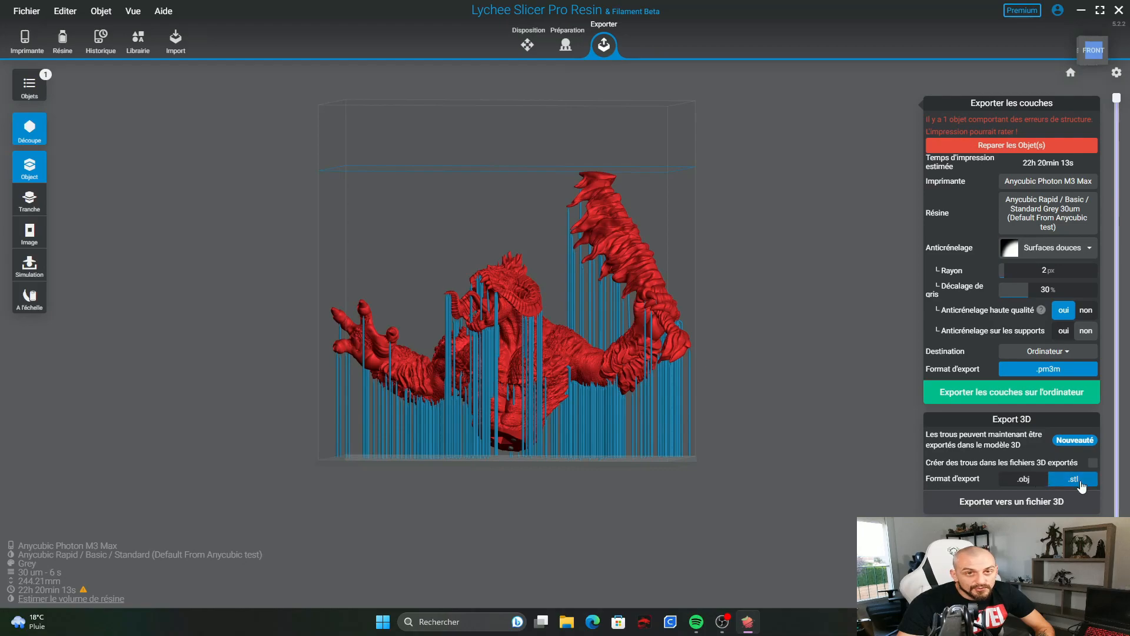
pyautogui.click(1023, 501)
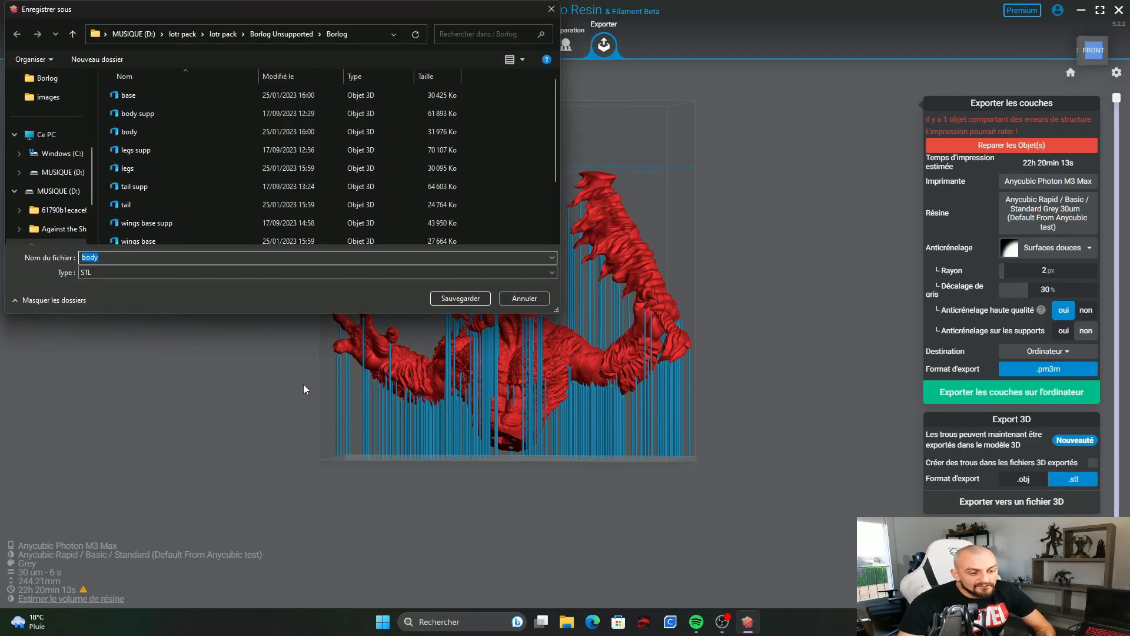
# Step: Save the exported STL on the desktop as body supp, replacing the existing file
pyautogui.scroll(3, 47, 135)
pyautogui.click(48, 96)
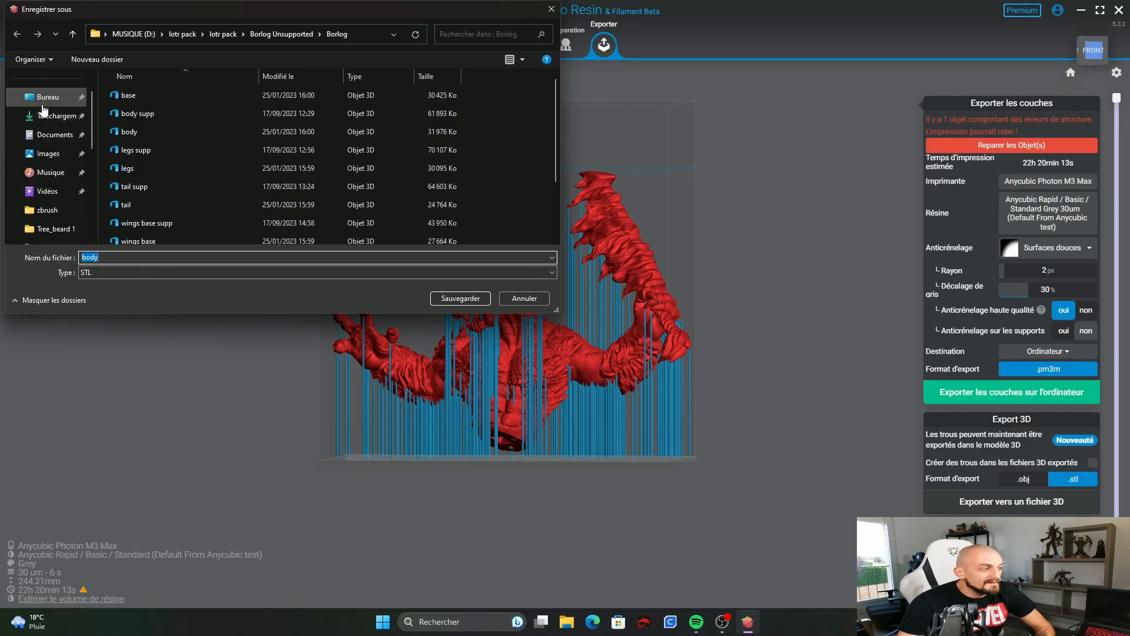
pyautogui.doubleClick(138, 257)
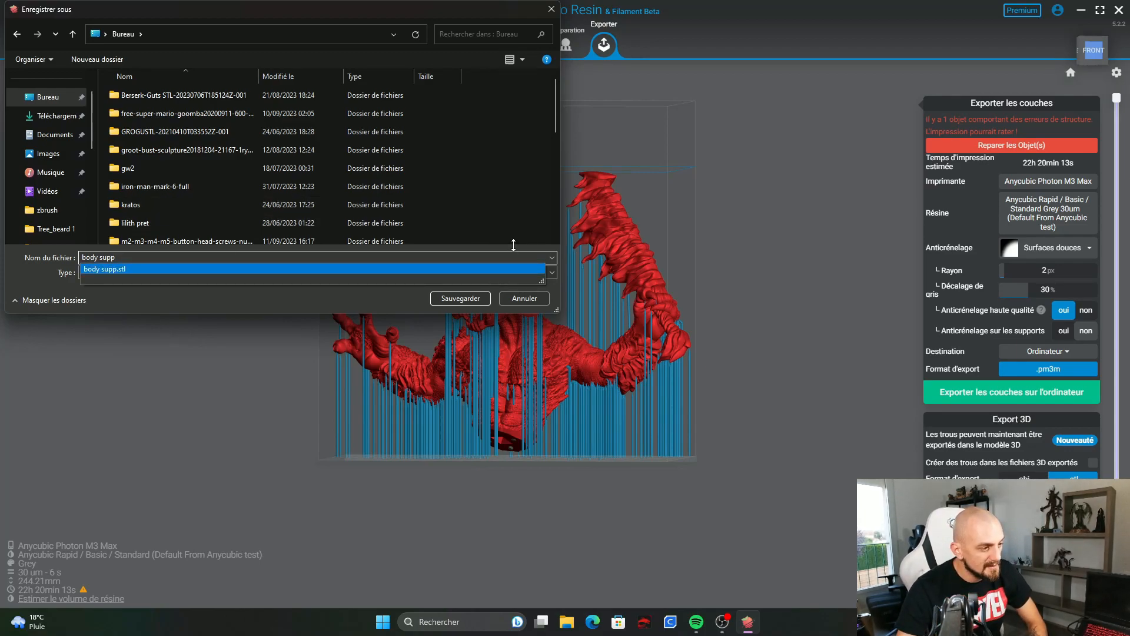
pyautogui.click(461, 298)
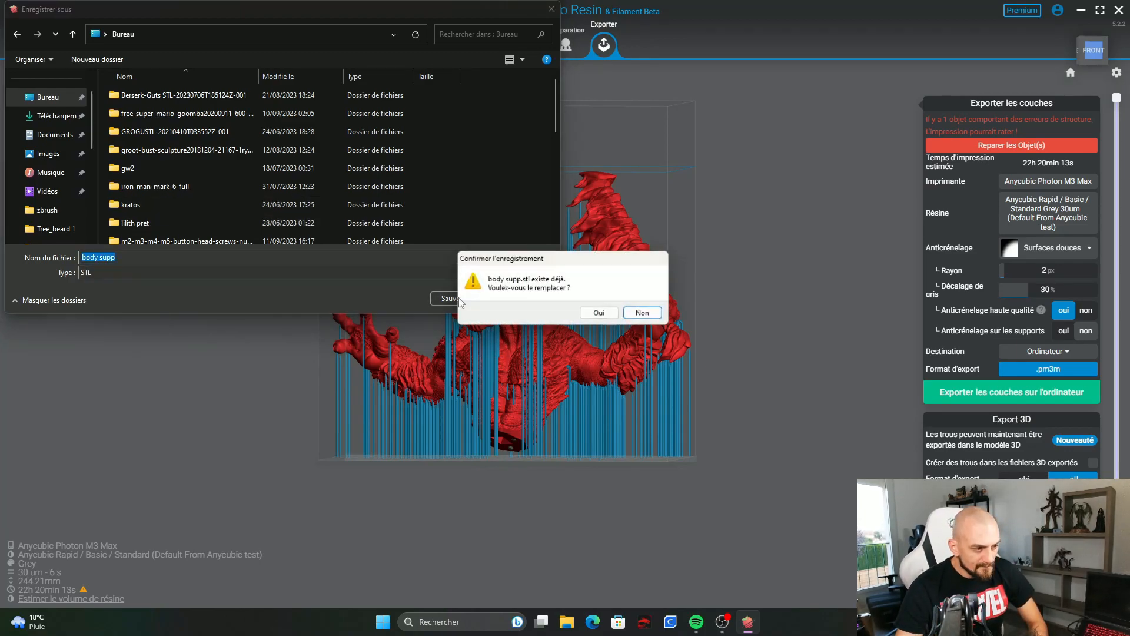
pyautogui.click(600, 313)
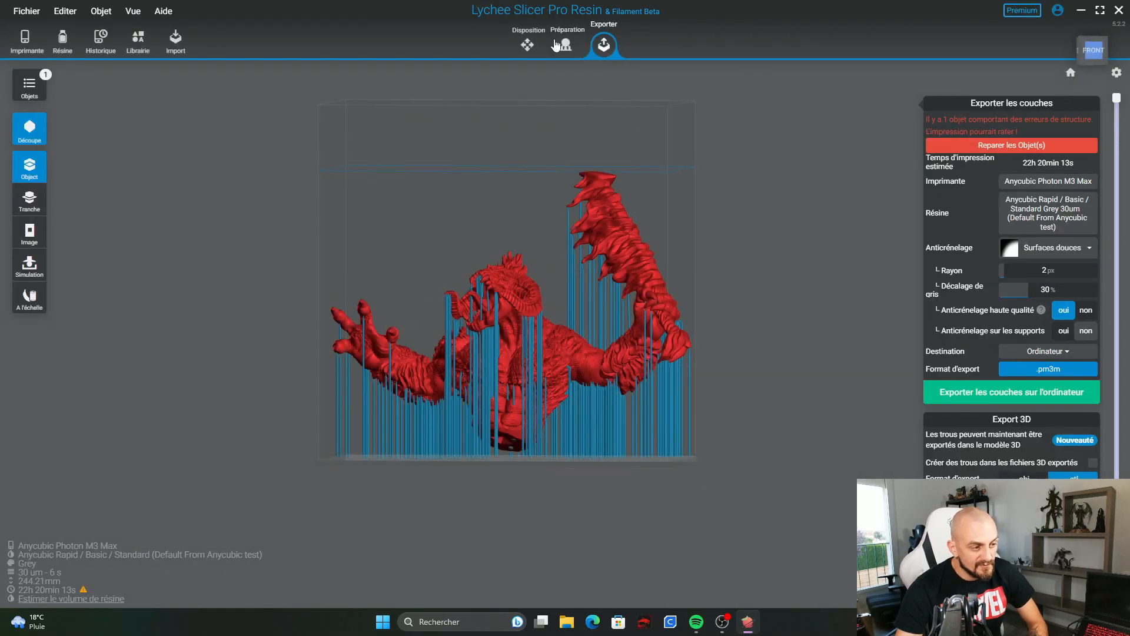
# Step: Delete the bust from the build plate in the layout stage and import body supp from the desktop
pyautogui.click(527, 44)
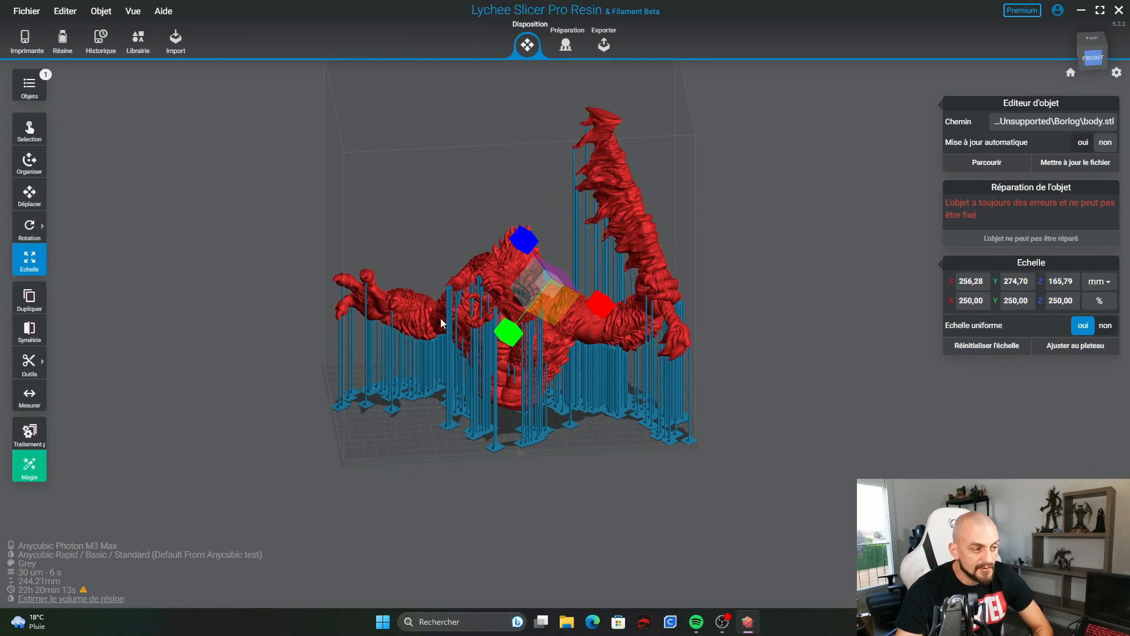
pyautogui.press('Delete')
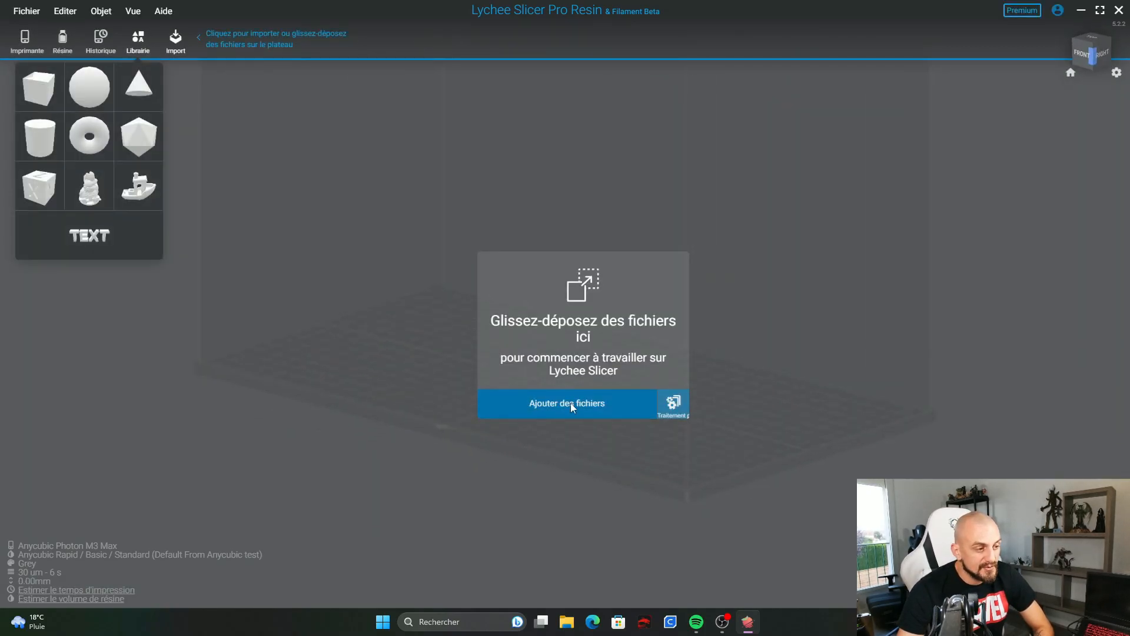
pyautogui.click(571, 403)
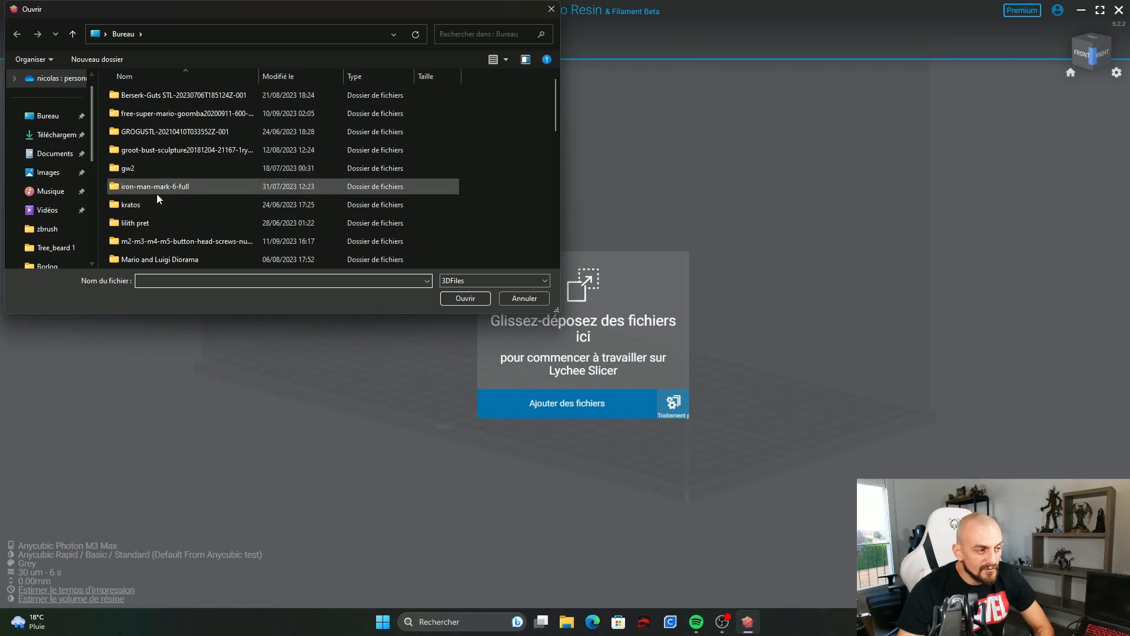
pyautogui.scroll(-8, 156, 190)
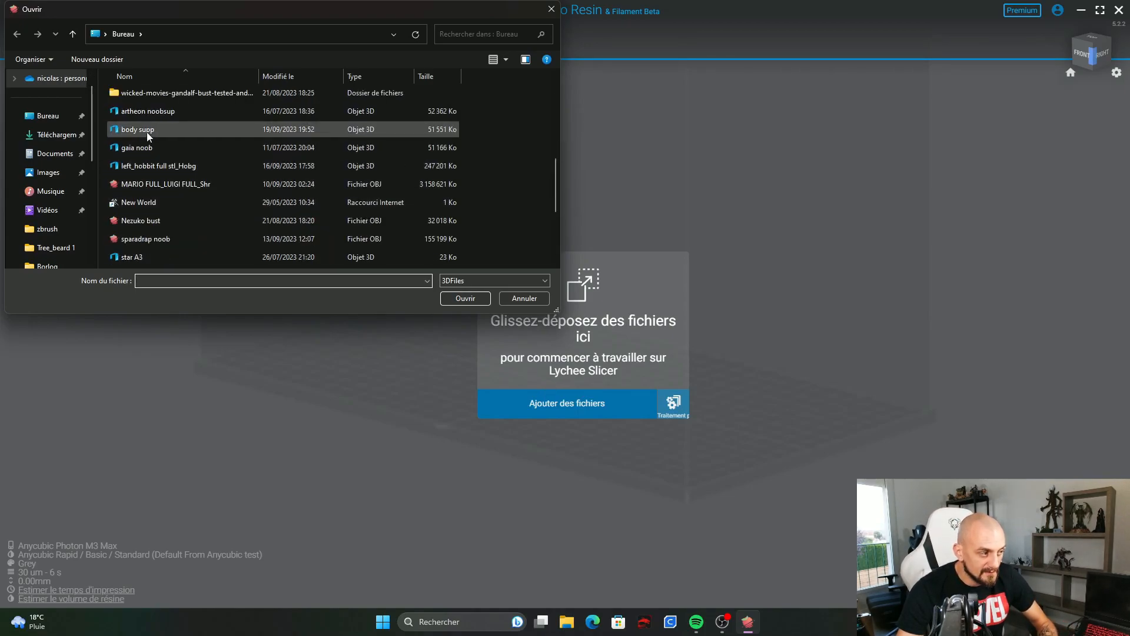
pyautogui.doubleClick(147, 131)
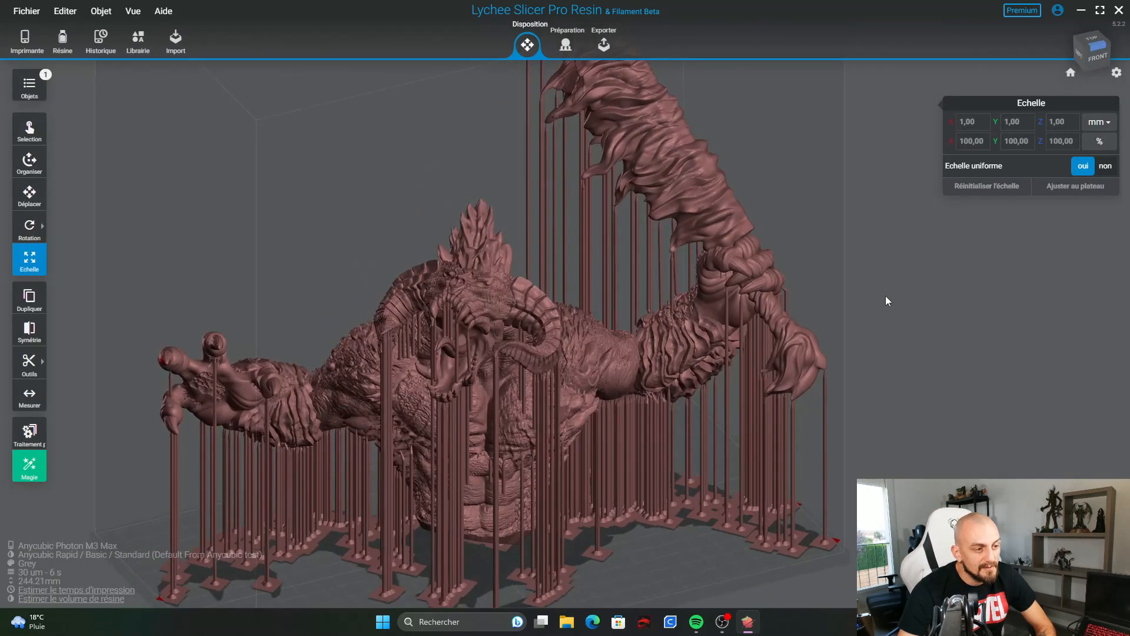
# Step: Select the imported supported bust and repair the holes in its 3D model
pyautogui.click(522, 366)
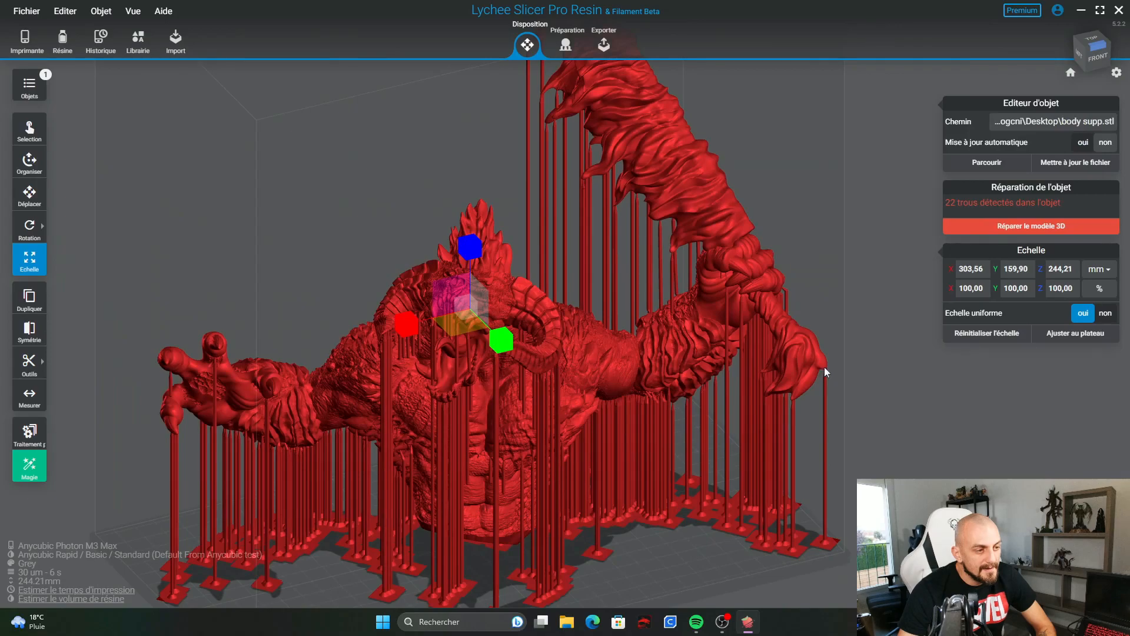
pyautogui.click(1051, 227)
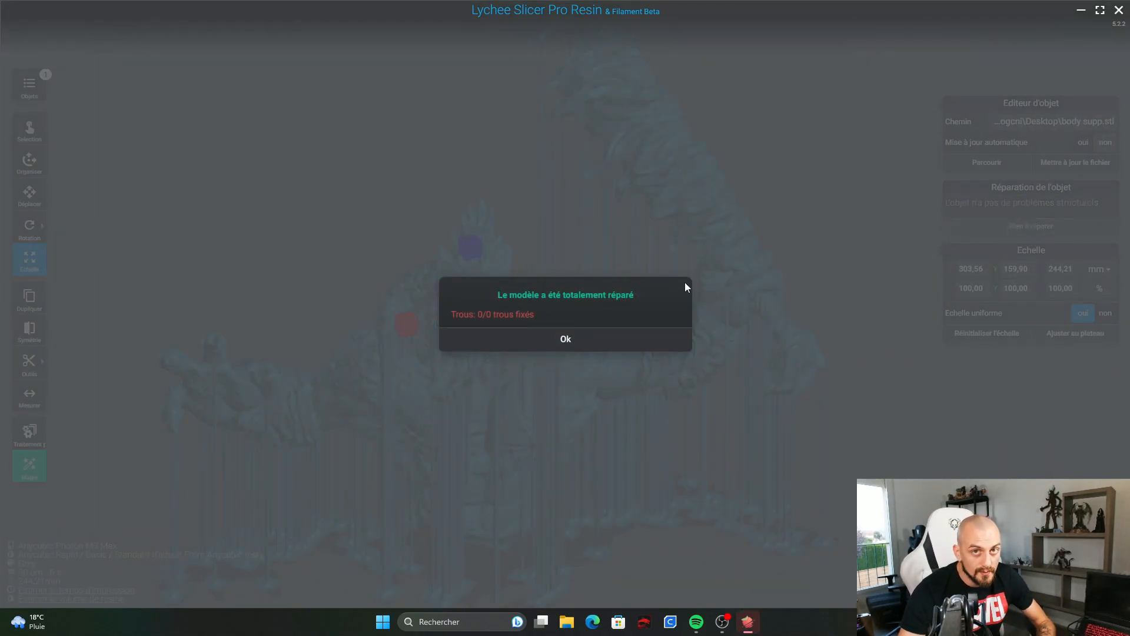
pyautogui.click(555, 341)
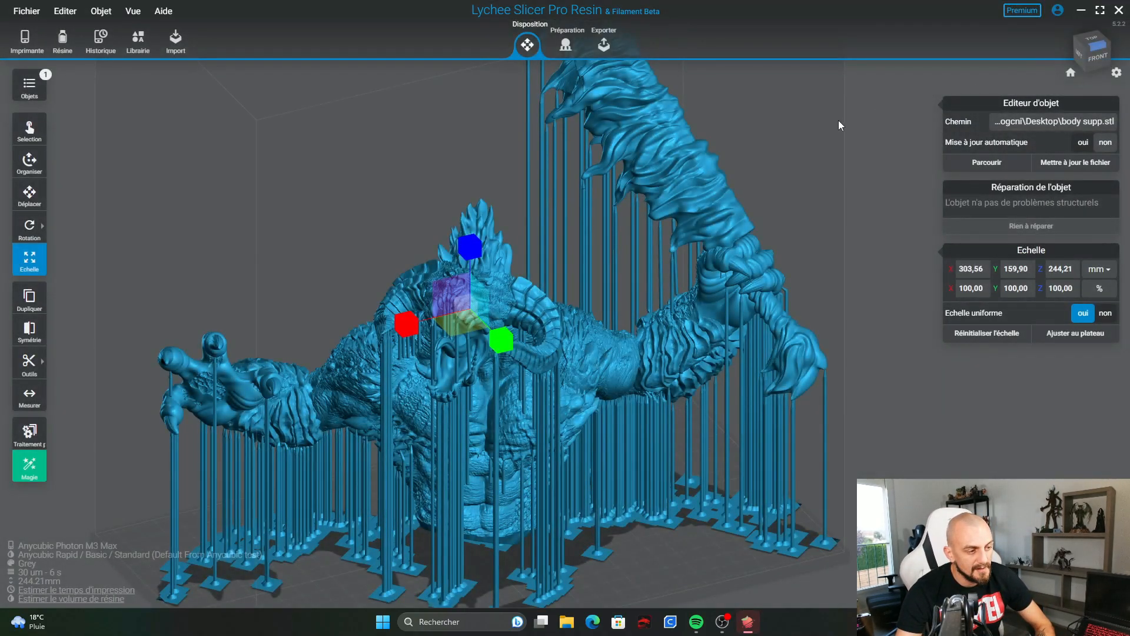
# Step: Return to the preparation stage, show the model at full height and generate automatic supports to the ground only
pyautogui.click(566, 45)
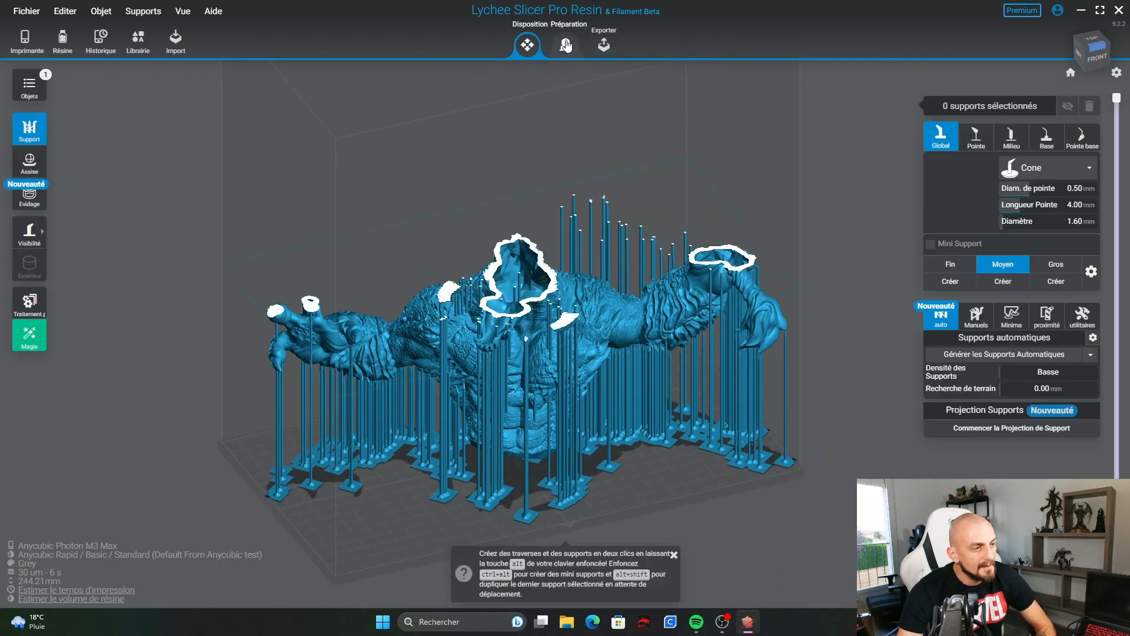
pyautogui.moveTo(1117, 337); pyautogui.dragTo(1116, 98)
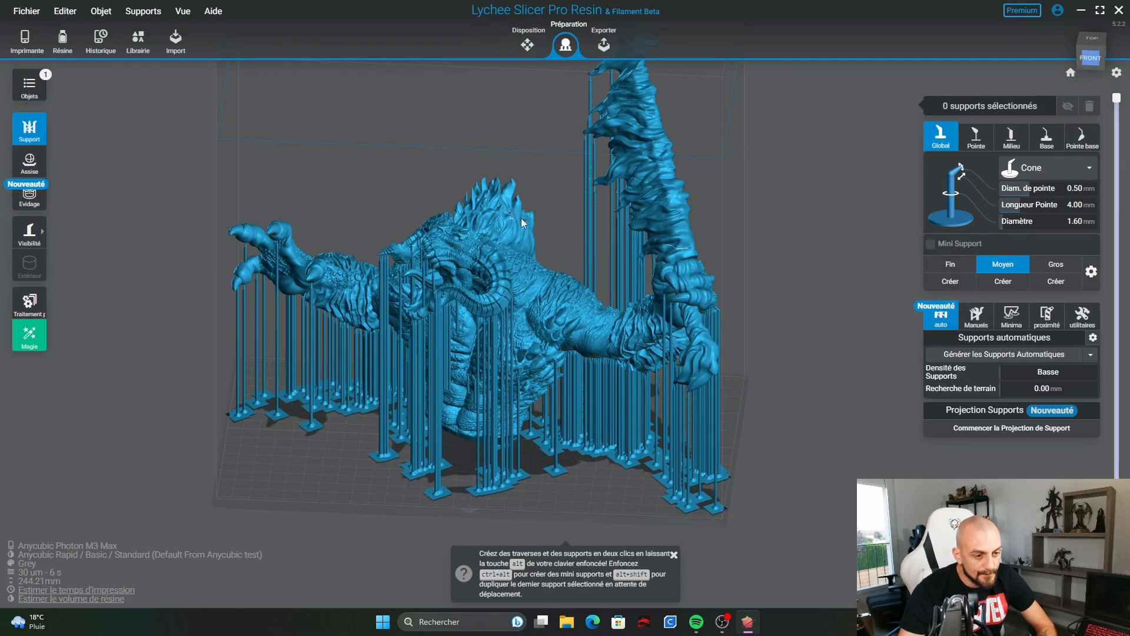
pyautogui.moveTo(716, 263); pyautogui.dragTo(356, 230, button='right')
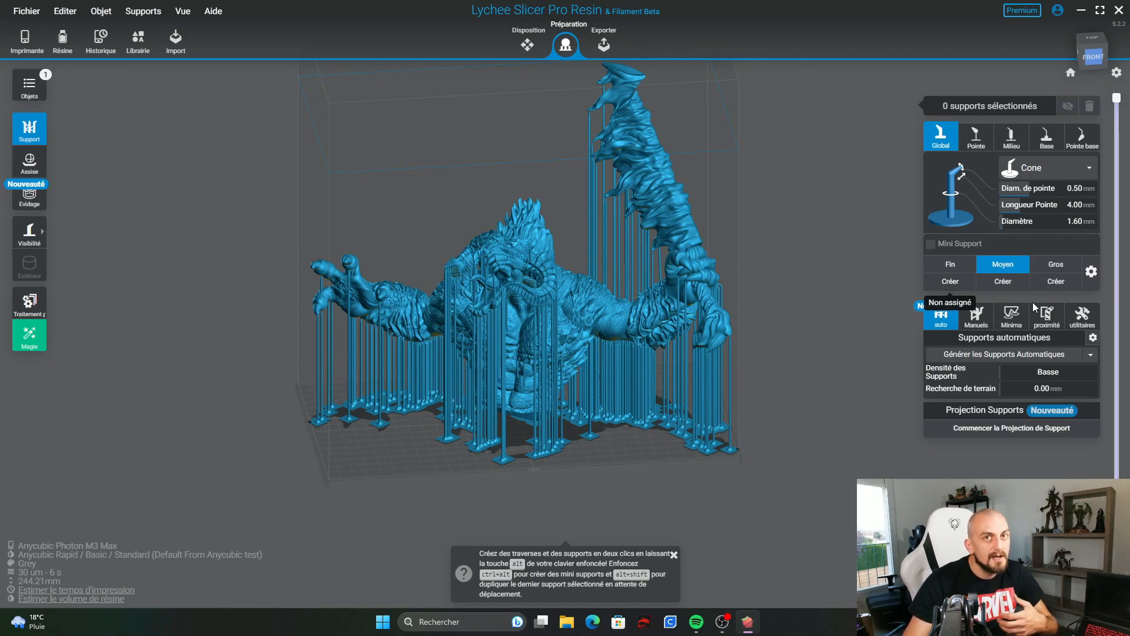
pyautogui.click(1091, 354)
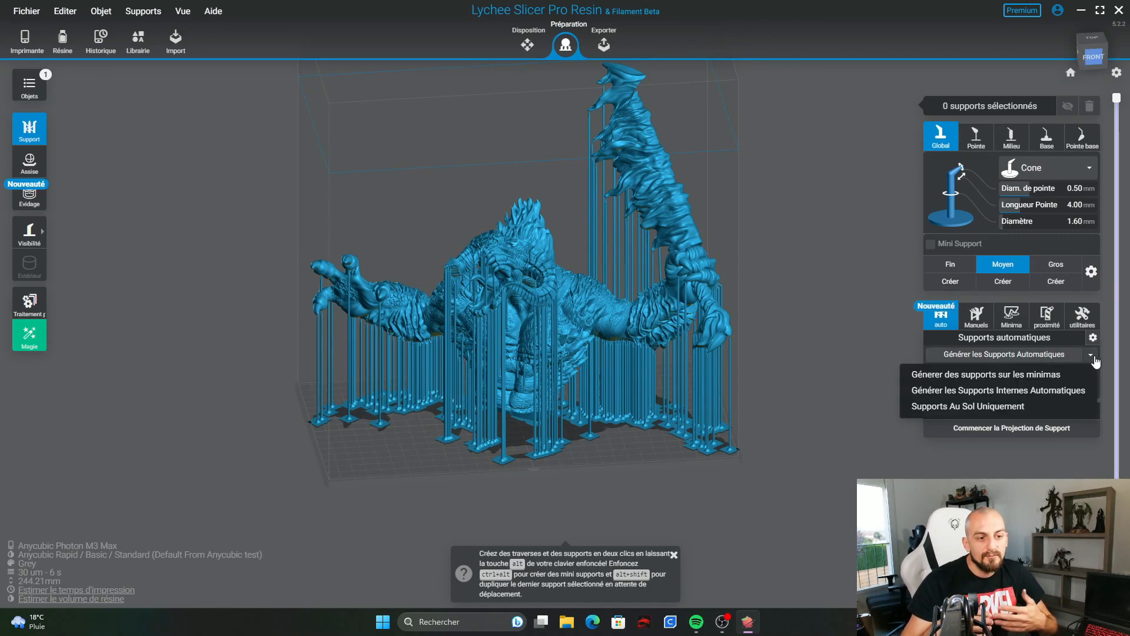
pyautogui.click(995, 407)
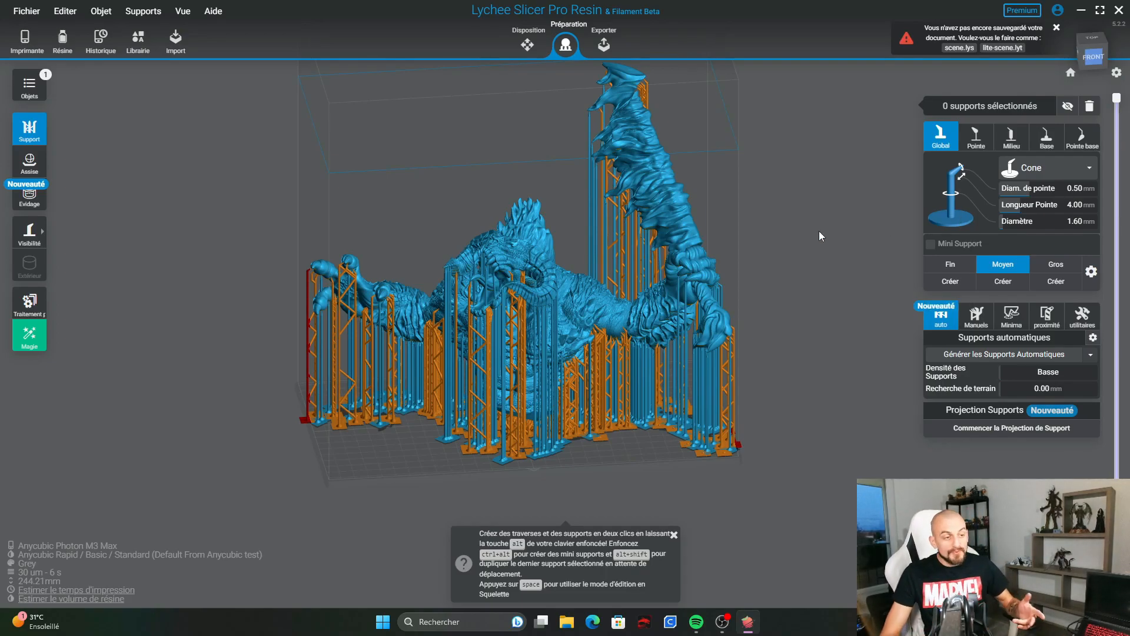
# Step: Generate automatic supports to the ground only (Supports Au Sol Uniquement) once more for the bust
pyautogui.moveTo(817, 242); pyautogui.dragTo(787, 234, button='right')
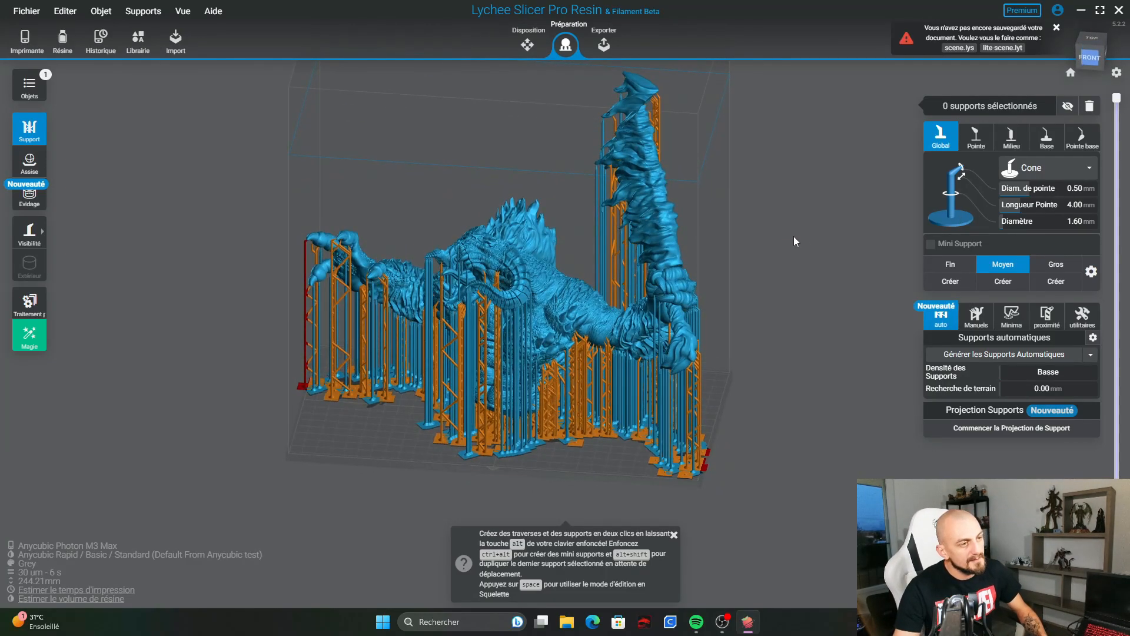
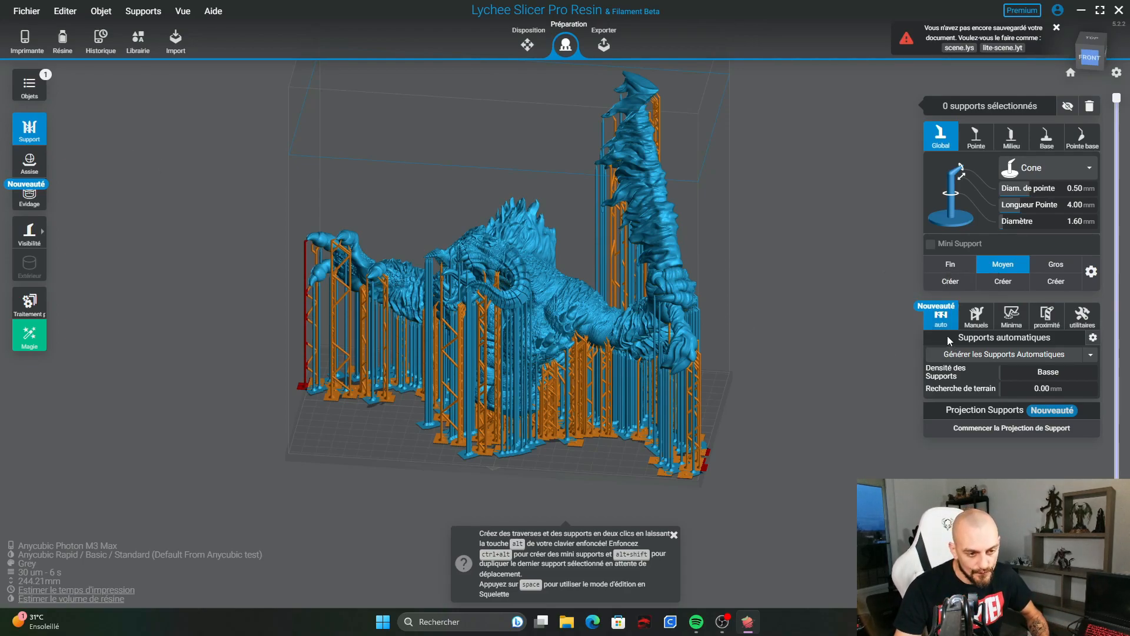
pyautogui.click(1092, 357)
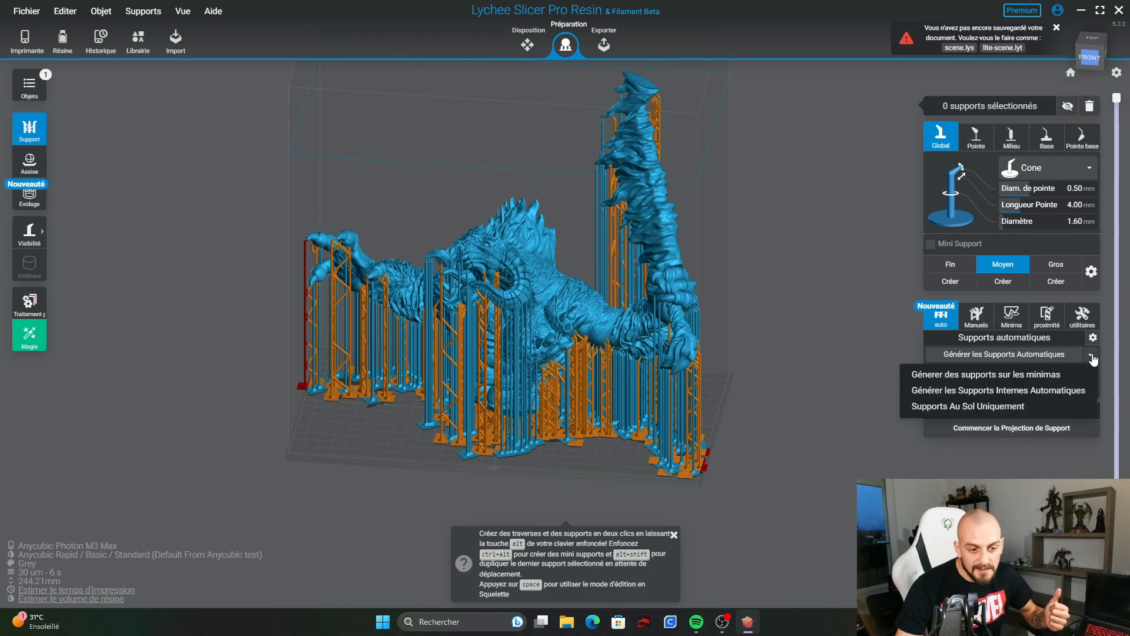
pyautogui.click(964, 407)
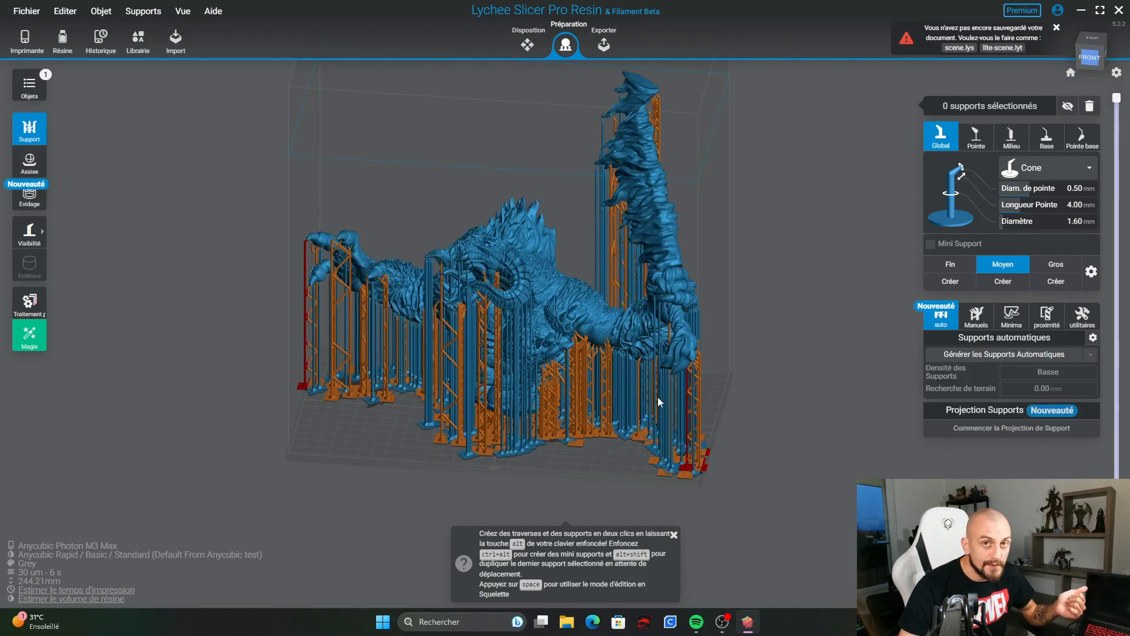
# Step: Examine the braced supports around the bust from the front, both sides and above, including those under the hands and raised arm
pyautogui.click(512, 302)
pyautogui.moveTo(881, 433); pyautogui.dragTo(880, 383, button='right')
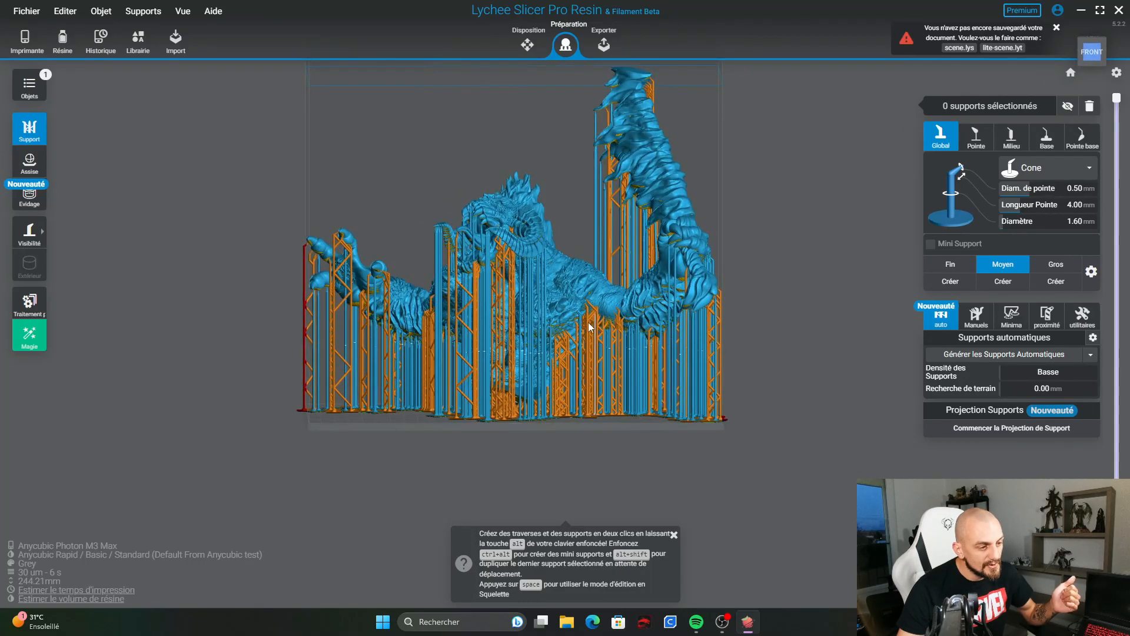
pyautogui.moveTo(585, 454); pyautogui.dragTo(564, 396, button='right')
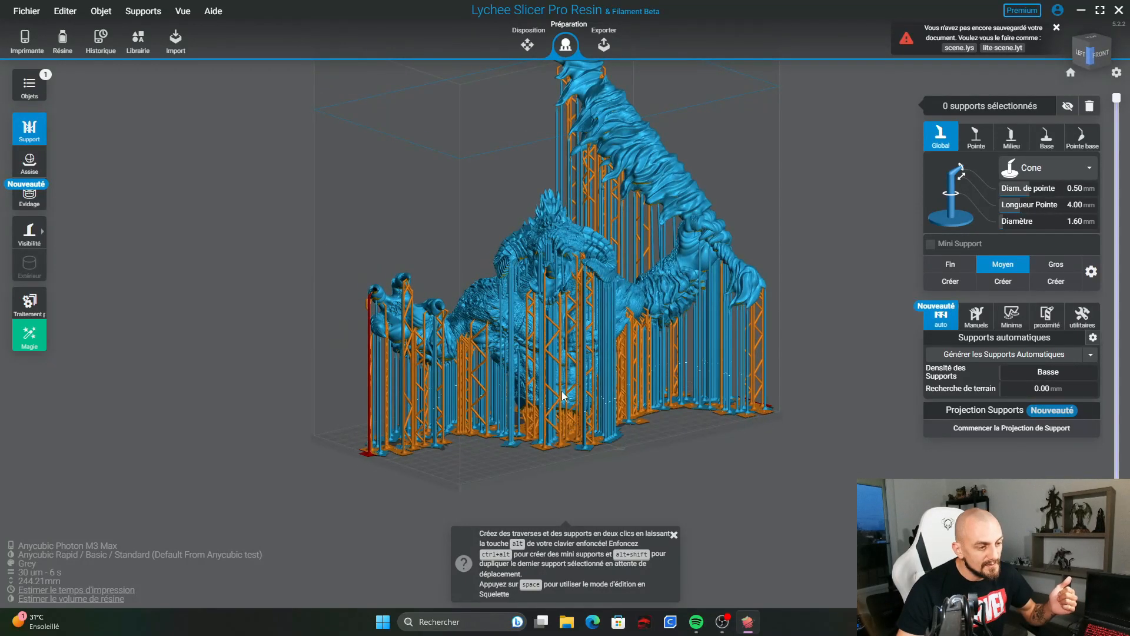
pyautogui.moveTo(537, 467); pyautogui.dragTo(889, 395, button='right')
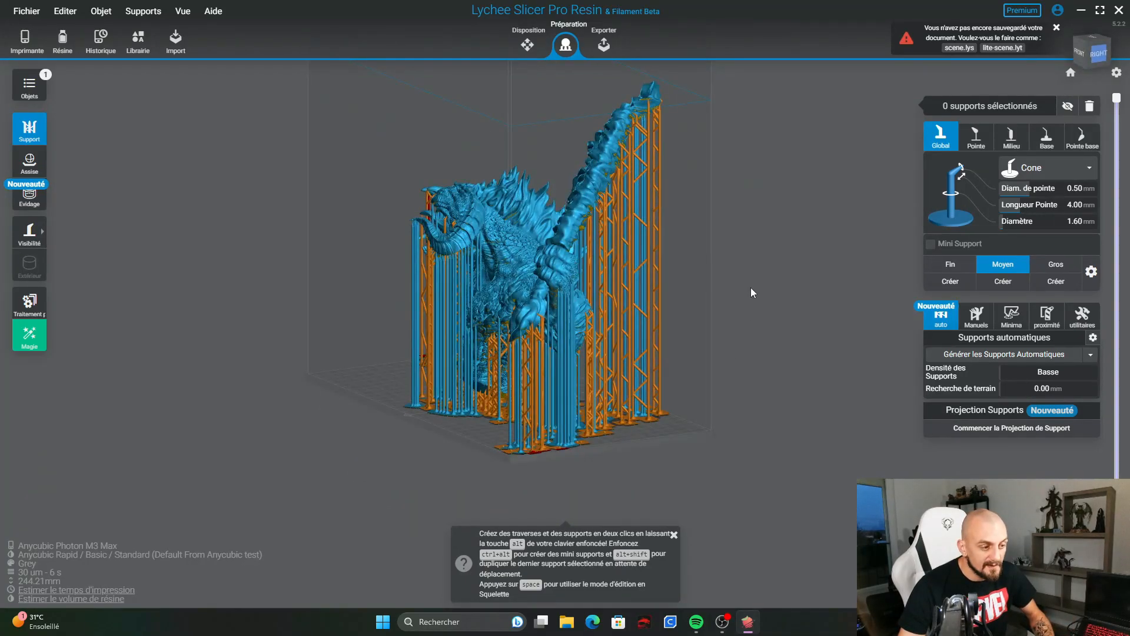
pyautogui.moveTo(749, 290); pyautogui.dragTo(886, 312, button='right')
pyautogui.moveTo(396, 156)
pyautogui.mouseDown(button='right')
pyautogui.moveTo(528, 146)
pyautogui.moveTo(498, 133)
pyautogui.moveTo(411, 151)
pyautogui.moveTo(426, 149)
pyautogui.mouseUp(button='right')
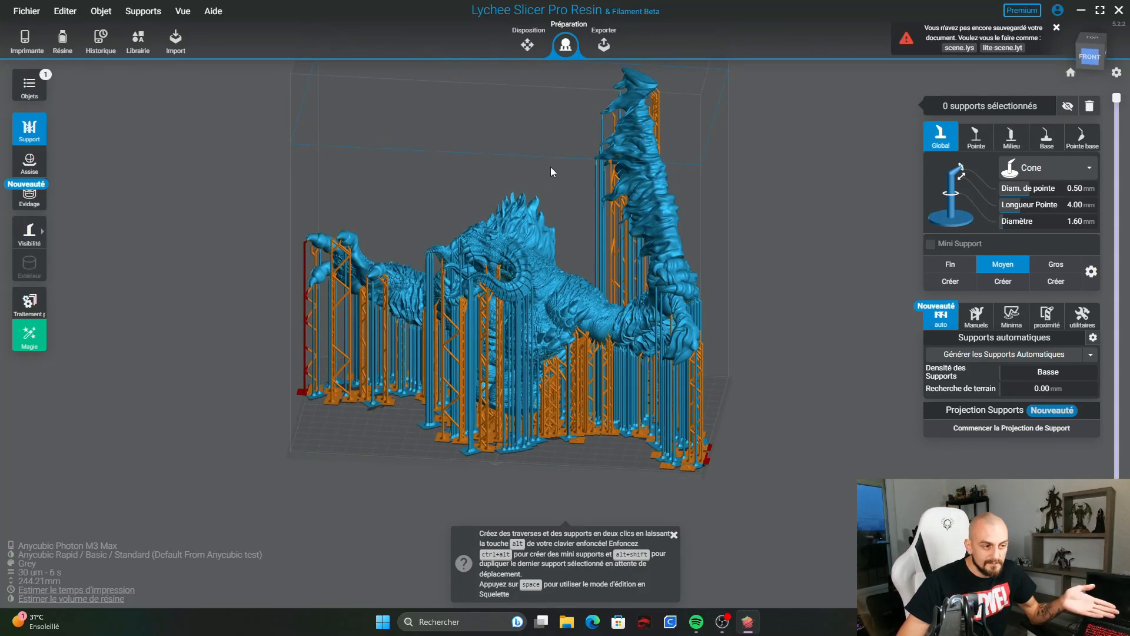
pyautogui.moveTo(747, 231); pyautogui.dragTo(784, 273, button='right')
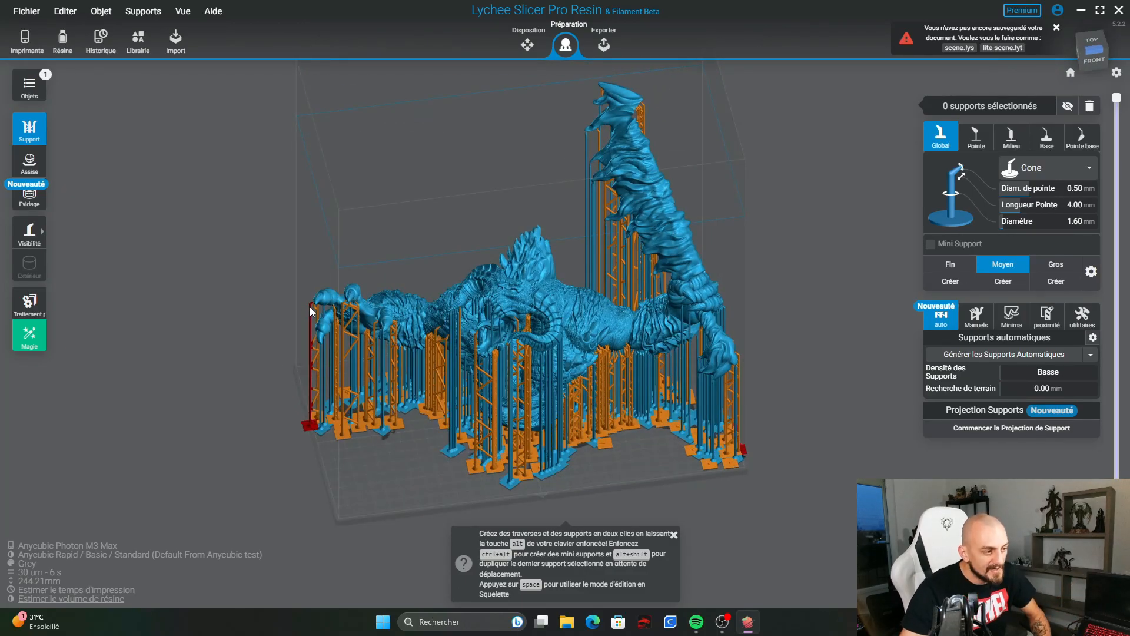
pyautogui.moveTo(254, 521); pyautogui.dragTo(226, 480, button='right')
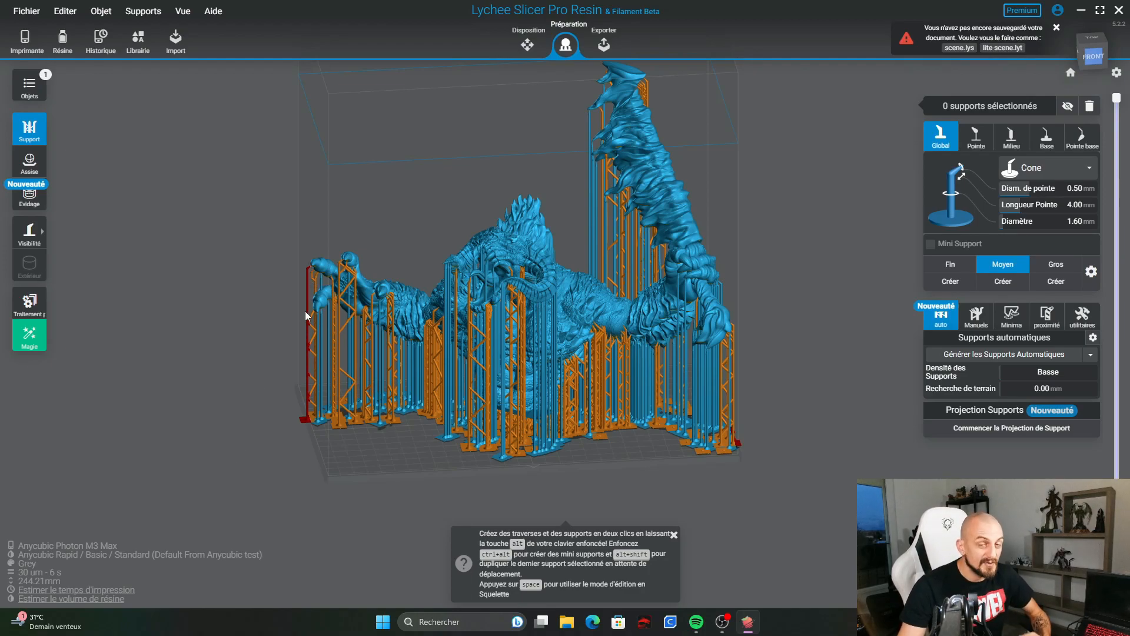
pyautogui.moveTo(246, 370)
pyautogui.mouseDown()
pyautogui.moveTo(203, 366)
pyautogui.moveTo(206, 391)
pyautogui.moveTo(242, 386)
pyautogui.mouseUp()
pyautogui.moveTo(473, 172); pyautogui.dragTo(781, 191)
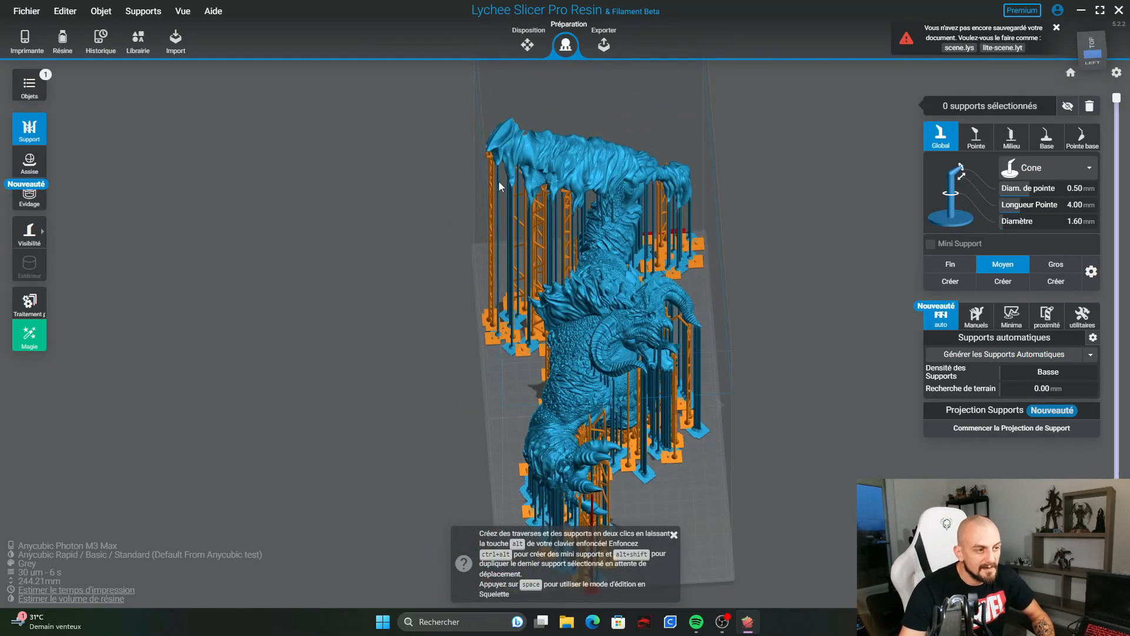
pyautogui.moveTo(465, 442); pyautogui.dragTo(239, 368)
pyautogui.moveTo(800, 203); pyautogui.dragTo(750, 182)
# Step: Go to the export stage and set antialiasing to Surfaces douces with high-quality antialiasing enabled
pyautogui.click(605, 57)
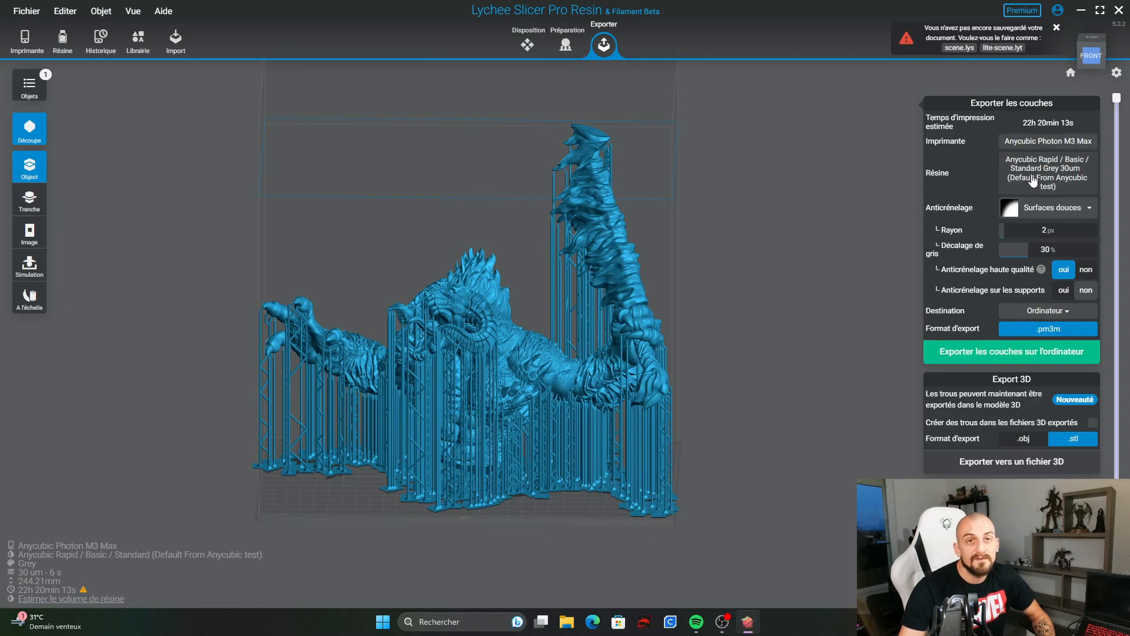
pyautogui.click(1049, 209)
pyautogui.click(1043, 302)
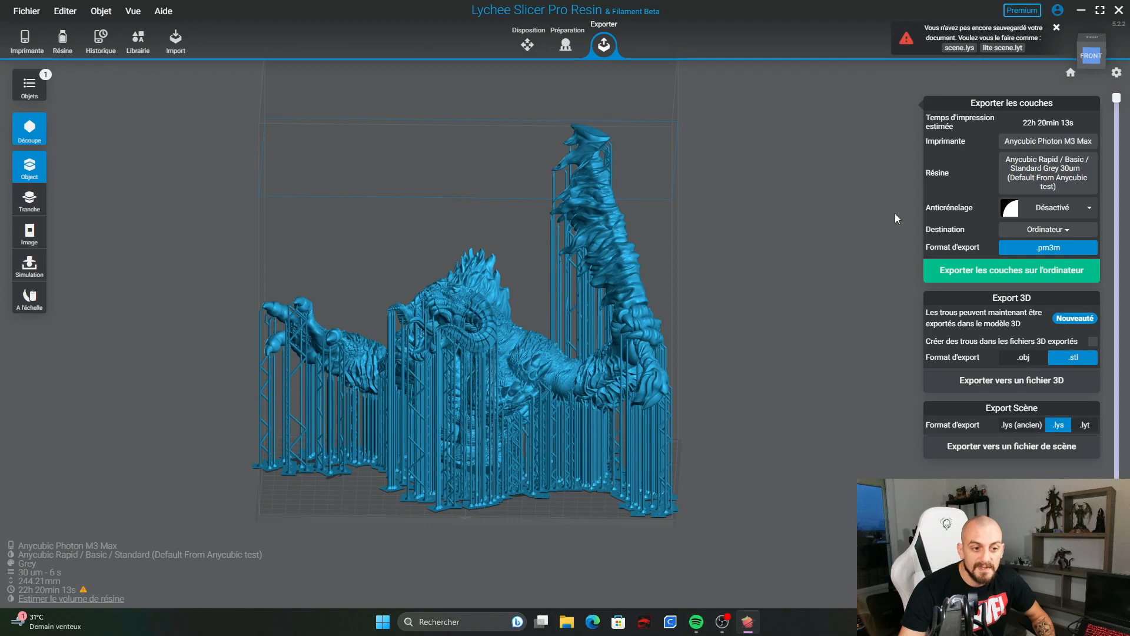
pyautogui.click(1076, 214)
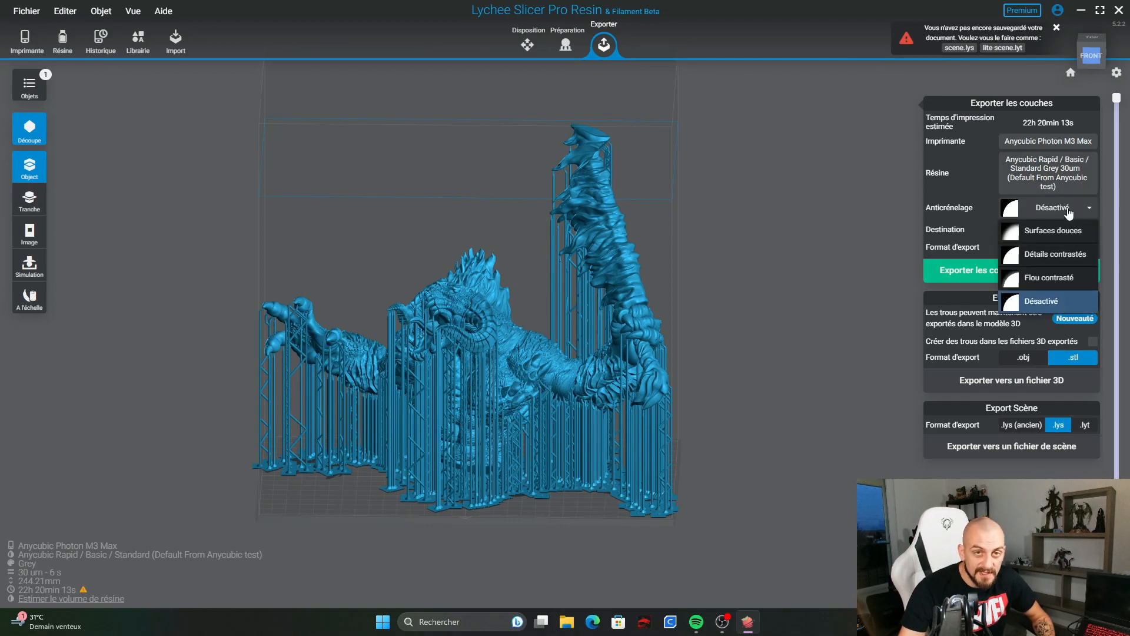
pyautogui.click(1063, 232)
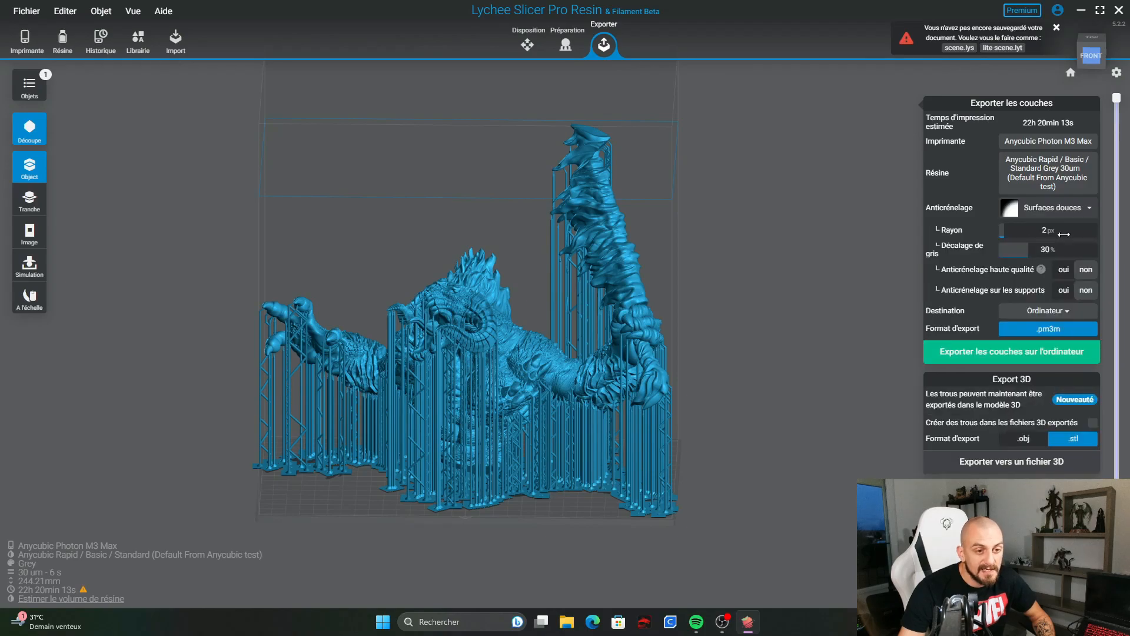
pyautogui.click(1068, 274)
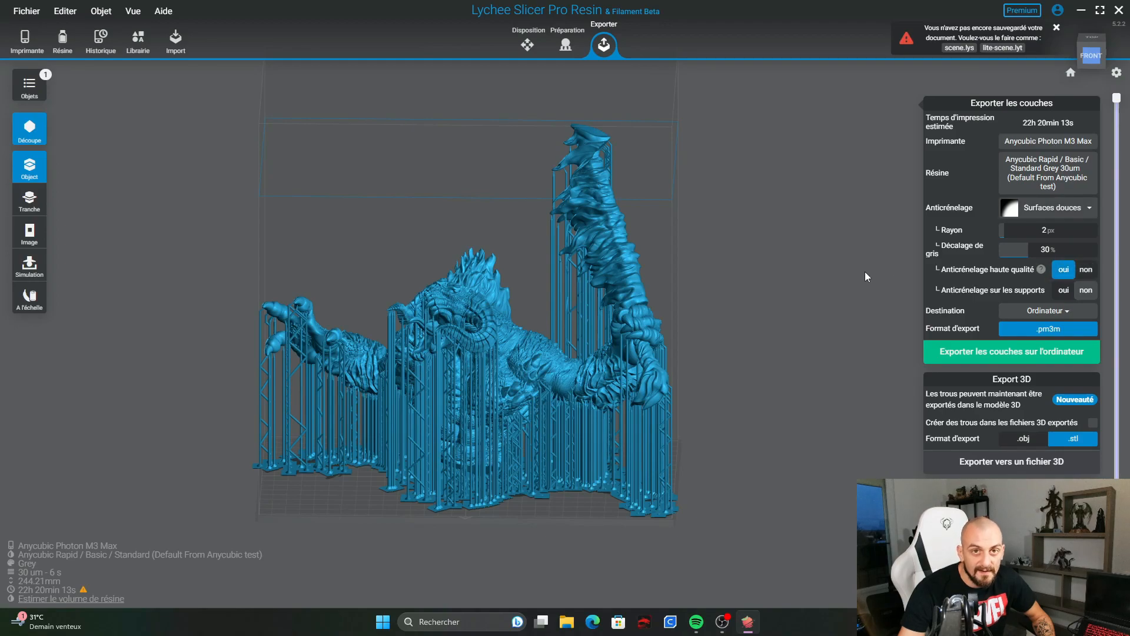
# Step: Export the layers to the computer, saving them on the desktop as body supp in Photon Mono M3 Max format
pyautogui.click(974, 357)
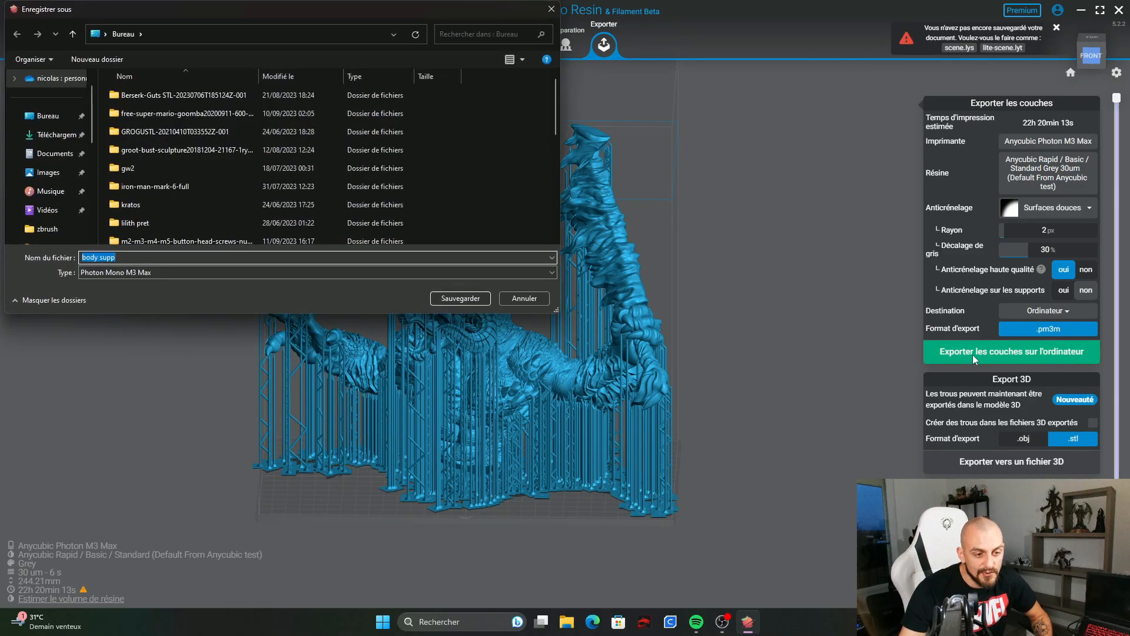
pyautogui.click(32, 122)
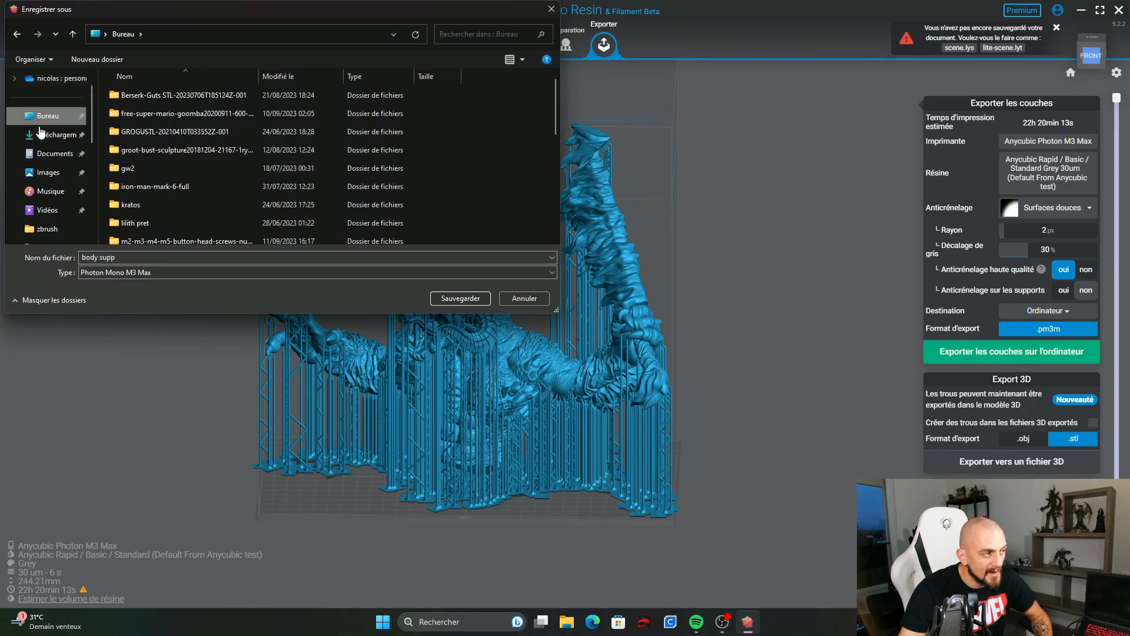
pyautogui.click(460, 298)
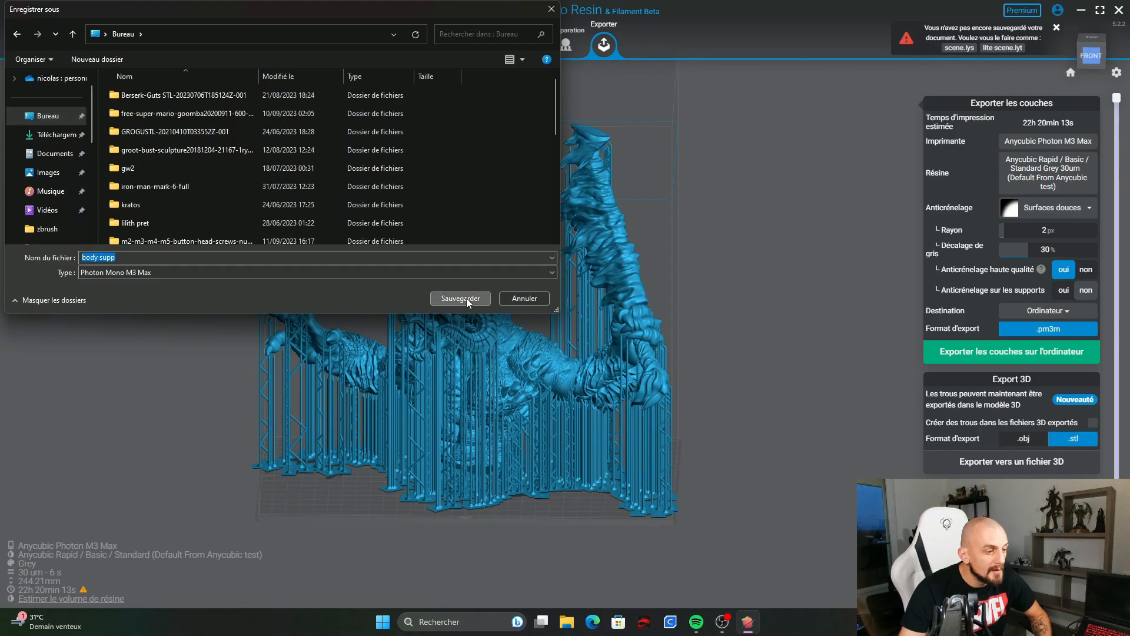